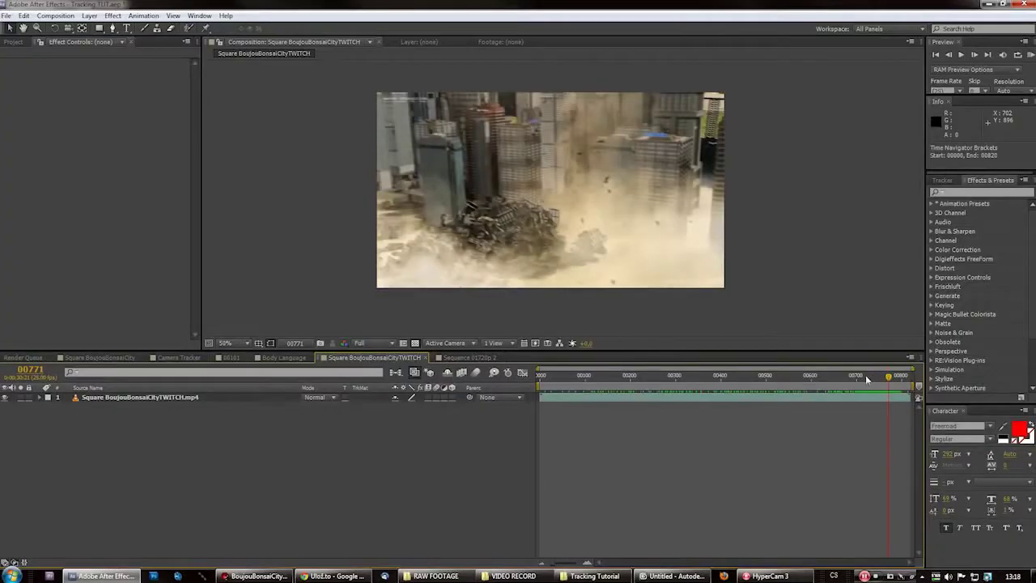
Scrub through the Square BoujouBonsaiCityTWITCH composition to review the finished city composite around frames 242 to 587
{"action": "left_click_drag", "start_coordinate": [868, 376], "coordinate": [650, 387]}
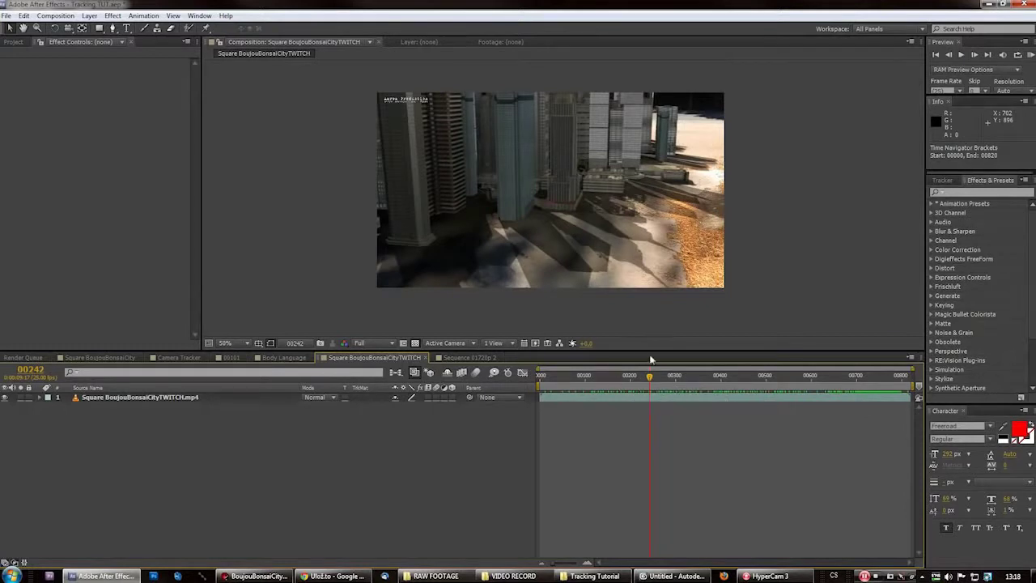
{"action": "left_click_drag", "start_coordinate": [683, 379], "coordinate": [727, 381]}
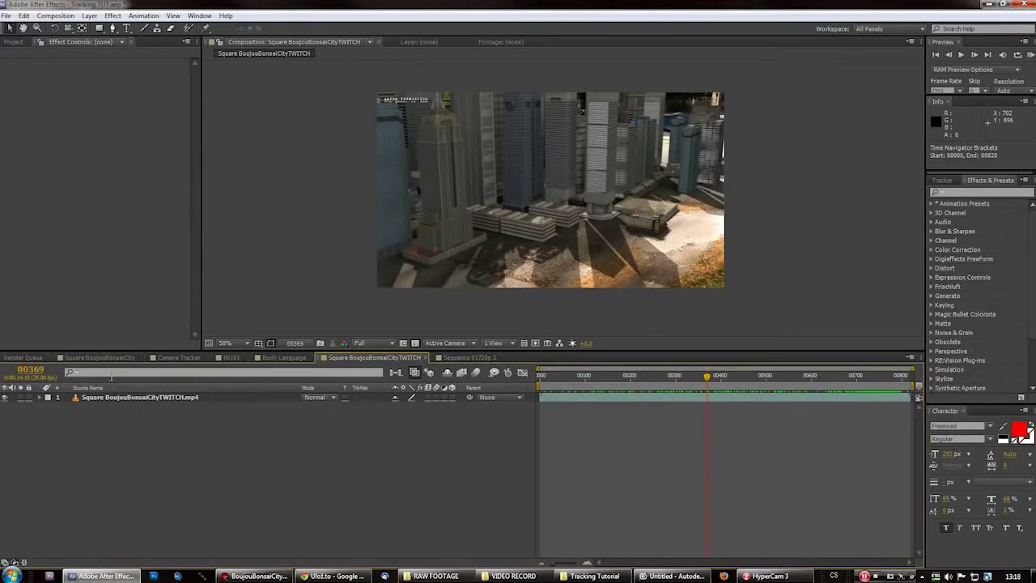
{"action": "left_click_drag", "start_coordinate": [724, 383], "coordinate": [777, 381]}
{"action": "left_click", "coordinate": [784, 382]}
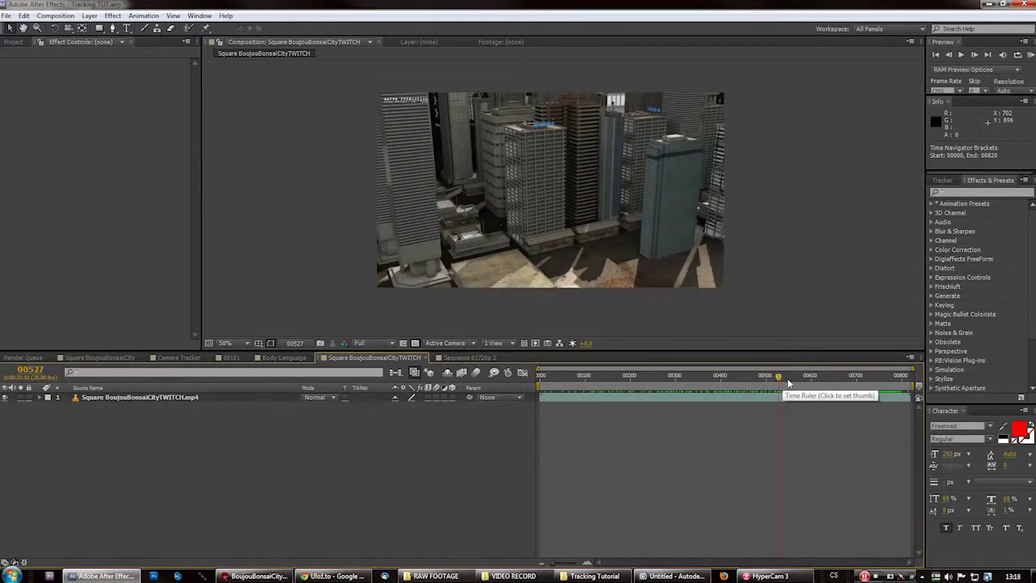
{"action": "left_click", "coordinate": [801, 381]}
{"action": "left_click", "coordinate": [807, 381]}
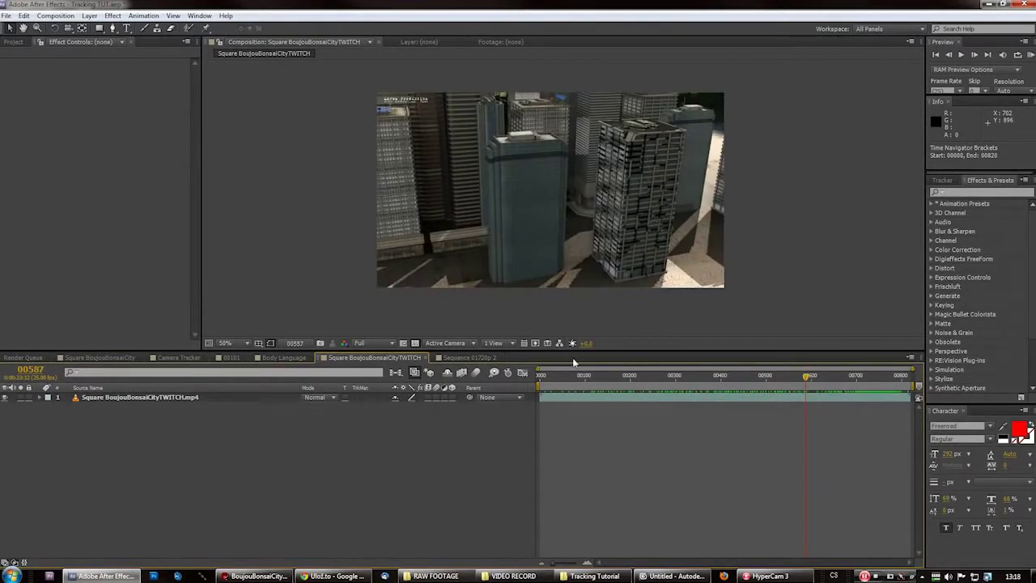
Examine the camera movement in the opening 120 frames of the city composite
{"action": "left_click_drag", "start_coordinate": [576, 379], "coordinate": [545, 380]}
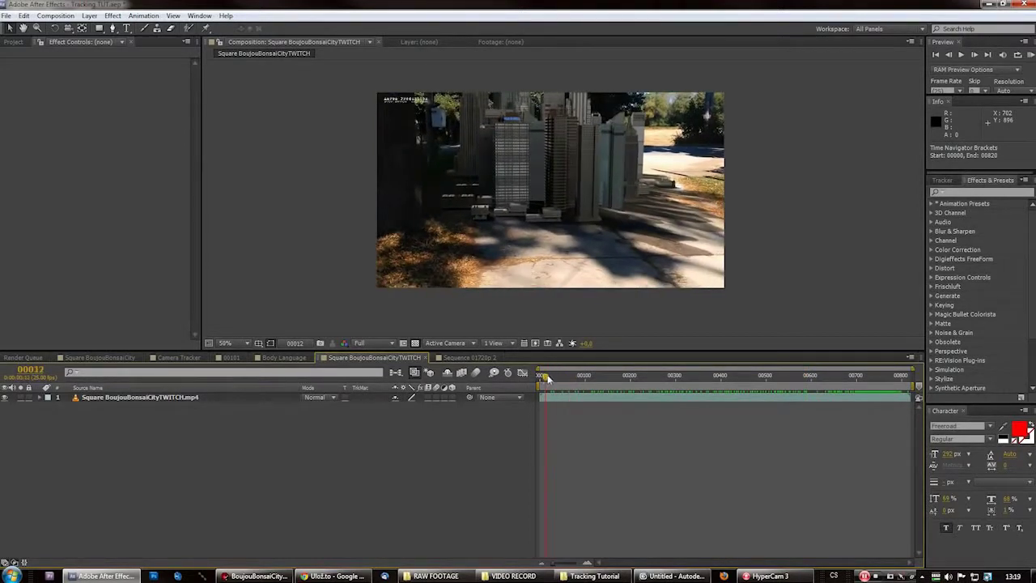
{"action": "left_click", "coordinate": [558, 378]}
{"action": "left_click", "coordinate": [571, 379]}
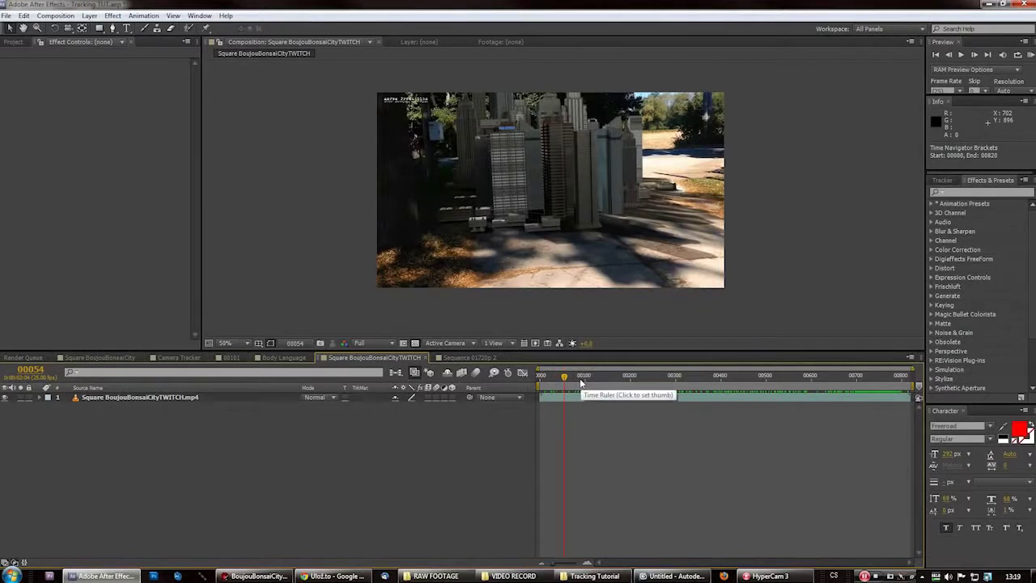
{"action": "left_click", "coordinate": [545, 379]}
{"action": "left_click", "coordinate": [555, 379]}
{"action": "left_click", "coordinate": [565, 379]}
{"action": "left_click", "coordinate": [582, 380]}
{"action": "left_click", "coordinate": [595, 380]}
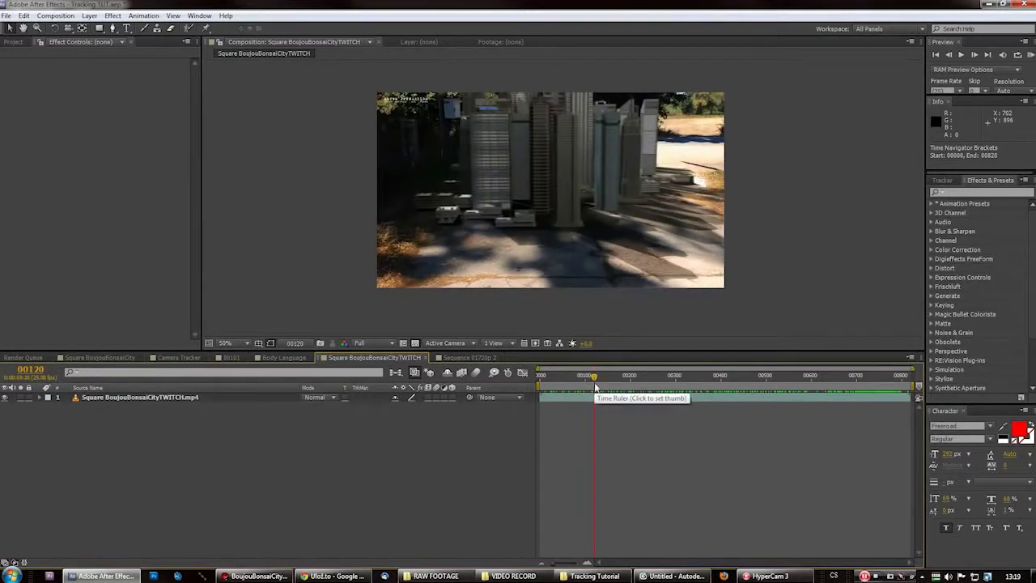
Open the Sequence 01720p 2 composition and scrub the raw footage from the middle back towards its beginning
{"action": "left_click", "coordinate": [485, 358]}
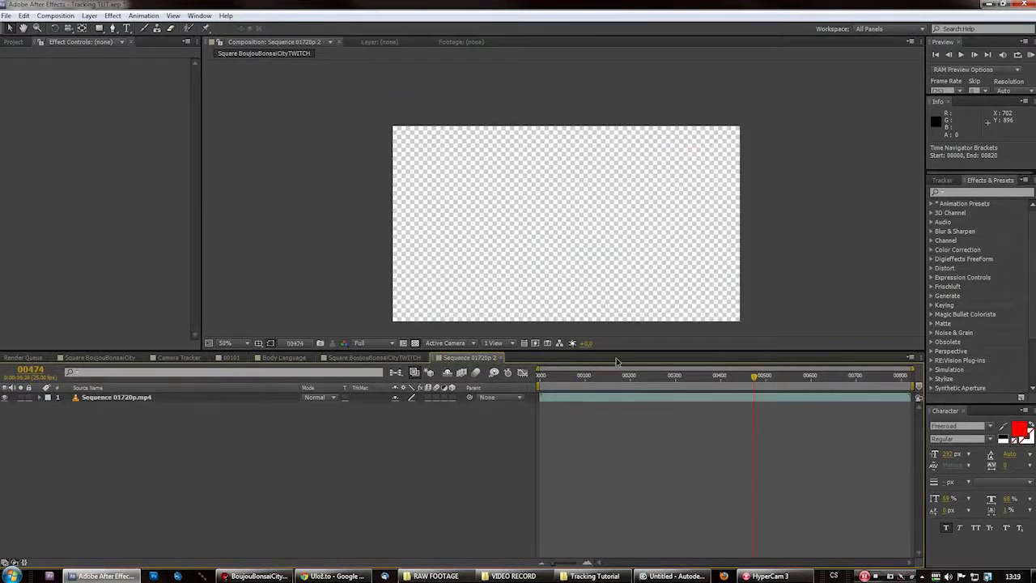
{"action": "left_click_drag", "start_coordinate": [570, 379], "coordinate": [713, 385]}
{"action": "left_click", "coordinate": [713, 385]}
{"action": "left_click", "coordinate": [688, 378]}
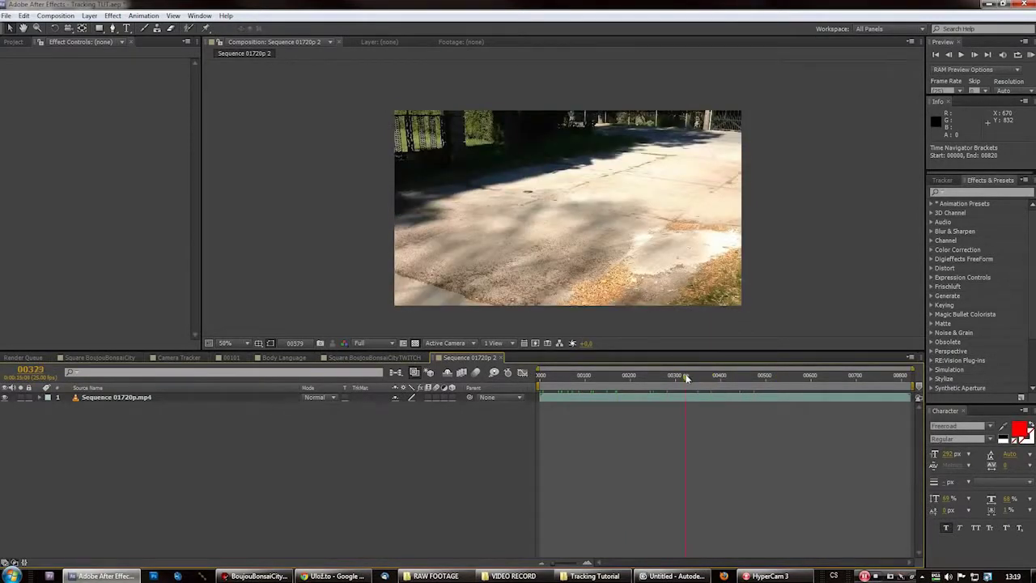
{"action": "left_click", "coordinate": [664, 385]}
{"action": "left_click", "coordinate": [639, 381]}
{"action": "left_click", "coordinate": [626, 380]}
{"action": "left_click", "coordinate": [586, 378]}
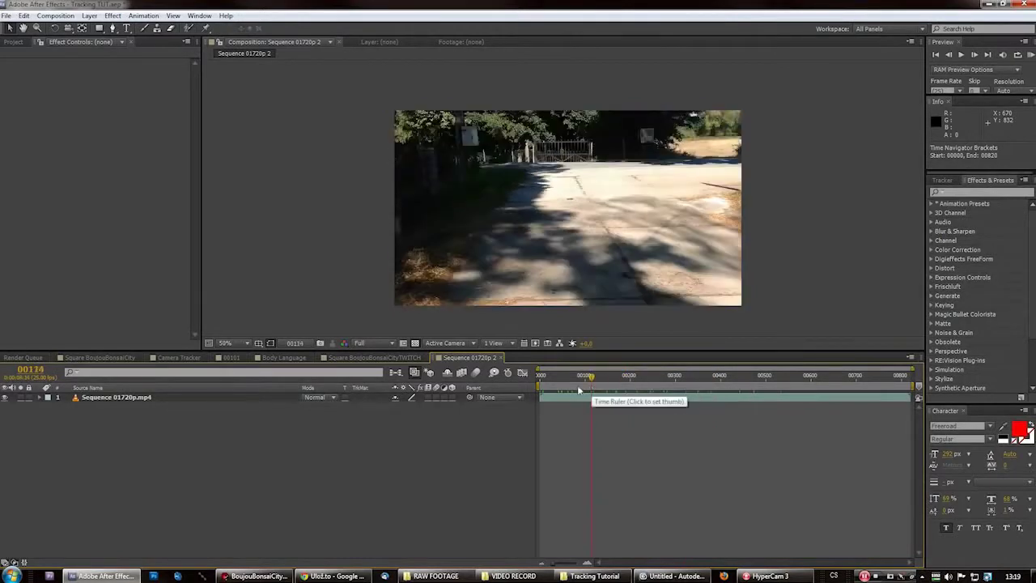
Review the raw footage from its opening frames through to the last frame, 820
{"action": "left_click", "coordinate": [569, 378]}
{"action": "left_click", "coordinate": [602, 379]}
{"action": "left_click", "coordinate": [562, 379]}
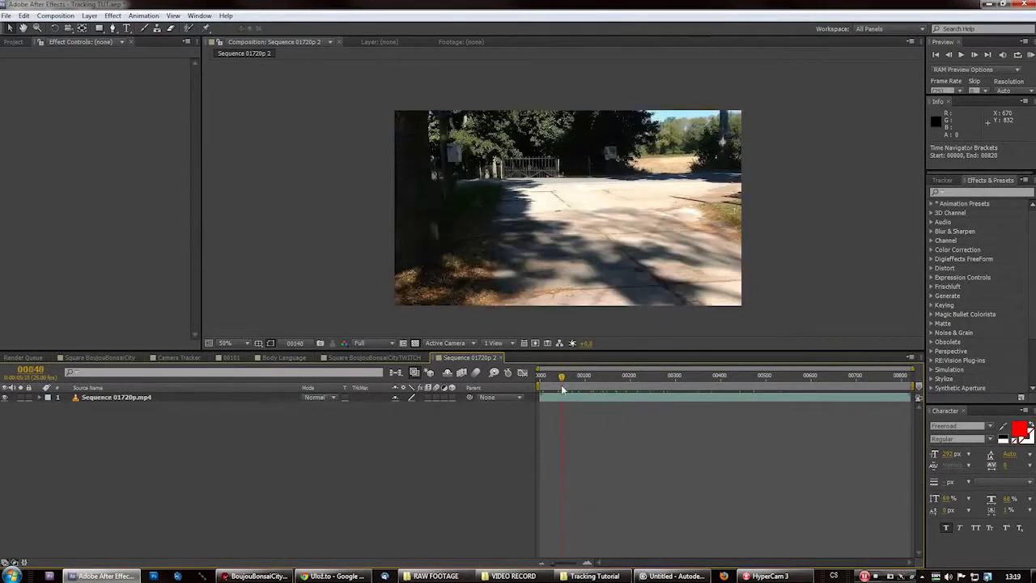
{"action": "left_click", "coordinate": [541, 378]}
{"action": "left_click", "coordinate": [583, 378]}
{"action": "left_click_drag", "start_coordinate": [608, 387], "coordinate": [747, 400]}
{"action": "left_click_drag", "start_coordinate": [877, 402], "coordinate": [949, 405]}
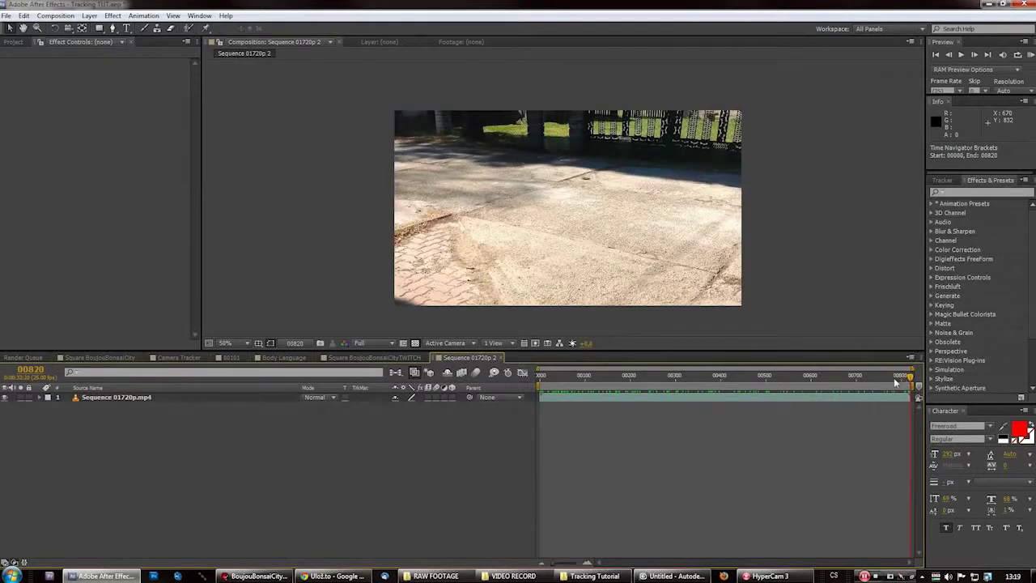
Examine the pavement detail and shadows in the raw footage around frames 155 to 163 and at the first frame
{"action": "left_click_drag", "start_coordinate": [891, 383], "coordinate": [710, 406]}
{"action": "left_click", "coordinate": [609, 379]}
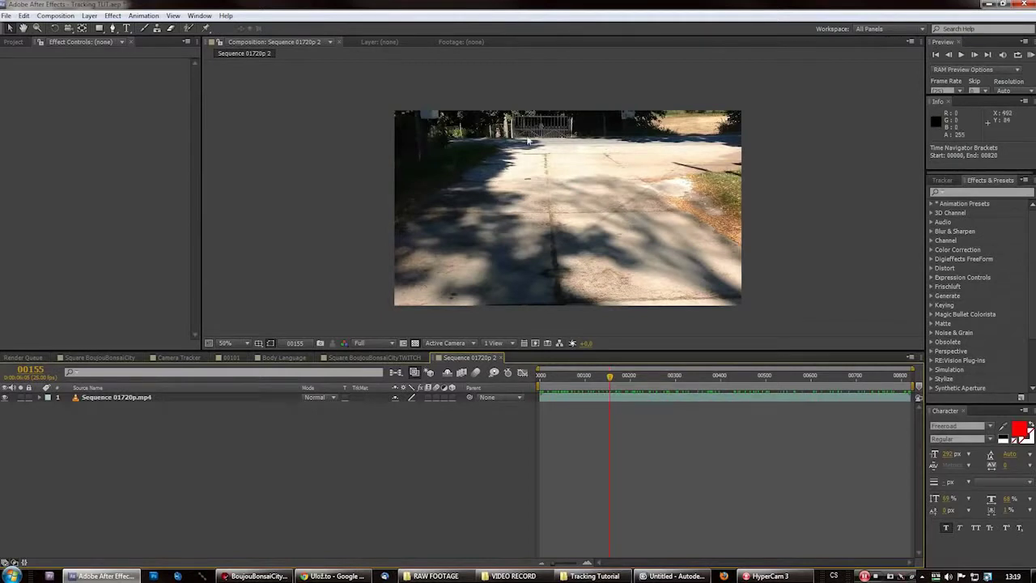
{"action": "mouse_move", "coordinate": [611, 386]}
{"action": "left_mouse_down"}
{"action": "mouse_move", "coordinate": [565, 380]}
{"action": "mouse_move", "coordinate": [612, 374]}
{"action": "left_mouse_up"}
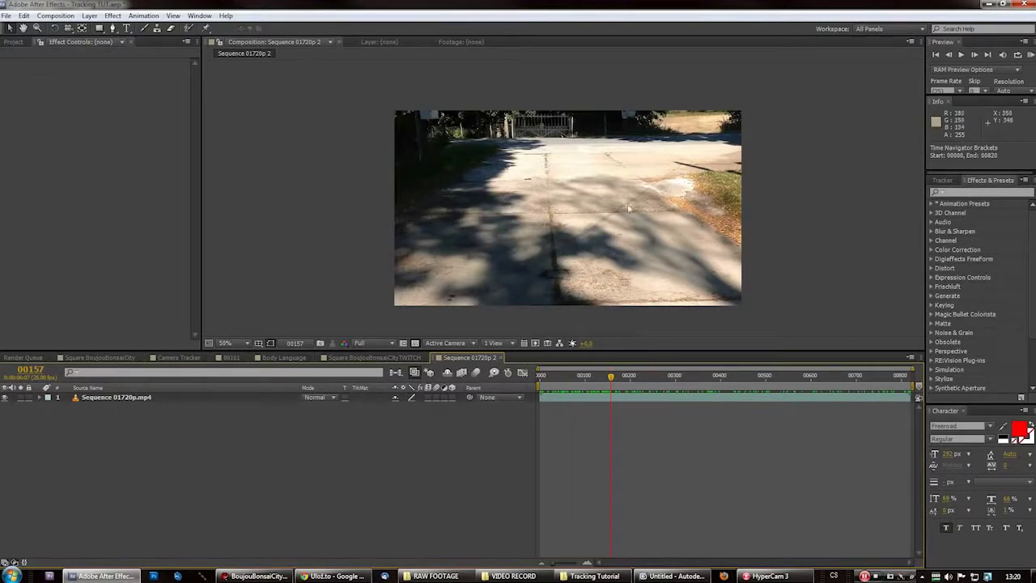
{"action": "left_click", "coordinate": [641, 385]}
{"action": "left_click_drag", "start_coordinate": [640, 387], "coordinate": [614, 385]}
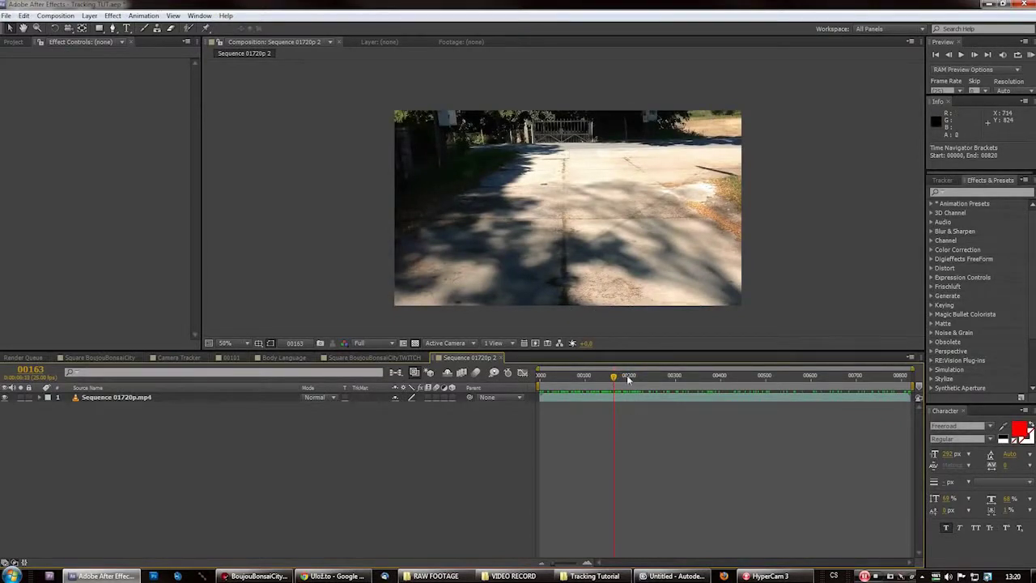
{"action": "left_click_drag", "start_coordinate": [615, 377], "coordinate": [483, 405]}
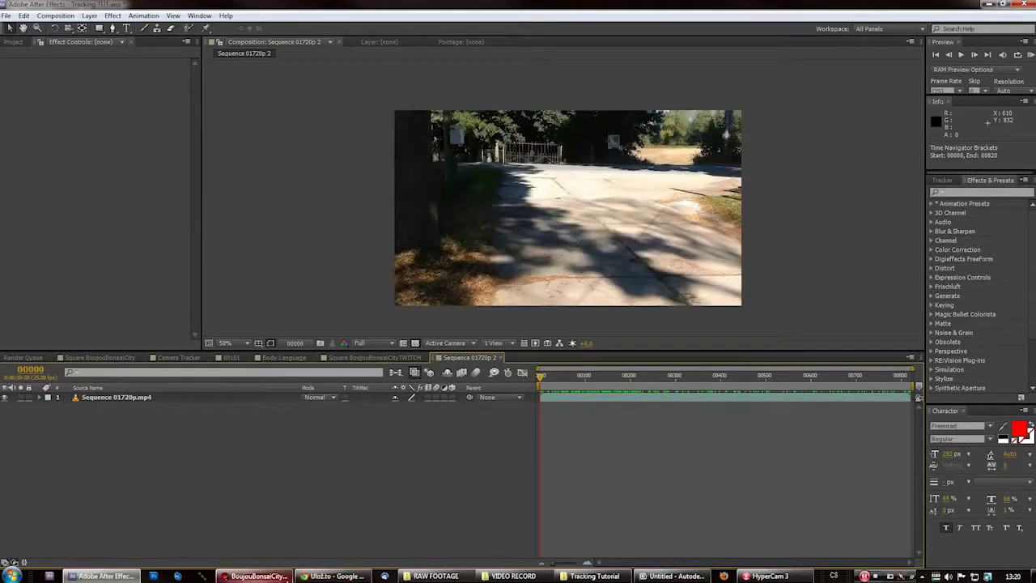
{"action": "left_click_drag", "start_coordinate": [680, 381], "coordinate": [616, 390]}
Switch to boujou, show the solved footage in 2D view with the Scene Geometry dialog moved aside, and scrub to frame 150
{"action": "left_click", "coordinate": [257, 575]}
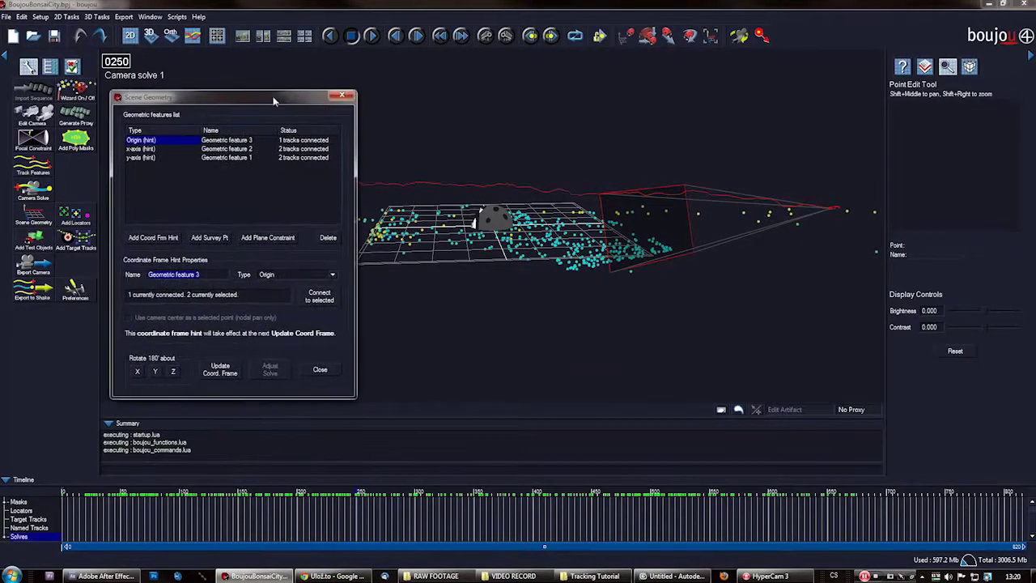
{"action": "left_click_drag", "start_coordinate": [327, 98], "coordinate": [0, 121]}
{"action": "left_click", "coordinate": [130, 37]}
{"action": "left_click", "coordinate": [362, 531]}
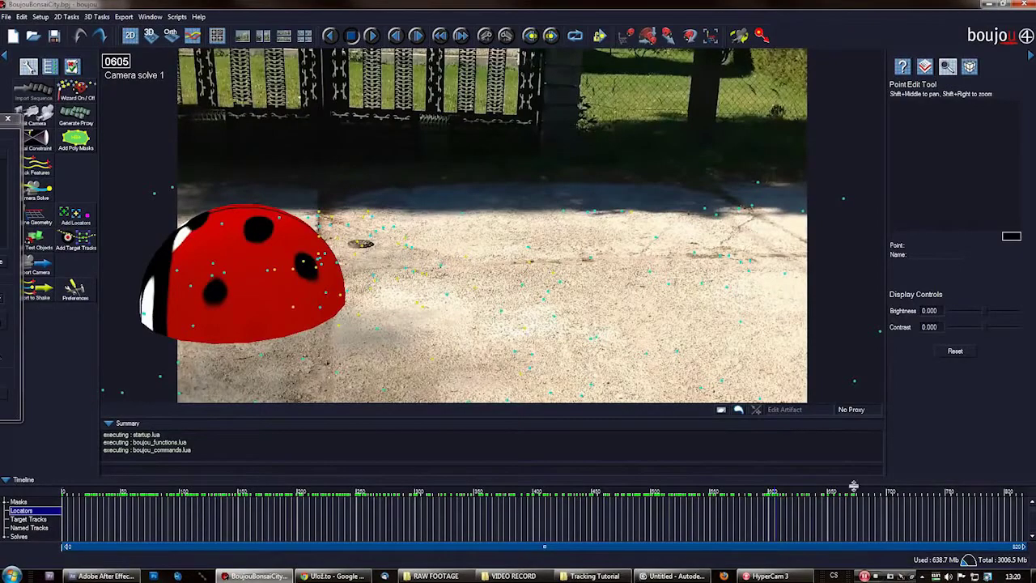
{"action": "left_click_drag", "start_coordinate": [960, 528], "coordinate": [428, 531]}
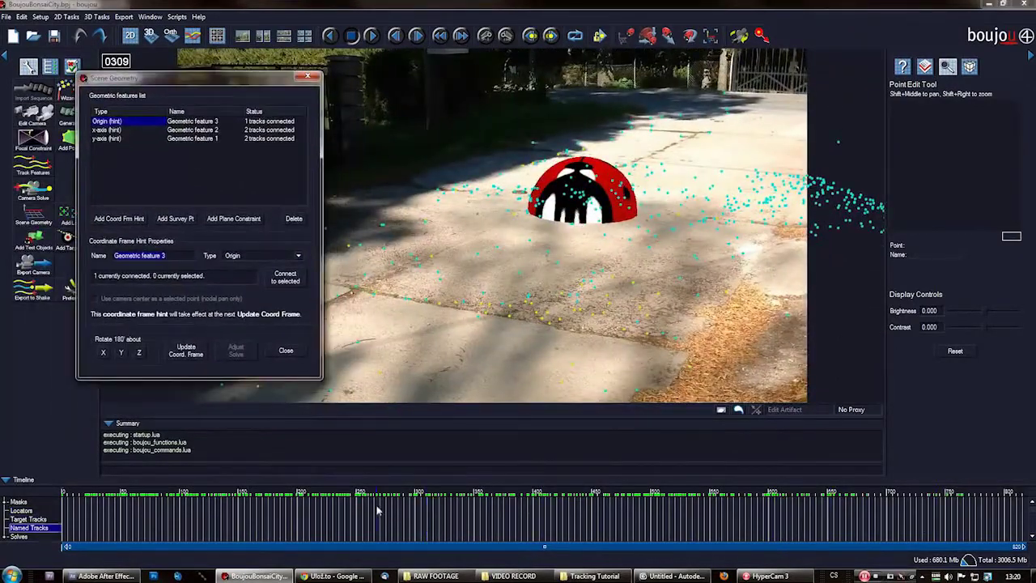
{"action": "left_click_drag", "start_coordinate": [213, 81], "coordinate": [160, 30]}
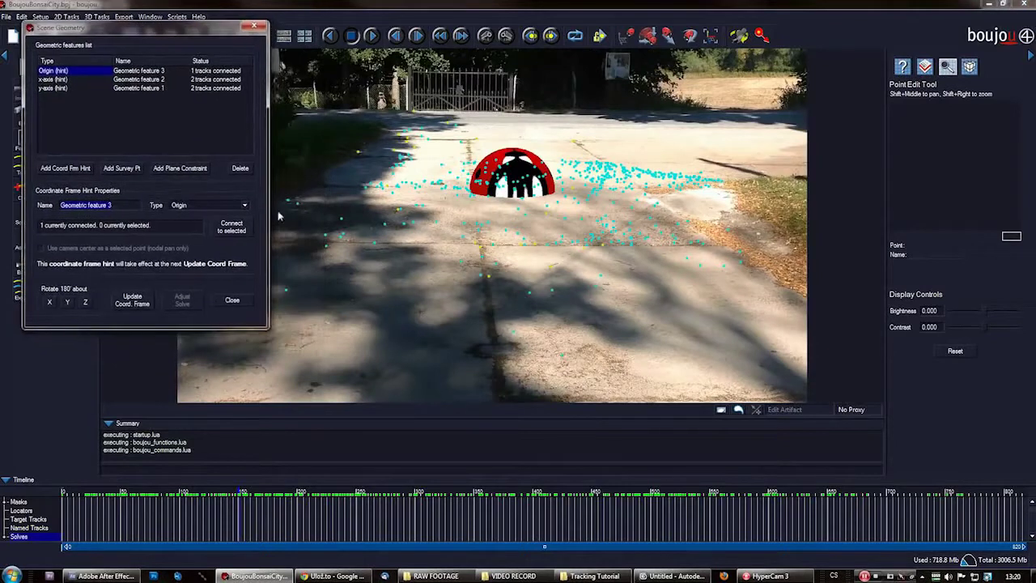
Try selecting the track points along the horizontal pavement joint, and clear the selection
{"action": "left_click", "coordinate": [478, 247]}
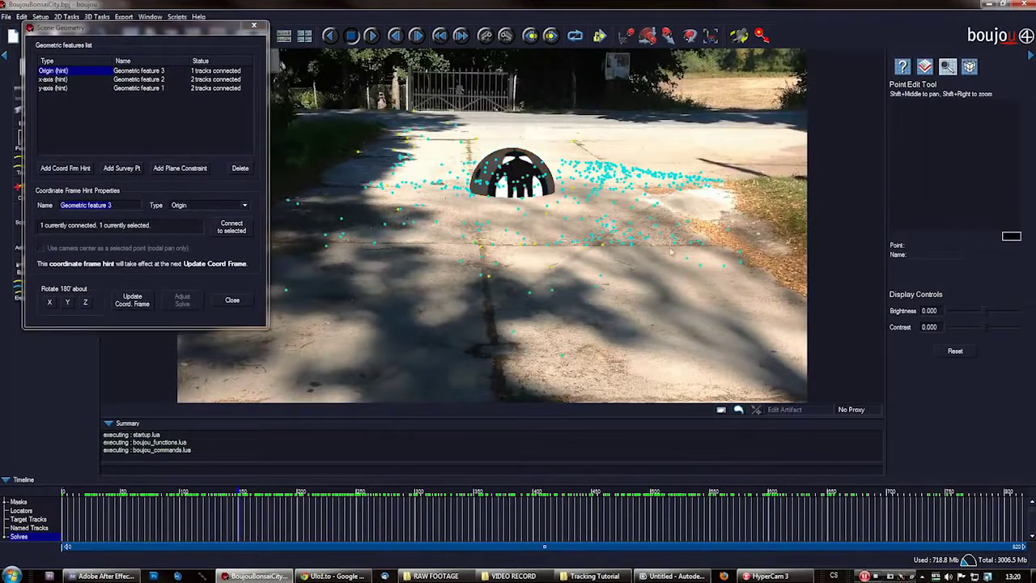
{"action": "left_click", "coordinate": [703, 244], "text": "ctrl"}
{"action": "left_click", "coordinate": [474, 192]}
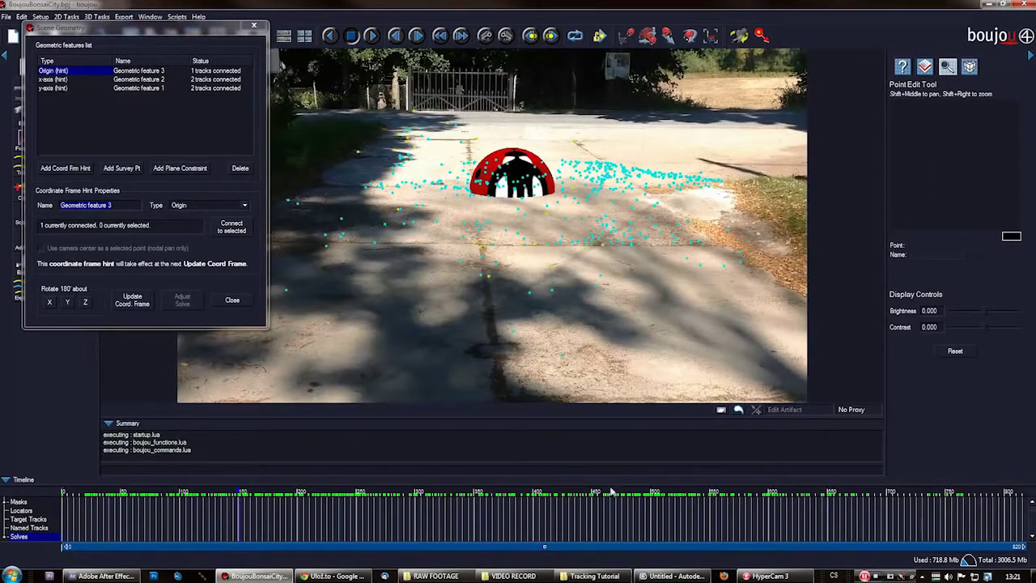
Scrub the camera solve to check how the ladybird test object sits on the ground across the shot
{"action": "mouse_move", "coordinate": [681, 527]}
{"action": "left_mouse_down"}
{"action": "mouse_move", "coordinate": [780, 534]}
{"action": "mouse_move", "coordinate": [556, 514]}
{"action": "mouse_move", "coordinate": [305, 525]}
{"action": "mouse_move", "coordinate": [334, 523]}
{"action": "left_mouse_up"}
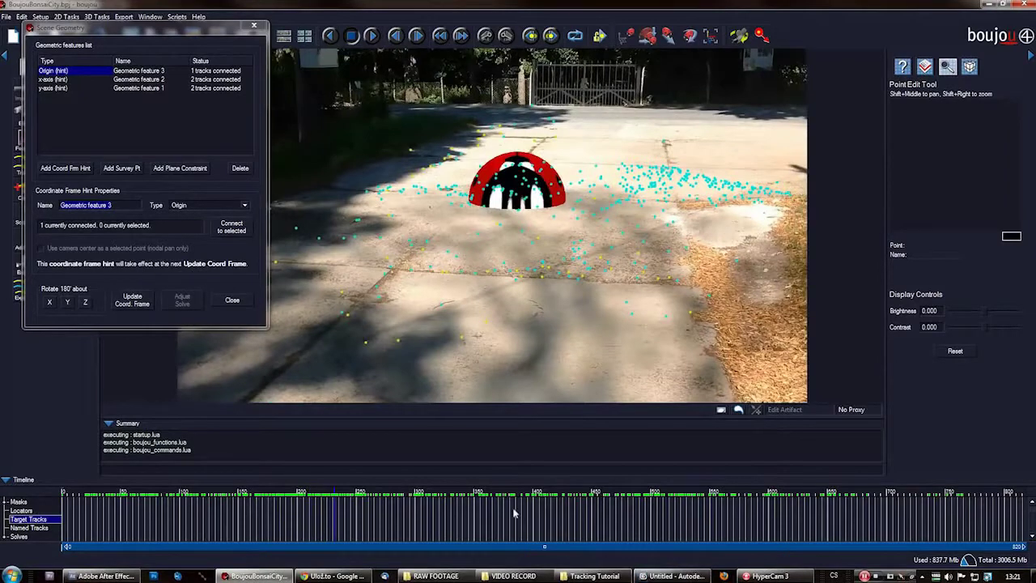
{"action": "left_click_drag", "start_coordinate": [513, 512], "coordinate": [678, 523]}
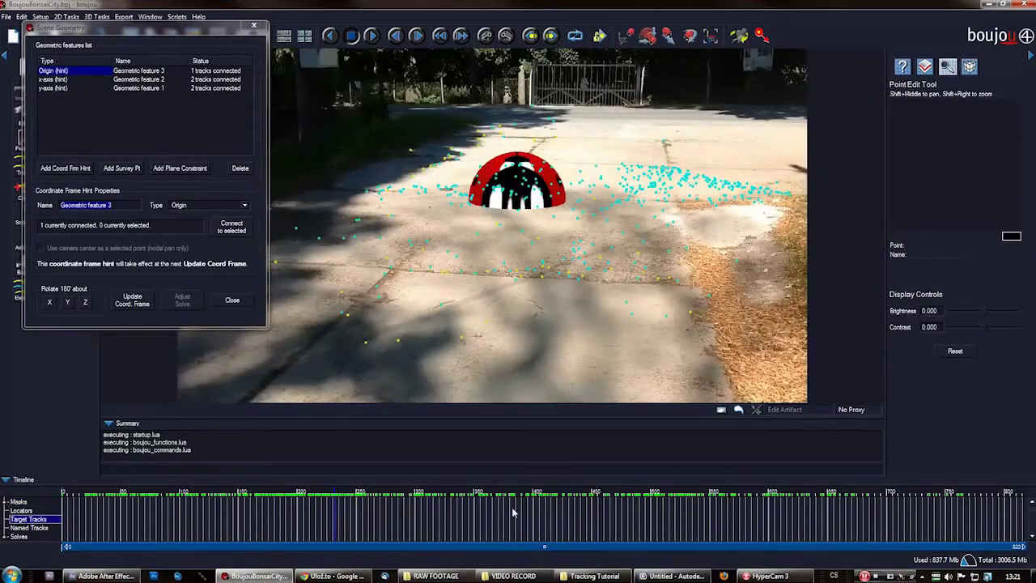
{"action": "mouse_move", "coordinate": [514, 511]}
{"action": "left_mouse_down"}
{"action": "mouse_move", "coordinate": [629, 527]}
{"action": "mouse_move", "coordinate": [541, 505]}
{"action": "mouse_move", "coordinate": [597, 504]}
{"action": "mouse_move", "coordinate": [542, 508]}
{"action": "left_mouse_up"}
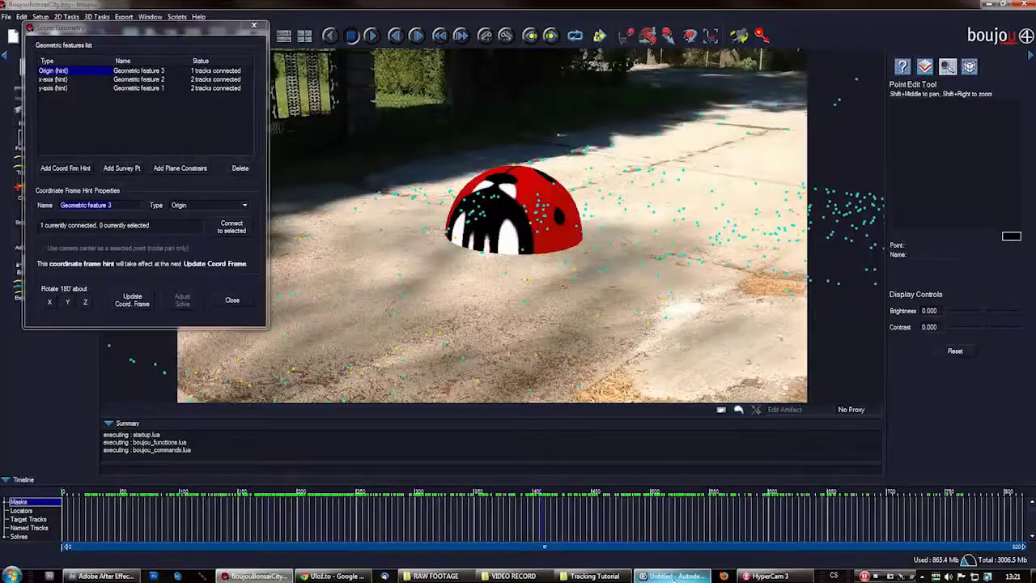
Switch to 3ds Max, reset the scene to an empty one and maximize the Perspective viewport
{"action": "left_click", "coordinate": [672, 576]}
{"action": "left_click", "coordinate": [6, 9]}
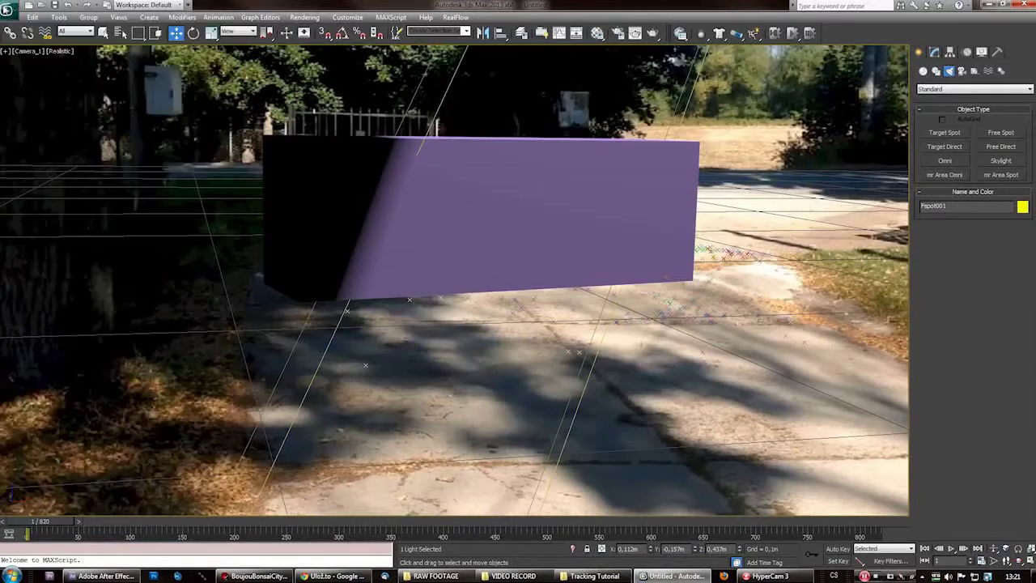
{"action": "left_click", "coordinate": [10, 8]}
{"action": "left_click", "coordinate": [37, 71]}
{"action": "left_click", "coordinate": [478, 309]}
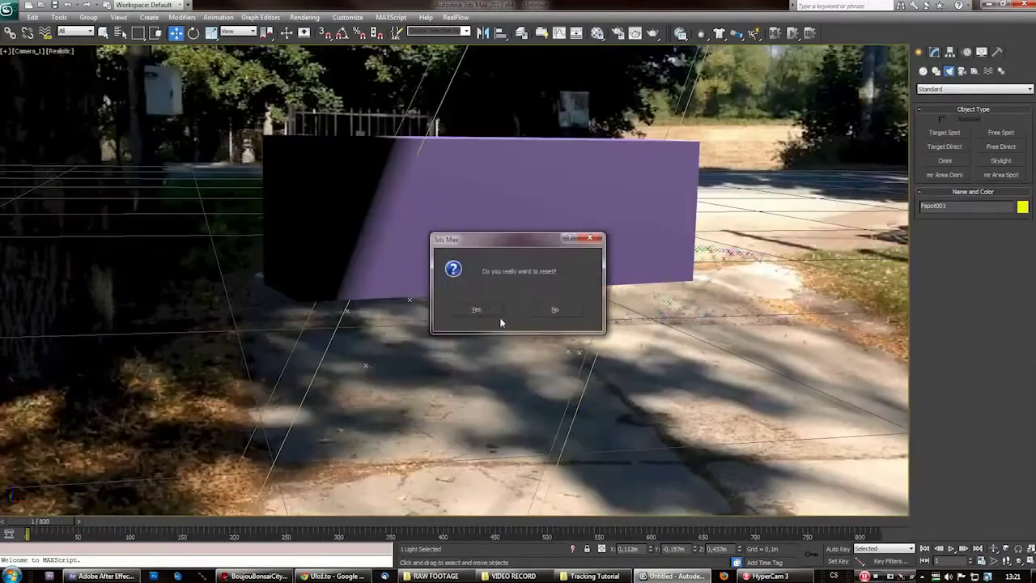
{"action": "left_click", "coordinate": [488, 309]}
{"action": "key", "text": "alt+w"}
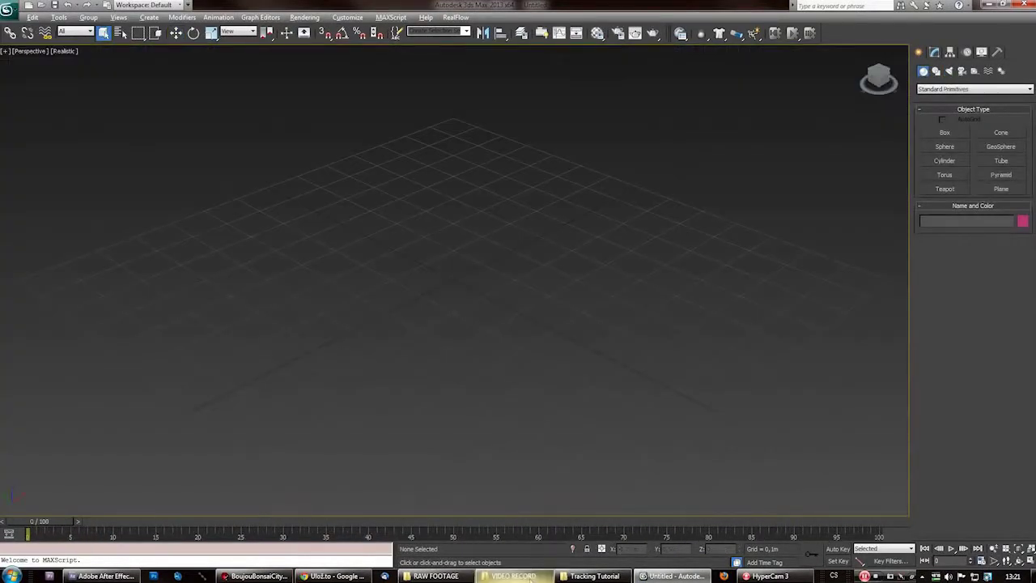
Import the solved camera and track points by dropping the BoujouBonsaiCity MAXScript file from the Tracking Tutorial folder into the viewport
{"action": "left_click", "coordinate": [595, 576]}
{"action": "left_click_drag", "start_coordinate": [512, 84], "coordinate": [254, 83]}
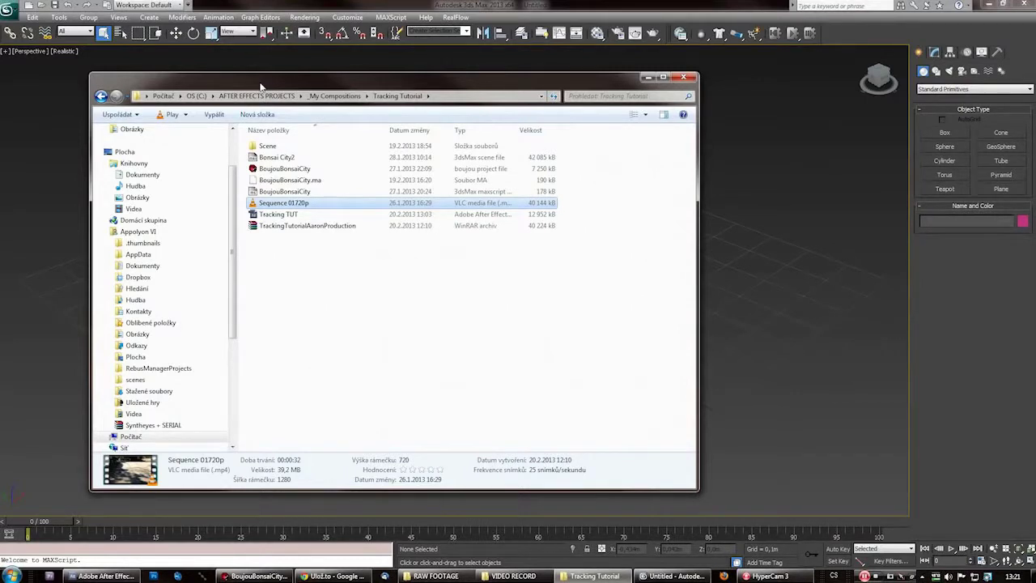
{"action": "left_click_drag", "start_coordinate": [261, 87], "coordinate": [221, 57]}
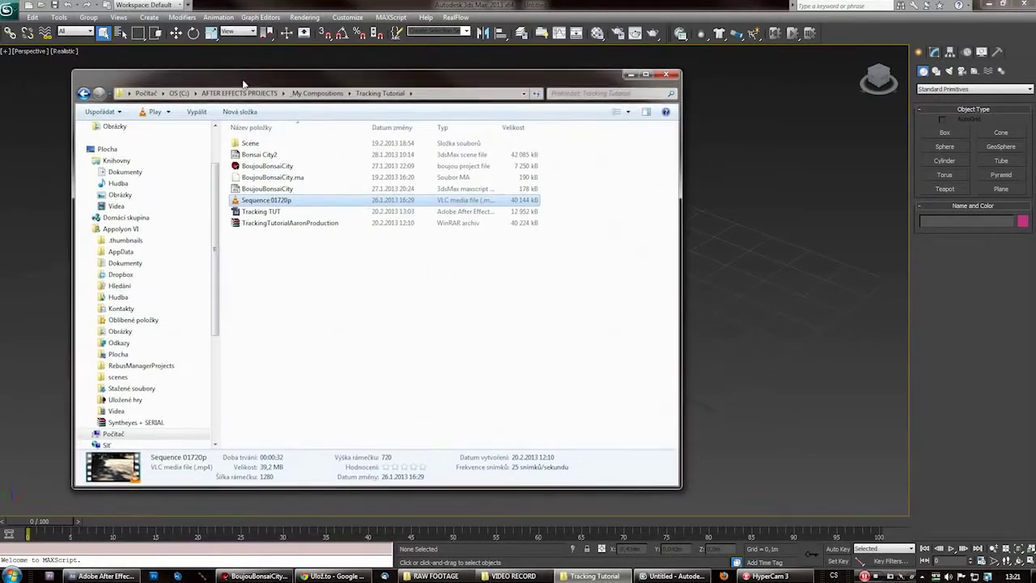
{"action": "left_click_drag", "start_coordinate": [262, 83], "coordinate": [221, 57]}
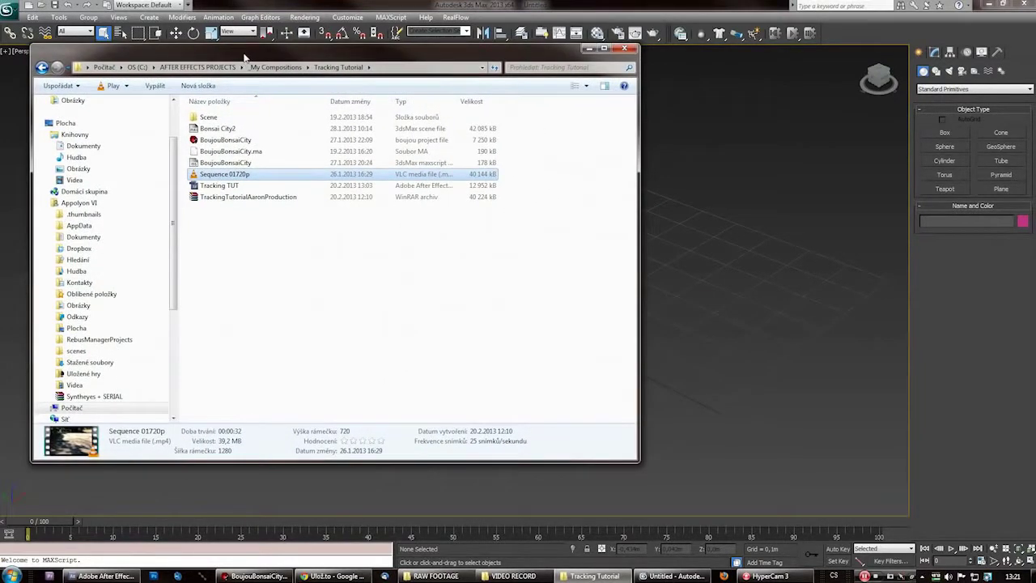
{"action": "left_click_drag", "start_coordinate": [245, 57], "coordinate": [0, 95]}
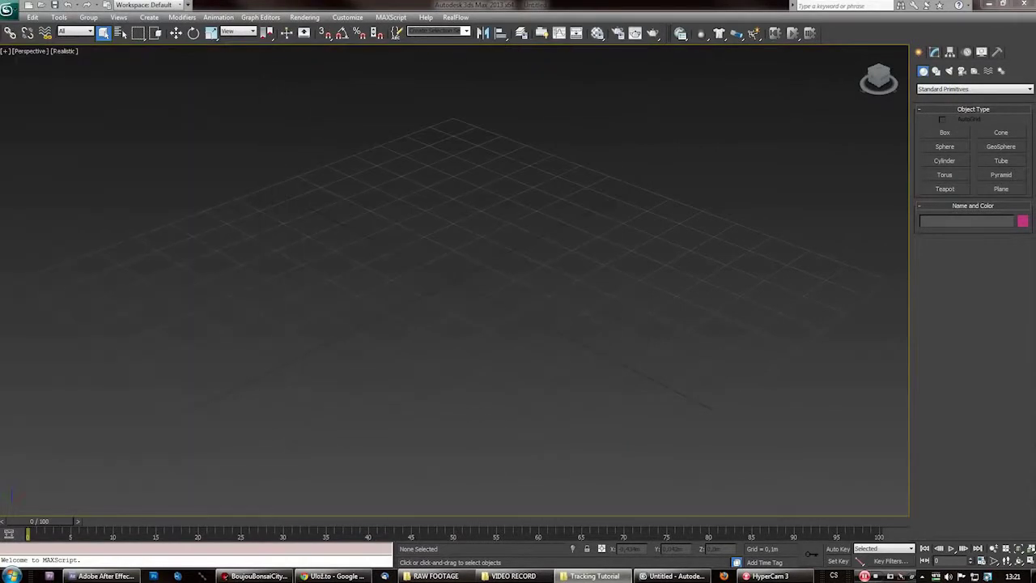
{"action": "left_click_drag", "start_coordinate": [476, 281], "coordinate": [532, 313]}
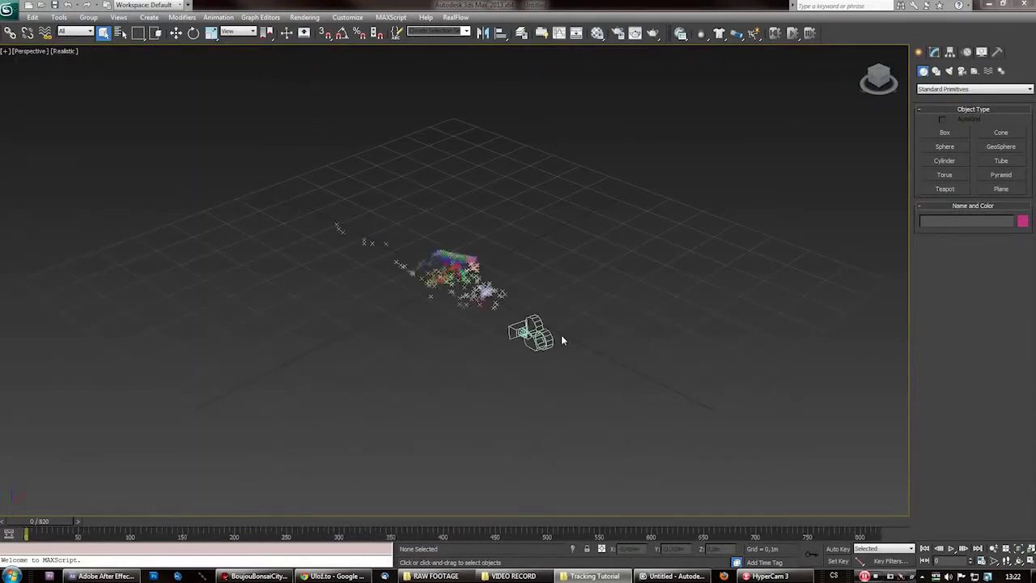
Switch the viewport to the Camera_1 view and move the animation to frame 196
{"action": "left_click", "coordinate": [30, 51]}
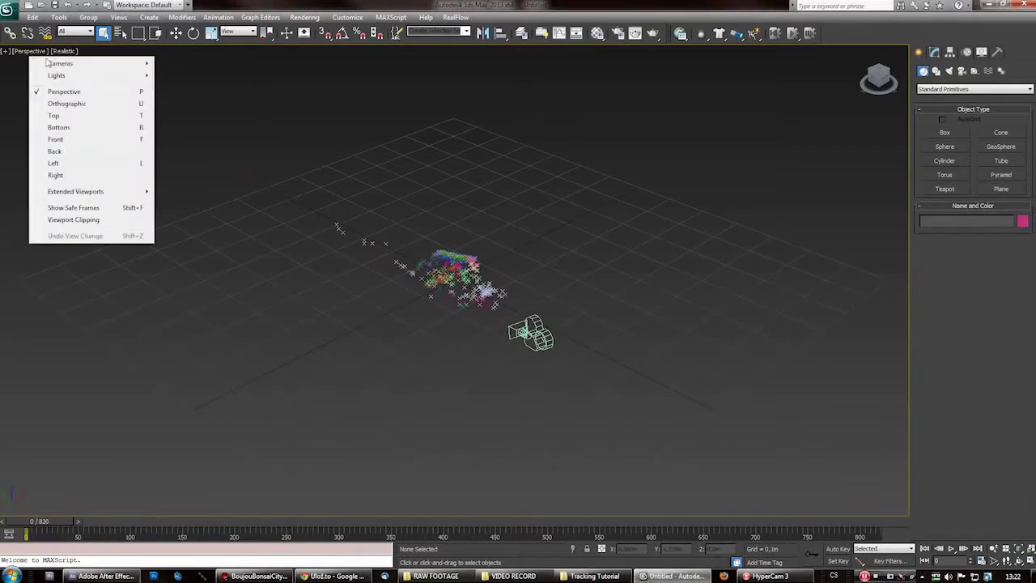
{"action": "mouse_move", "coordinate": [122, 64]}
{"action": "left_click", "coordinate": [199, 65]}
{"action": "left_click_drag", "start_coordinate": [48, 520], "coordinate": [233, 526]}
{"action": "key", "text": "q"}
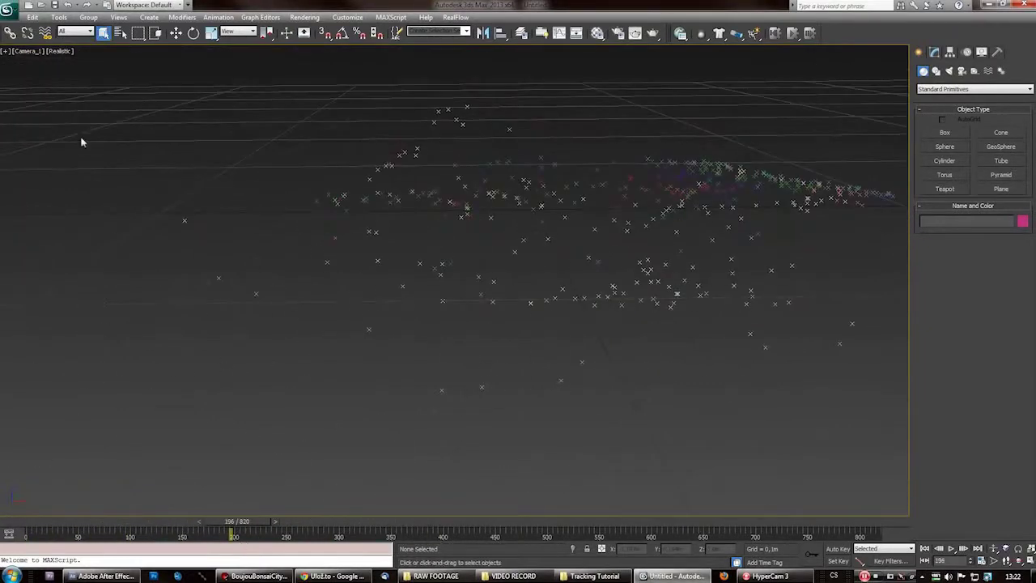
Check the Tracking Tutorial folder, close it again and return the animation to frame 0
{"action": "left_click", "coordinate": [595, 576]}
{"action": "mouse_move", "coordinate": [672, 193]}
{"action": "left_mouse_down"}
{"action": "mouse_move", "coordinate": [685, 199]}
{"action": "mouse_move", "coordinate": [803, 116]}
{"action": "mouse_move", "coordinate": [254, 210]}
{"action": "mouse_move", "coordinate": [756, 213]}
{"action": "mouse_move", "coordinate": [684, 199]}
{"action": "left_mouse_up"}
{"action": "left_click", "coordinate": [810, 63]}
{"action": "left_click_drag", "start_coordinate": [233, 525], "coordinate": [32, 530]}
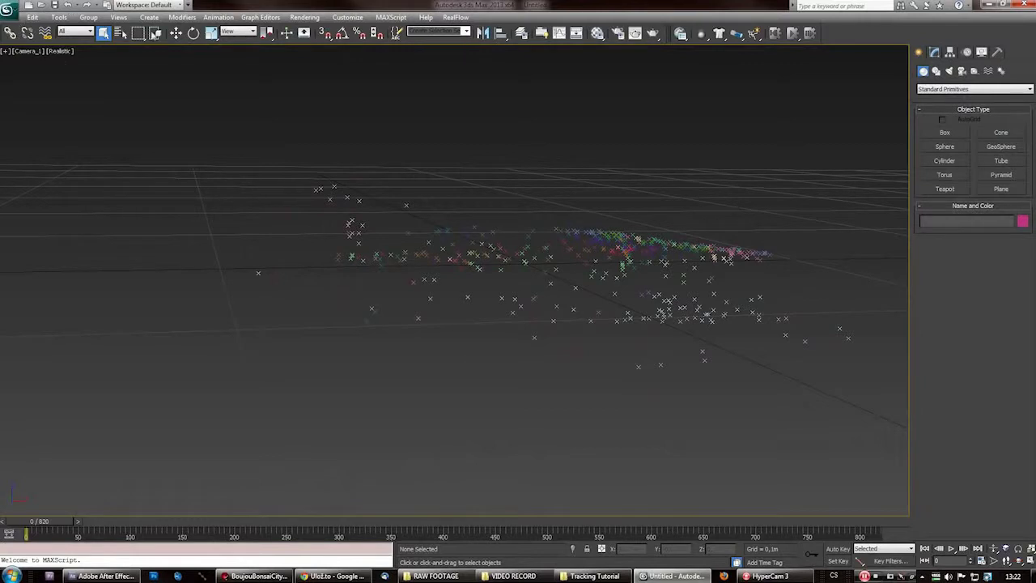
Switch to After Effects and queue the Sequence 01720p 2 composition for rendering as a JPEG Sequence
{"action": "left_click", "coordinate": [101, 576]}
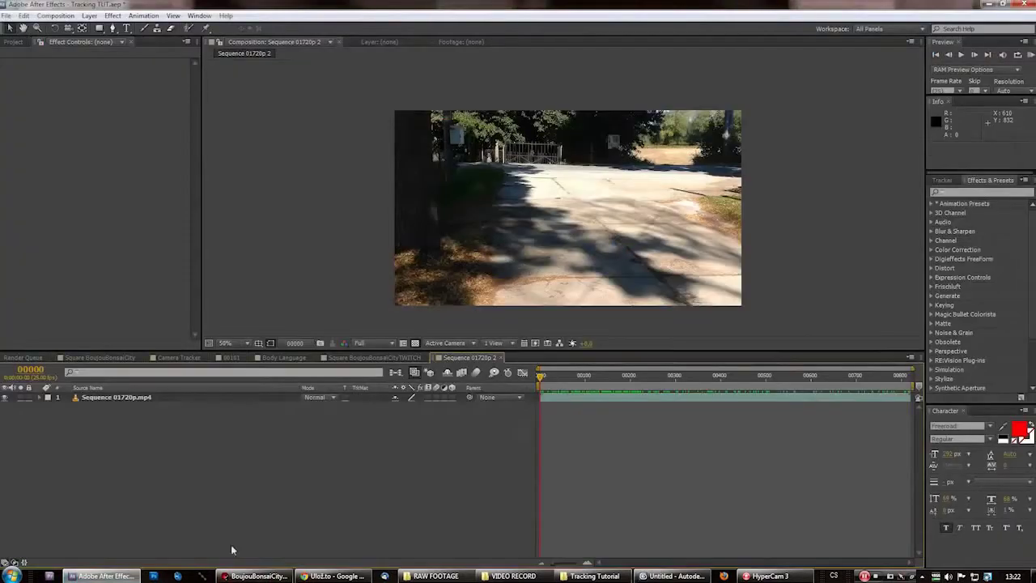
{"action": "left_click", "coordinate": [607, 377]}
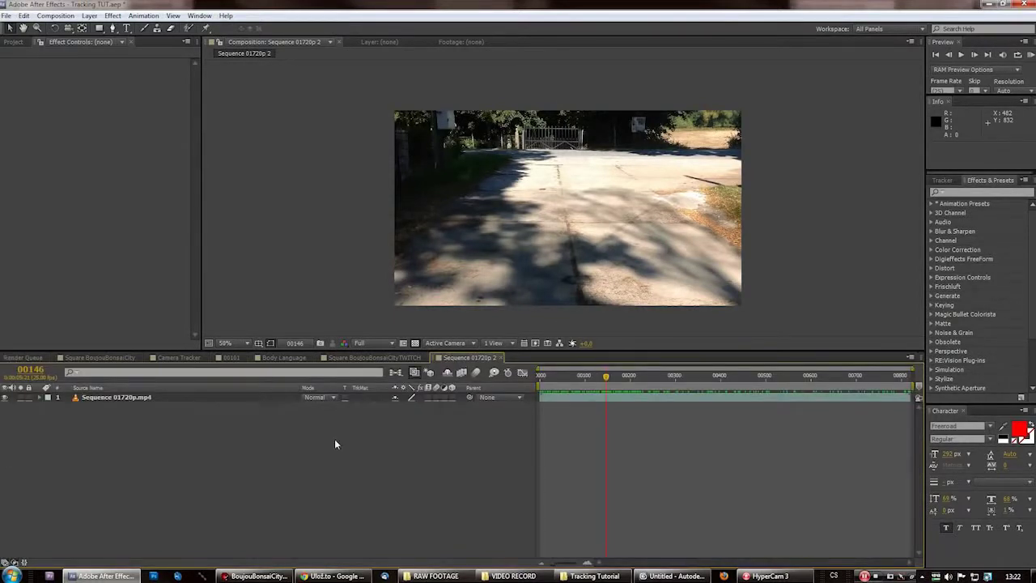
{"action": "key", "text": "ctrl+m"}
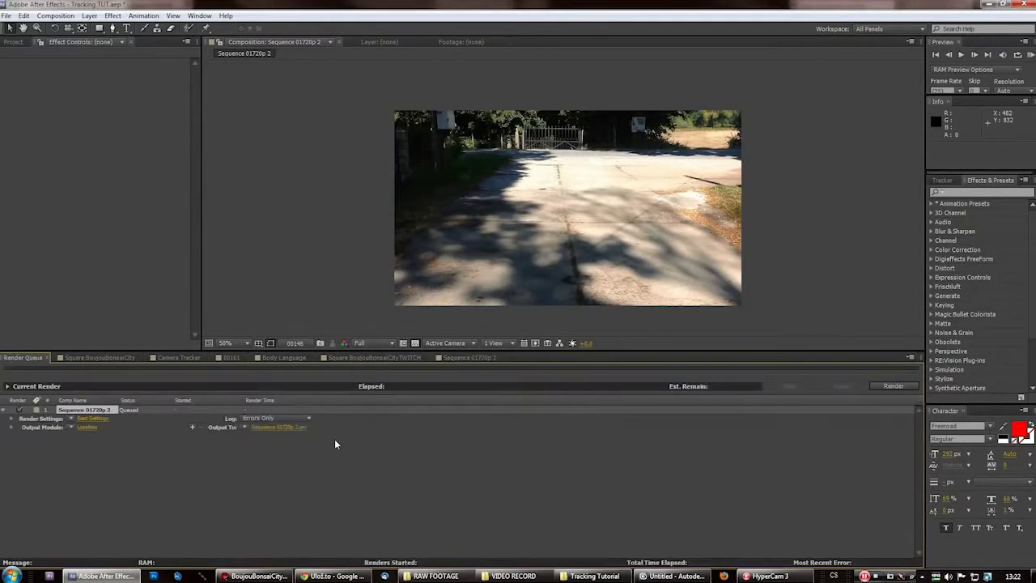
{"action": "left_click", "coordinate": [89, 426]}
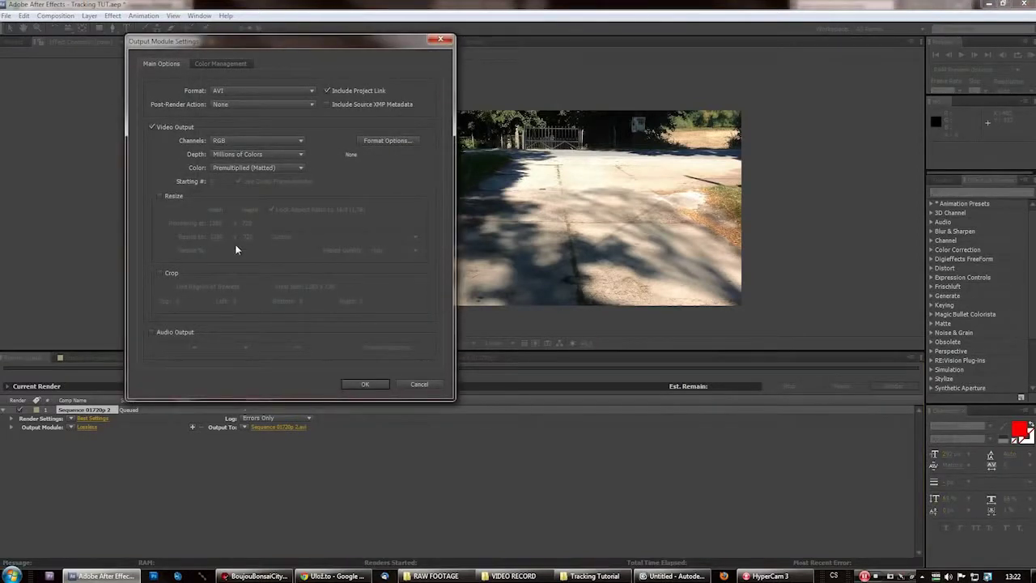
{"action": "left_click", "coordinate": [287, 91]}
{"action": "left_click", "coordinate": [251, 204]}
{"action": "left_click", "coordinate": [366, 384]}
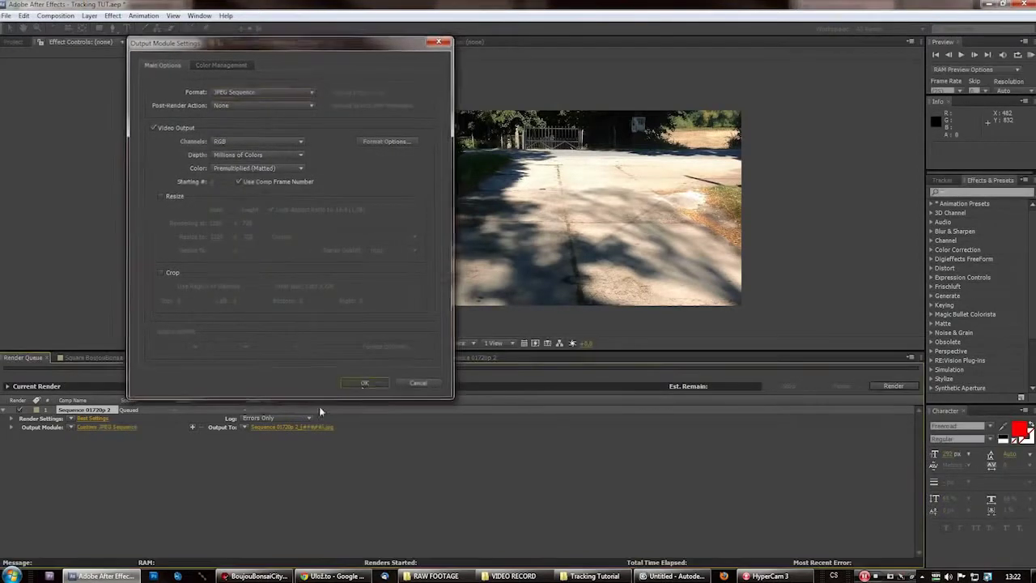
Return to 3ds Max and configure the Camera_1 viewport background to use files
{"action": "left_click", "coordinate": [987, 4]}
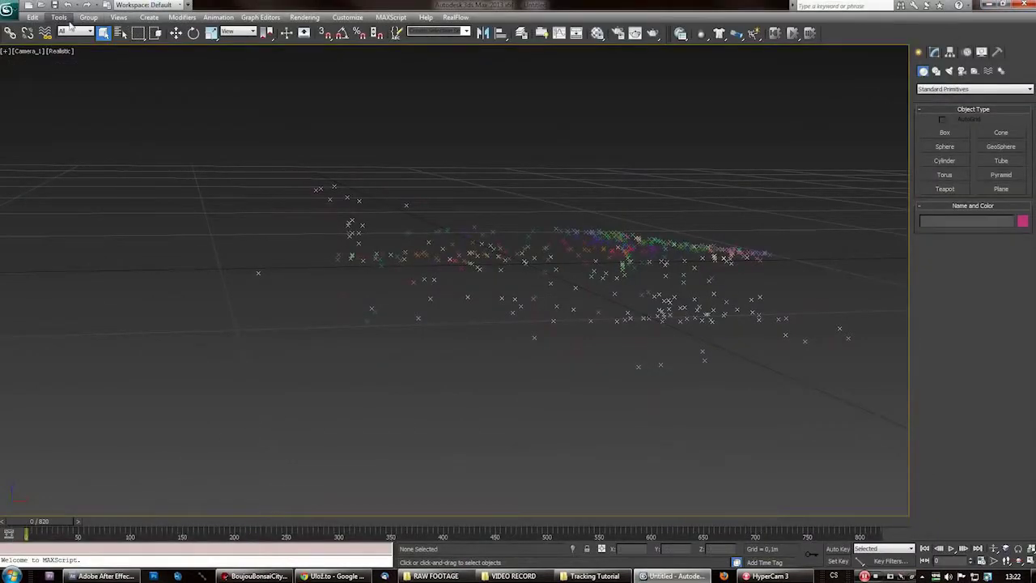
{"action": "left_click", "coordinate": [118, 17]}
{"action": "mouse_move", "coordinate": [202, 220]}
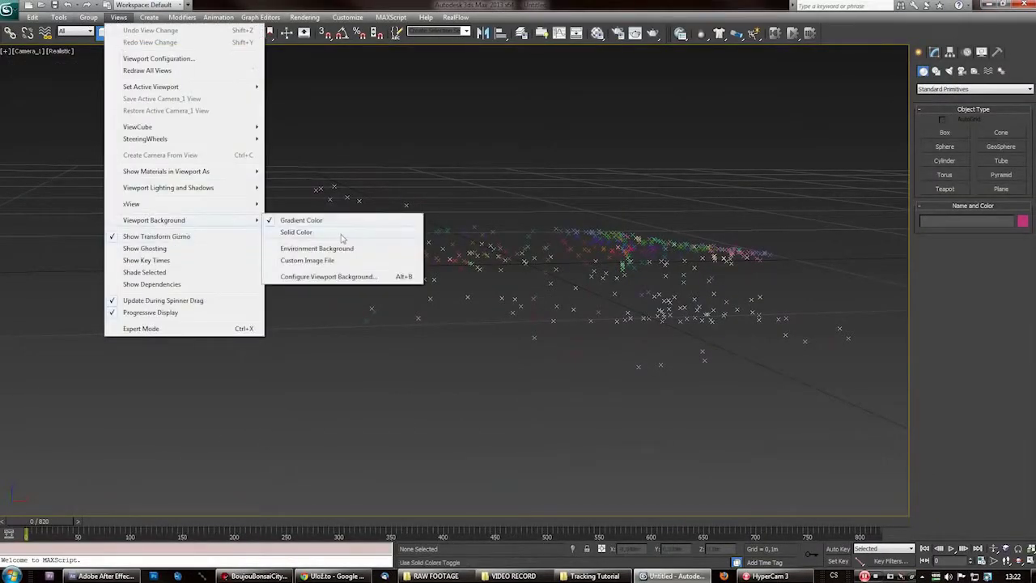
{"action": "left_click", "coordinate": [332, 277]}
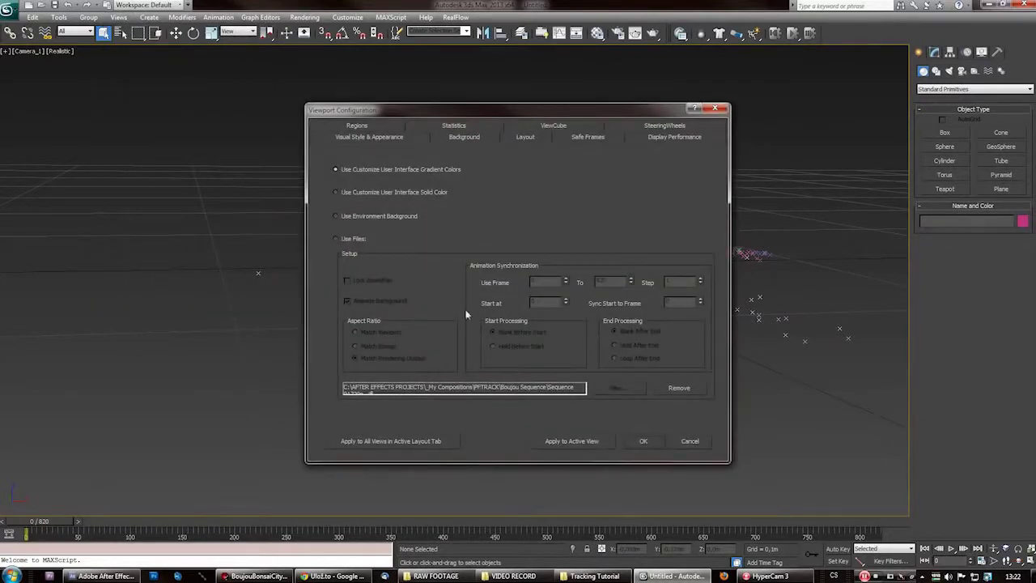
{"action": "left_click", "coordinate": [336, 239]}
{"action": "left_click", "coordinate": [338, 240]}
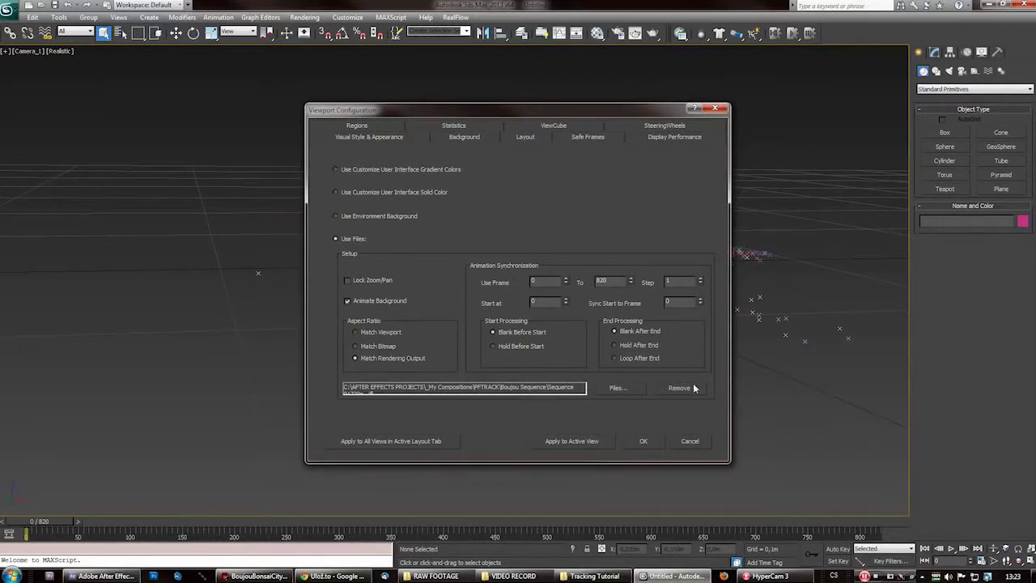
Load the Sequence 01720p_00000 image sequence from the Boujou Sequence folder as the animated viewport background, covering frames 0 to 820
{"action": "left_click", "coordinate": [616, 389]}
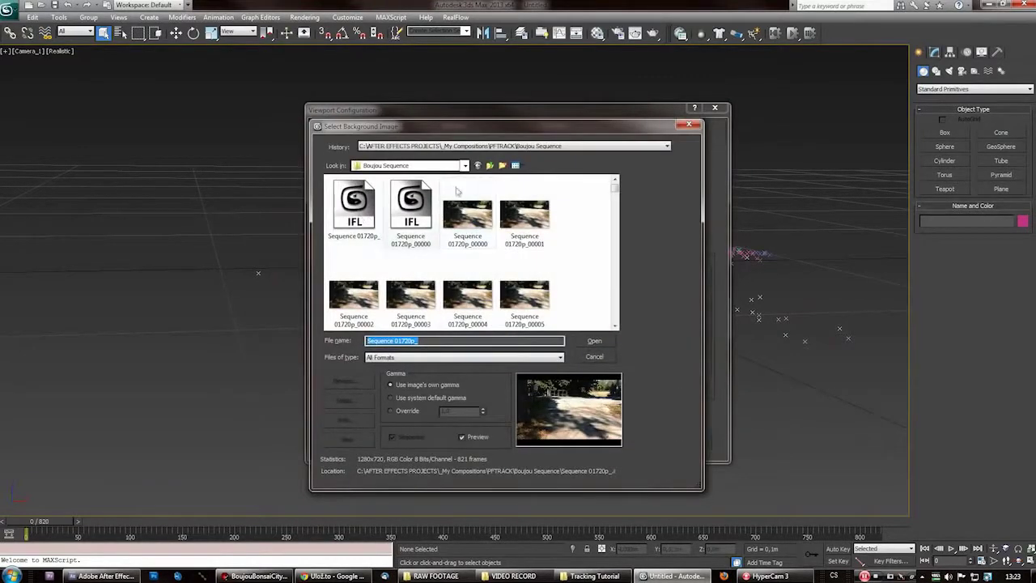
{"action": "left_click", "coordinate": [483, 201]}
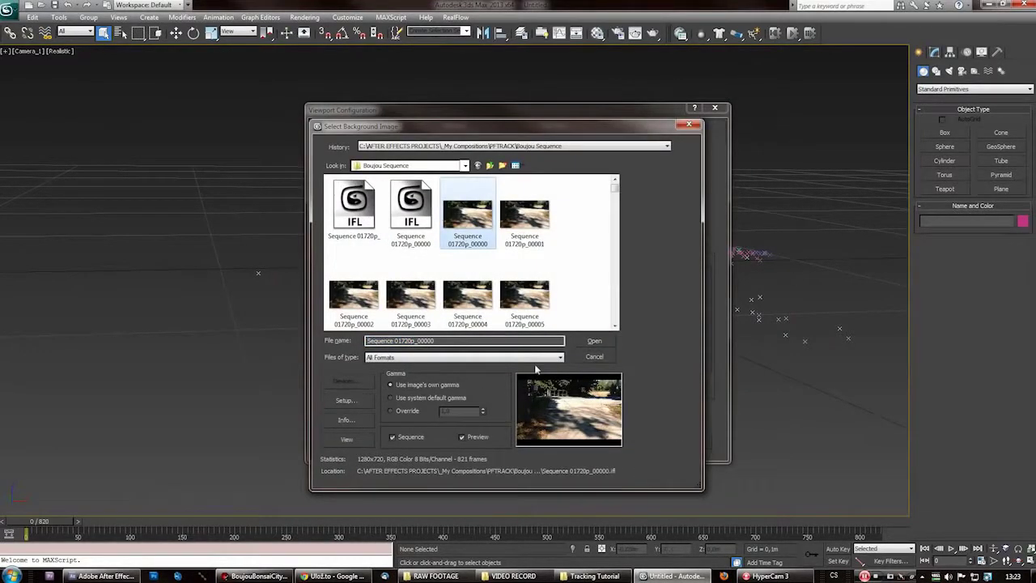
{"action": "left_click", "coordinate": [596, 343]}
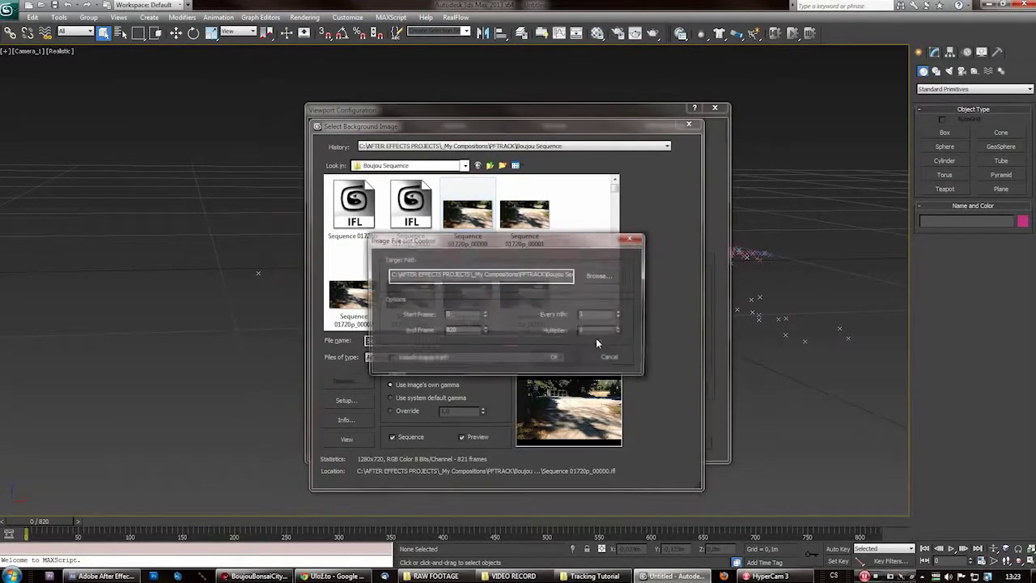
{"action": "left_click", "coordinate": [559, 359]}
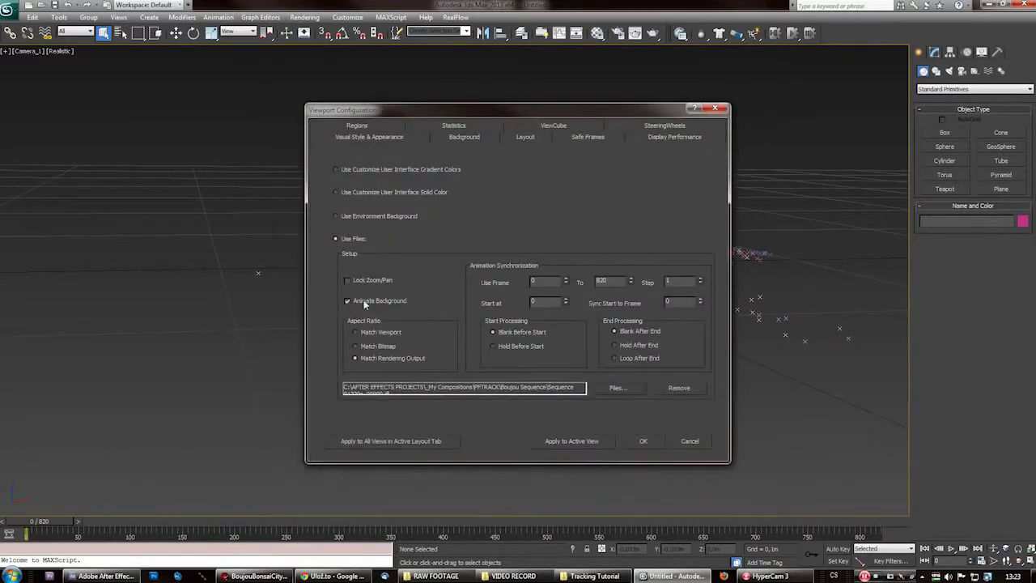
{"action": "left_click", "coordinate": [643, 441]}
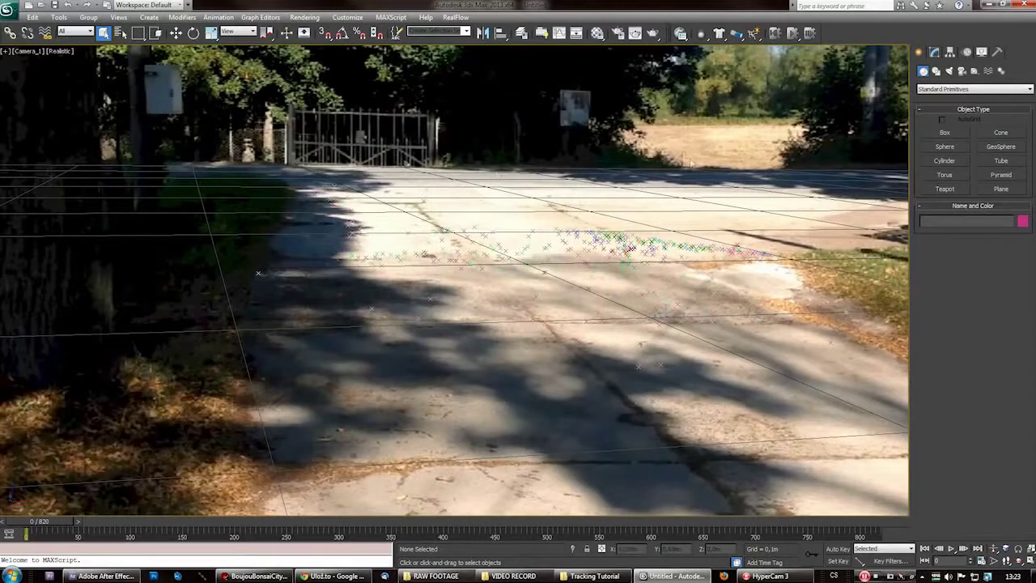
Scrub to frame 114 and create a box on the ground grid about 0.147 m long, 0.031 m wide and 0.028 m high
{"action": "left_click_drag", "start_coordinate": [49, 525], "coordinate": [219, 512]}
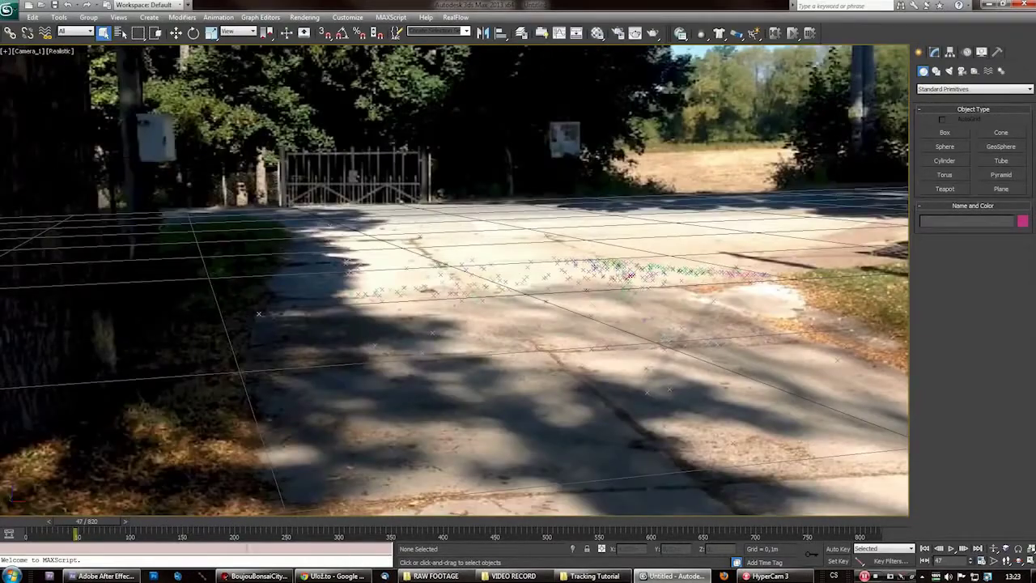
{"action": "left_click_drag", "start_coordinate": [125, 520], "coordinate": [213, 515]}
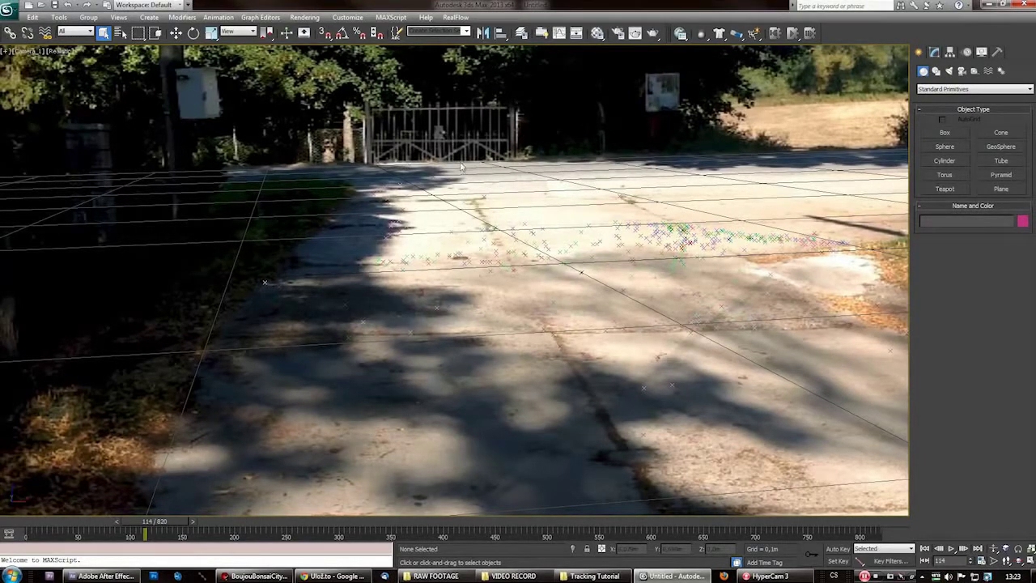
{"action": "left_click", "coordinate": [943, 133]}
{"action": "left_click_drag", "start_coordinate": [454, 255], "coordinate": [718, 340]}
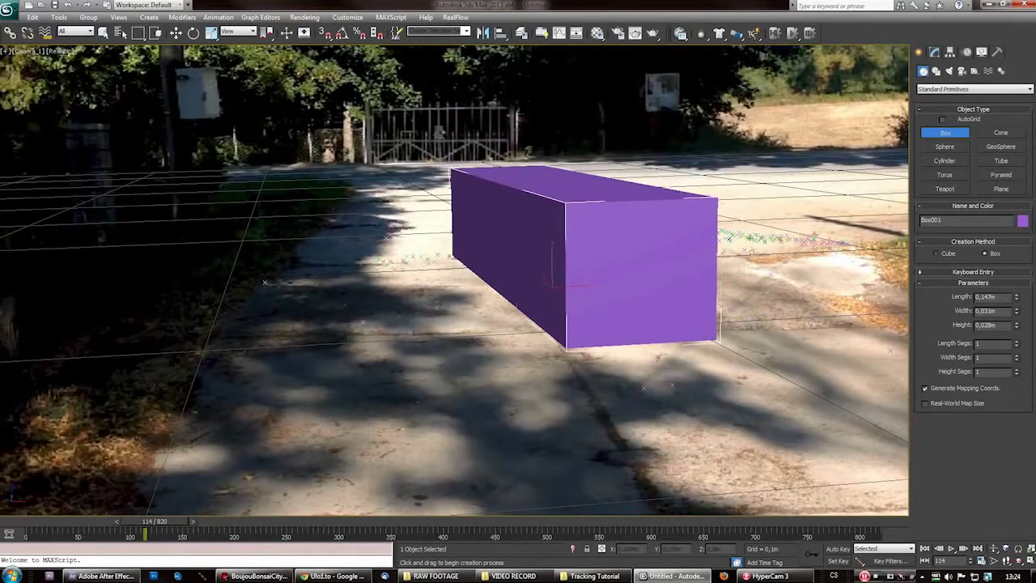
{"action": "left_click", "coordinate": [754, 251]}
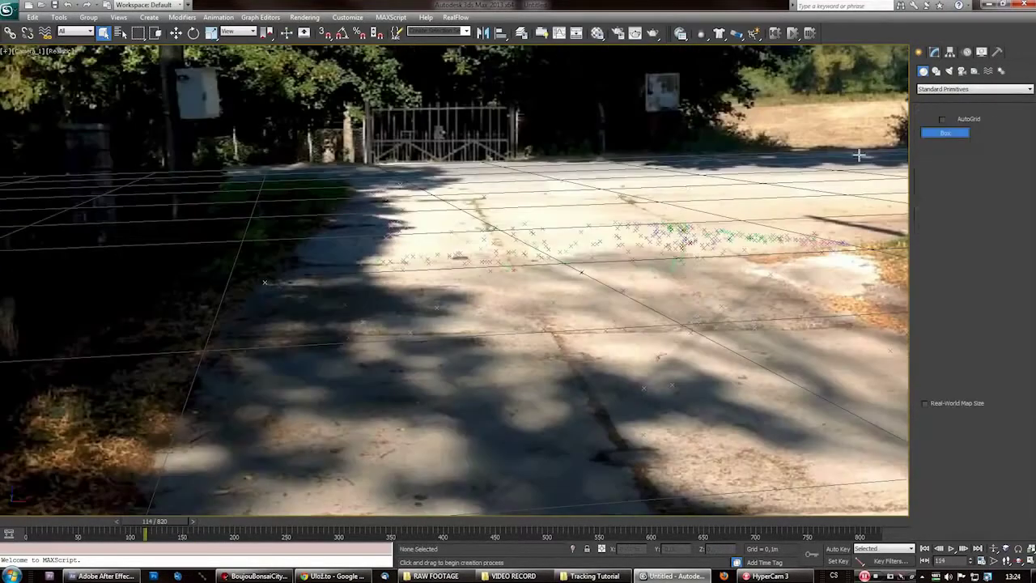
{"action": "left_click_drag", "start_coordinate": [458, 252], "coordinate": [713, 343]}
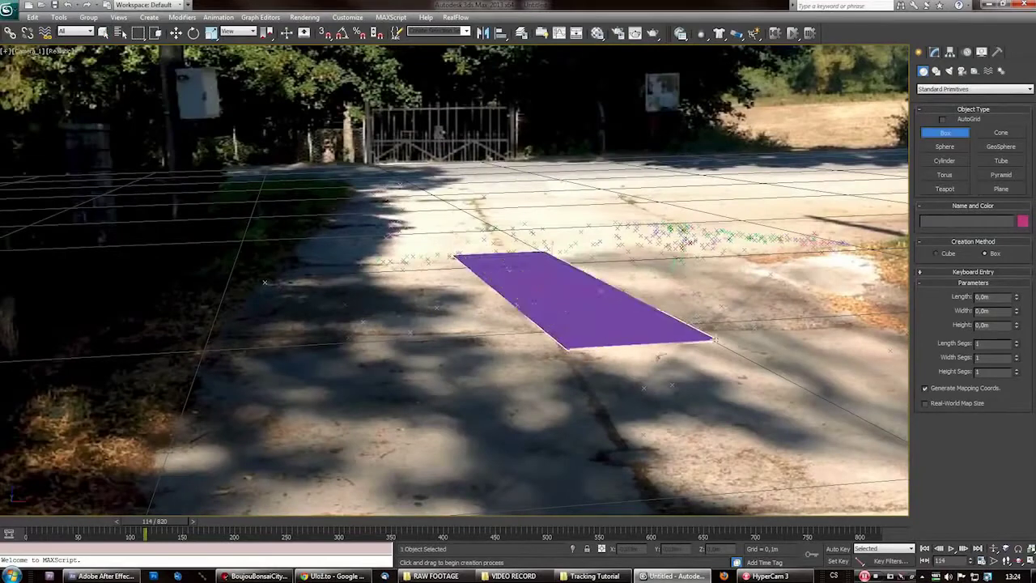
{"action": "left_click", "coordinate": [741, 253]}
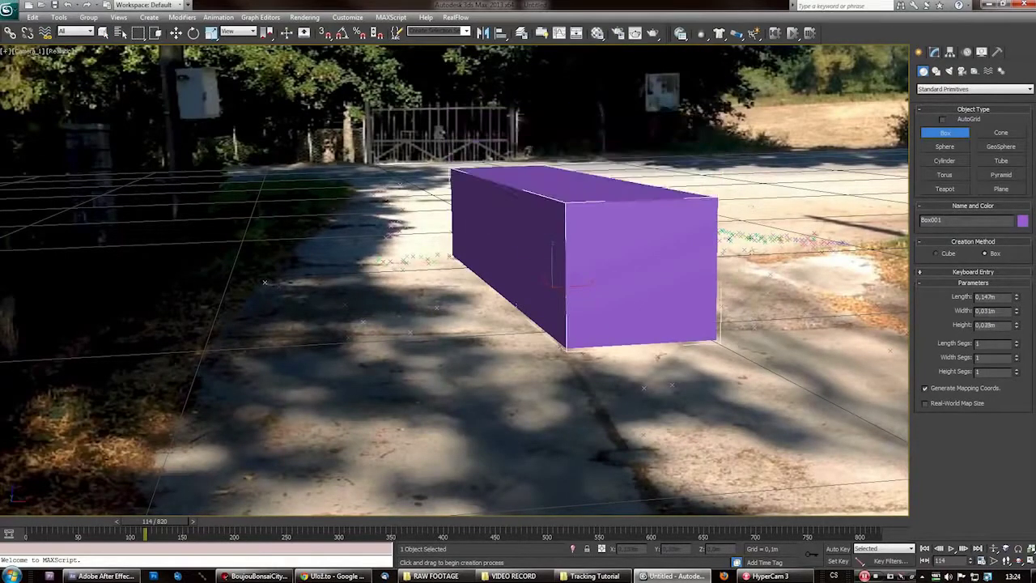
Lower the box below the ground grid to a Z position of about -0.035 m and scrub the shot to check how it tracks
{"action": "left_click_drag", "start_coordinate": [162, 526], "coordinate": [161, 527]}
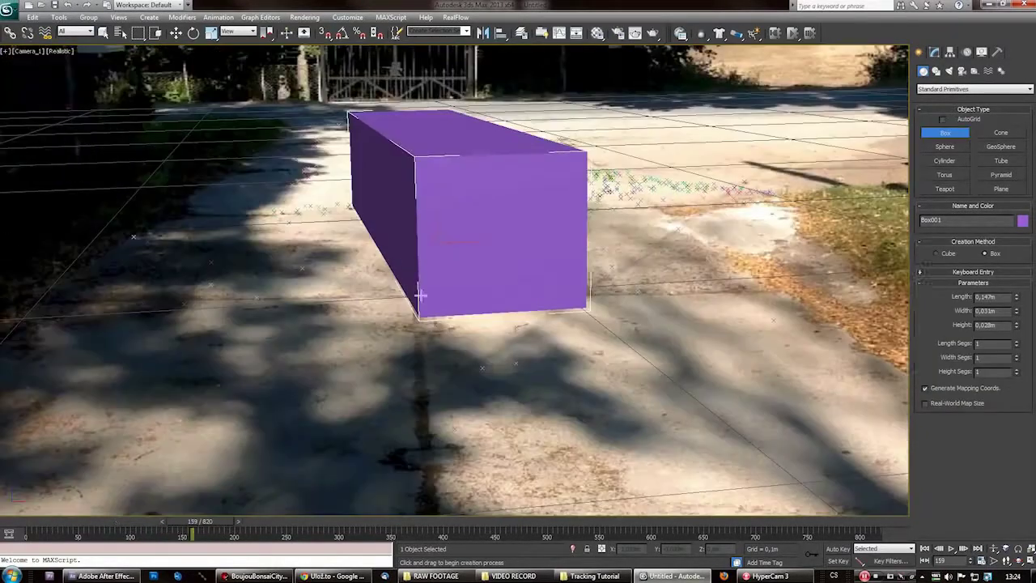
{"action": "right_click", "coordinate": [455, 280]}
{"action": "right_click", "coordinate": [457, 277]}
{"action": "left_click", "coordinate": [478, 297]}
{"action": "left_click_drag", "start_coordinate": [459, 248], "coordinate": [451, 246]}
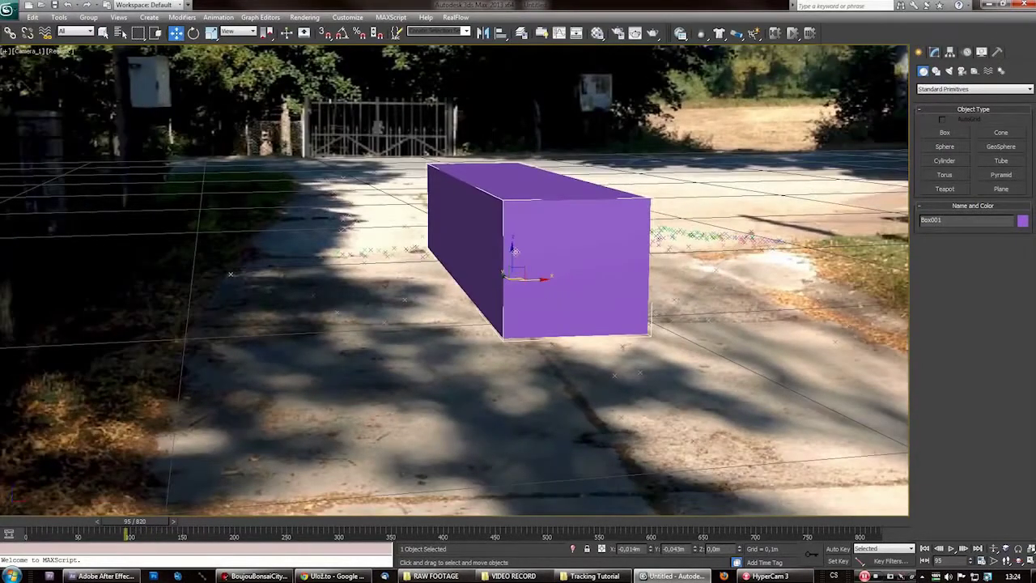
{"action": "left_click_drag", "start_coordinate": [519, 263], "coordinate": [504, 397]}
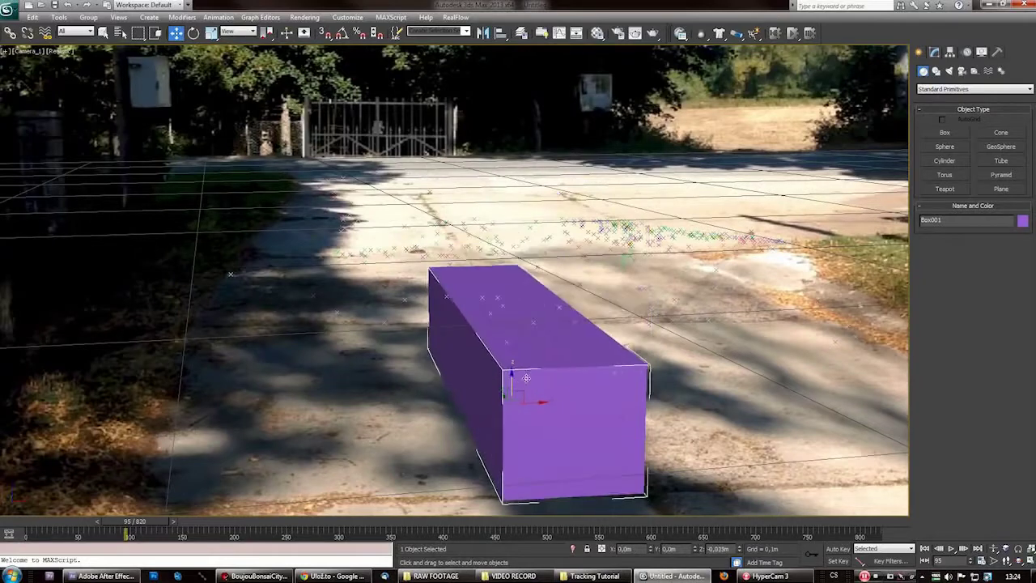
{"action": "left_click_drag", "start_coordinate": [129, 532], "coordinate": [400, 519]}
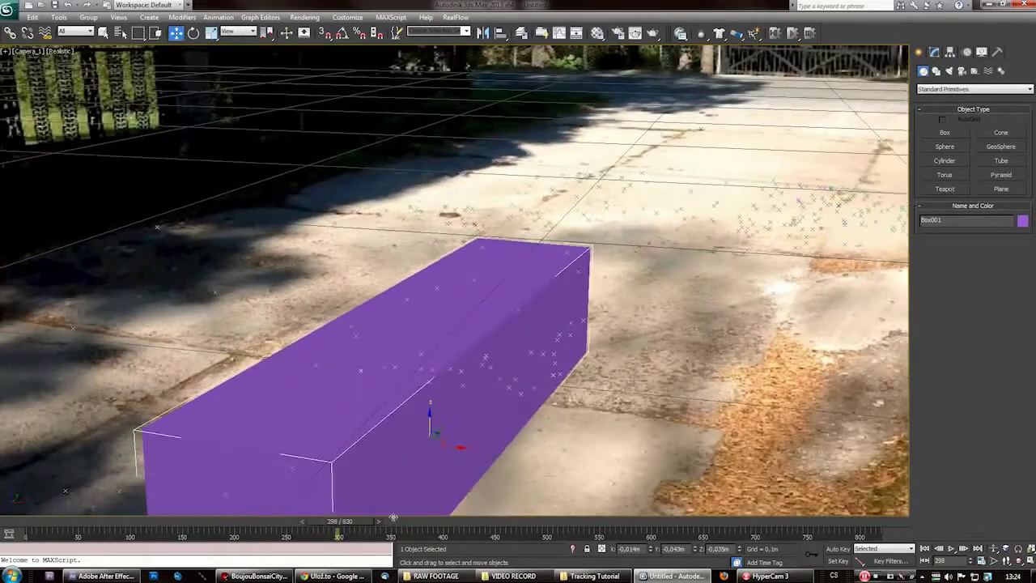
{"action": "mouse_move", "coordinate": [394, 519]}
{"action": "left_mouse_down"}
{"action": "mouse_move", "coordinate": [379, 518]}
{"action": "mouse_move", "coordinate": [399, 519]}
{"action": "left_mouse_up"}
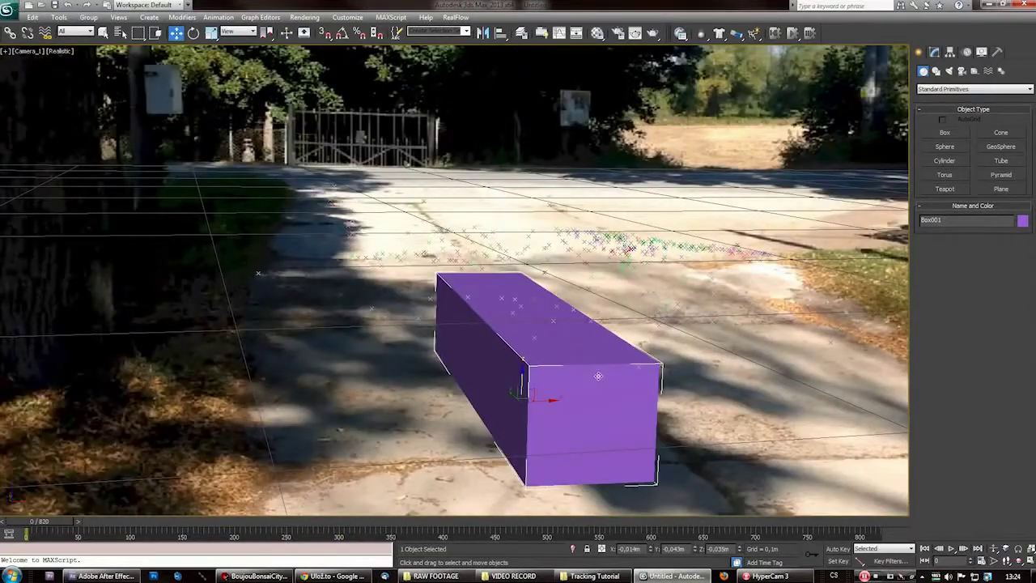
Delete the lowered purple box from the scene at frame 0
{"action": "key", "text": "Delete"}
{"action": "left_click", "coordinate": [944, 134]}
{"action": "left_click_drag", "start_coordinate": [404, 291], "coordinate": [688, 396]}
{"action": "left_click", "coordinate": [689, 223]}
{"action": "right_click", "coordinate": [584, 324]}
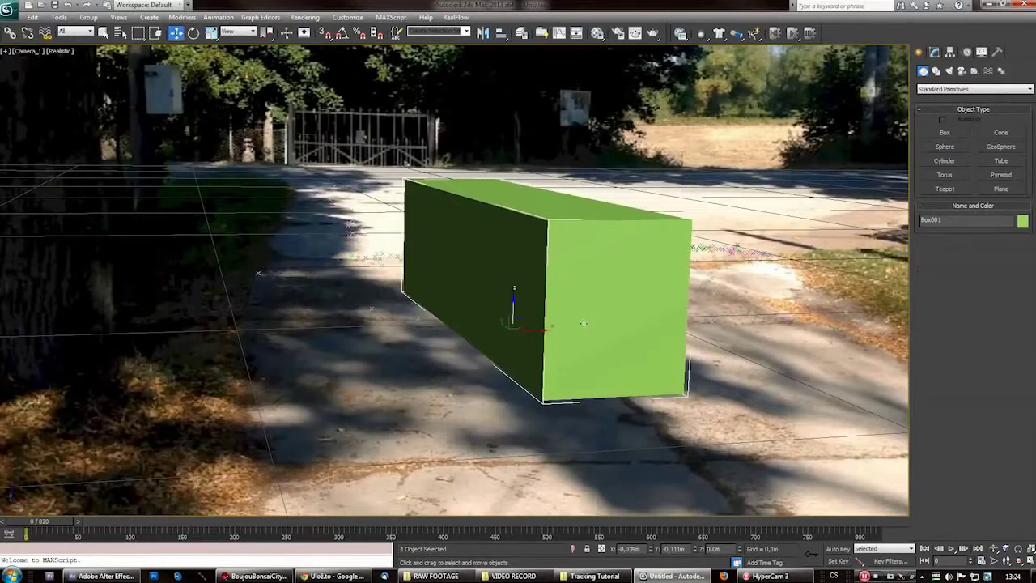
{"action": "right_click", "coordinate": [609, 343]}
{"action": "left_click", "coordinate": [618, 363]}
{"action": "left_click_drag", "start_coordinate": [515, 339], "coordinate": [487, 339]}
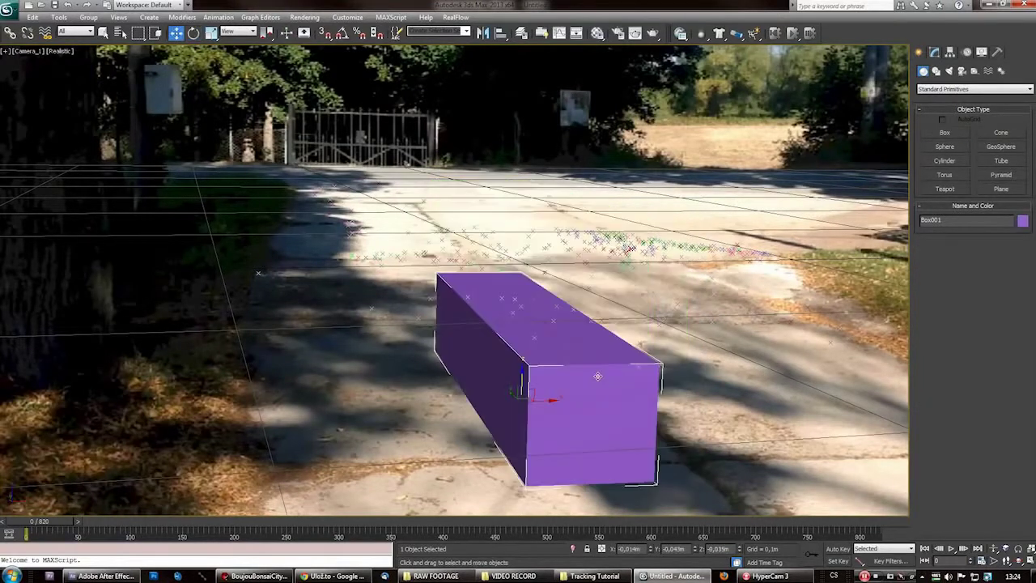
{"action": "key", "text": "Delete"}
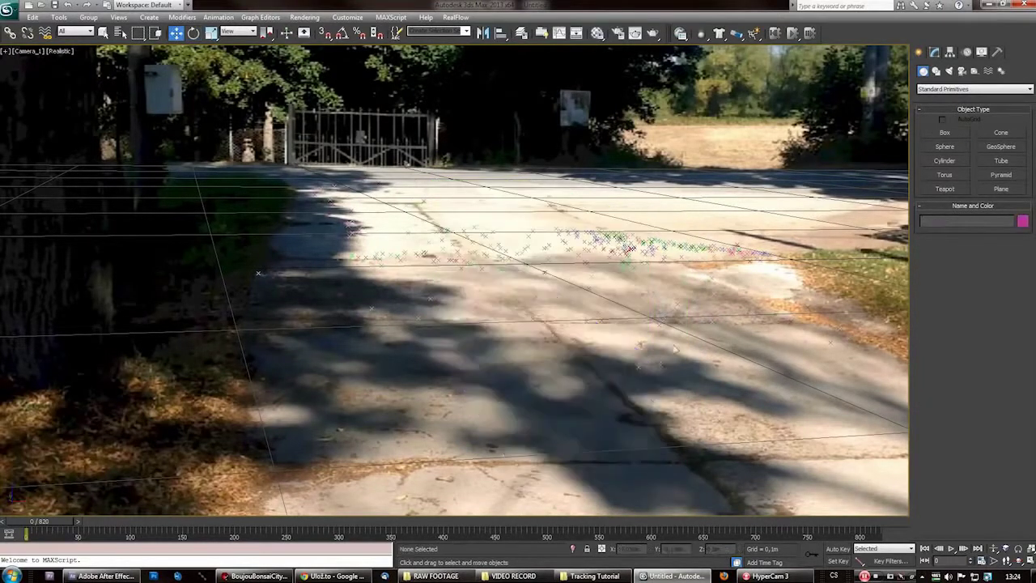
Create a new box standing on the ground grid, about 0.12 m long and 0.026 m wide
{"action": "left_click", "coordinate": [945, 133]}
{"action": "left_click_drag", "start_coordinate": [403, 292], "coordinate": [687, 395]}
{"action": "left_click", "coordinate": [688, 221]}
{"action": "right_click", "coordinate": [584, 324]}
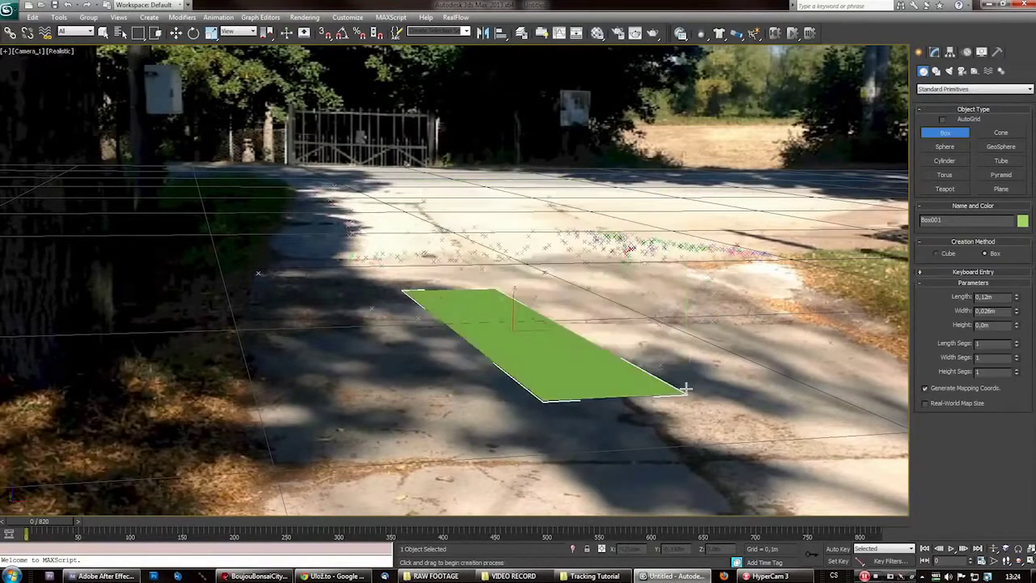
{"action": "left_click", "coordinate": [689, 222]}
{"action": "right_click", "coordinate": [584, 364]}
Rotate the green box by about -9 degrees around its vertical Z axis
{"action": "right_click", "coordinate": [608, 344]}
{"action": "left_click", "coordinate": [618, 362]}
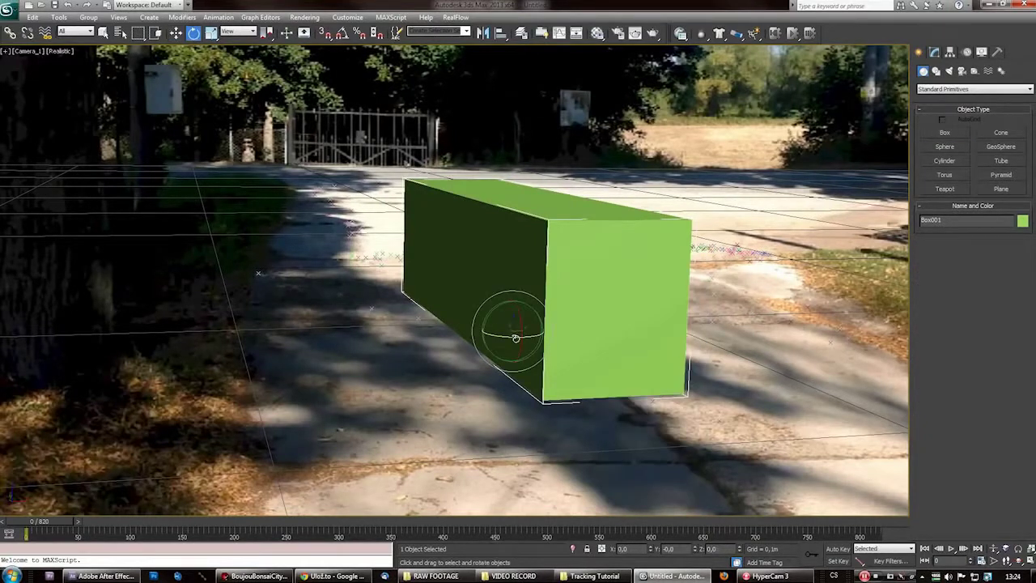
{"action": "left_click_drag", "start_coordinate": [515, 337], "coordinate": [490, 356]}
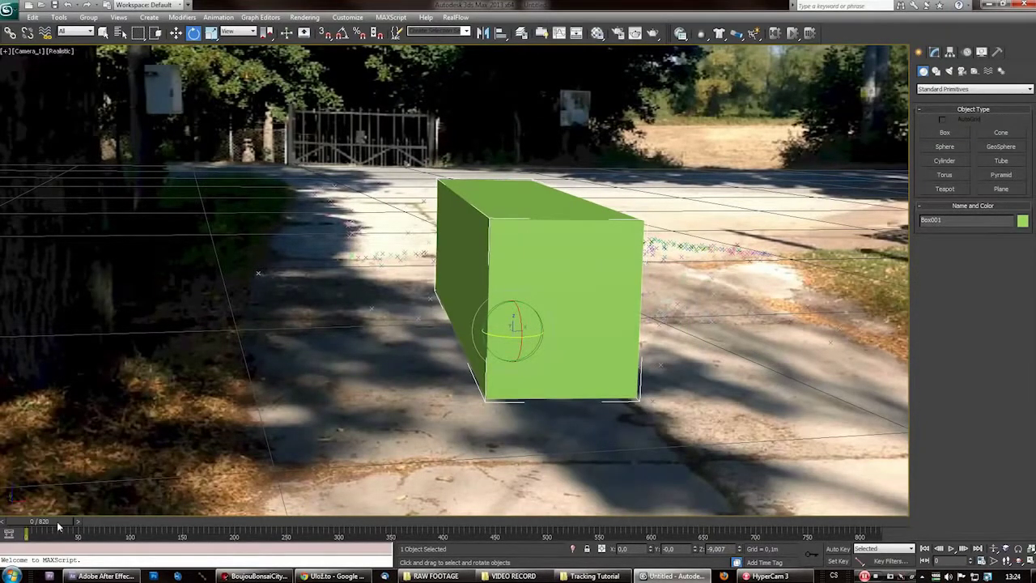
Scrub the shot back and forth from frame 0 to about frame 243 to check how the green box tracks with the ground
{"action": "left_click_drag", "start_coordinate": [50, 523], "coordinate": [227, 529]}
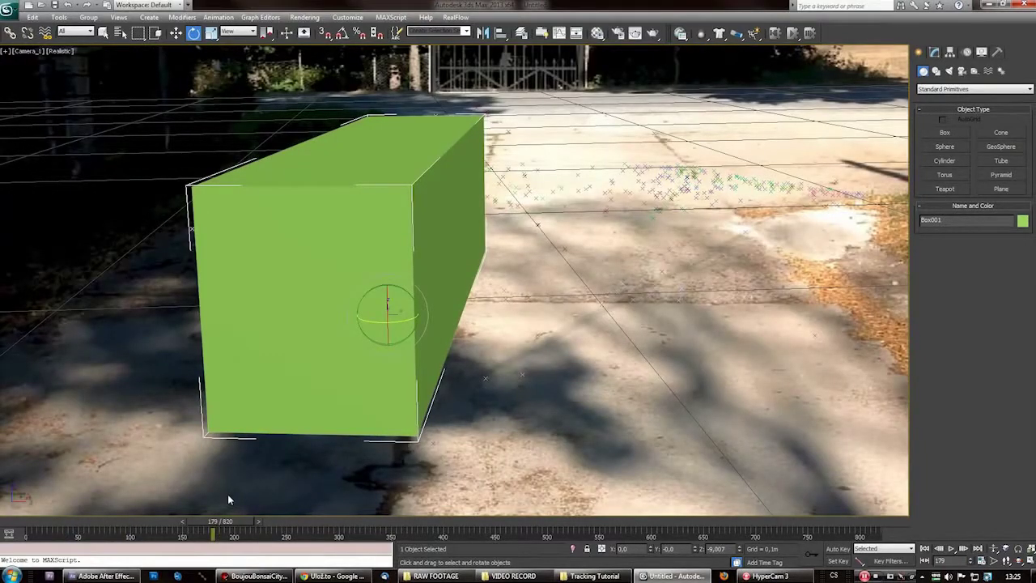
{"action": "left_click_drag", "start_coordinate": [228, 528], "coordinate": [43, 530]}
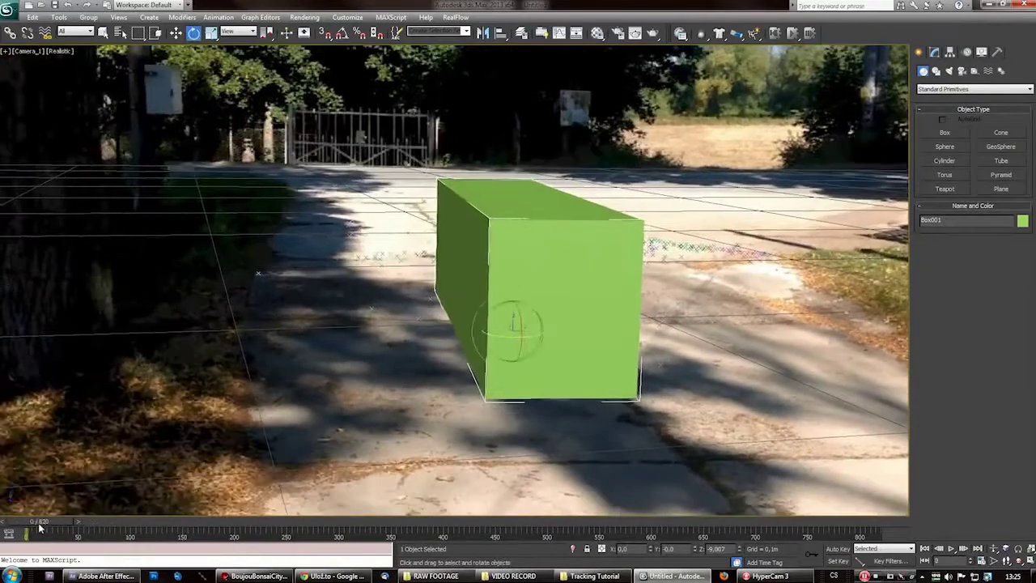
{"action": "left_click_drag", "start_coordinate": [39, 528], "coordinate": [301, 525]}
{"action": "key", "text": "Home"}
{"action": "left_click_drag", "start_coordinate": [44, 524], "coordinate": [134, 524]}
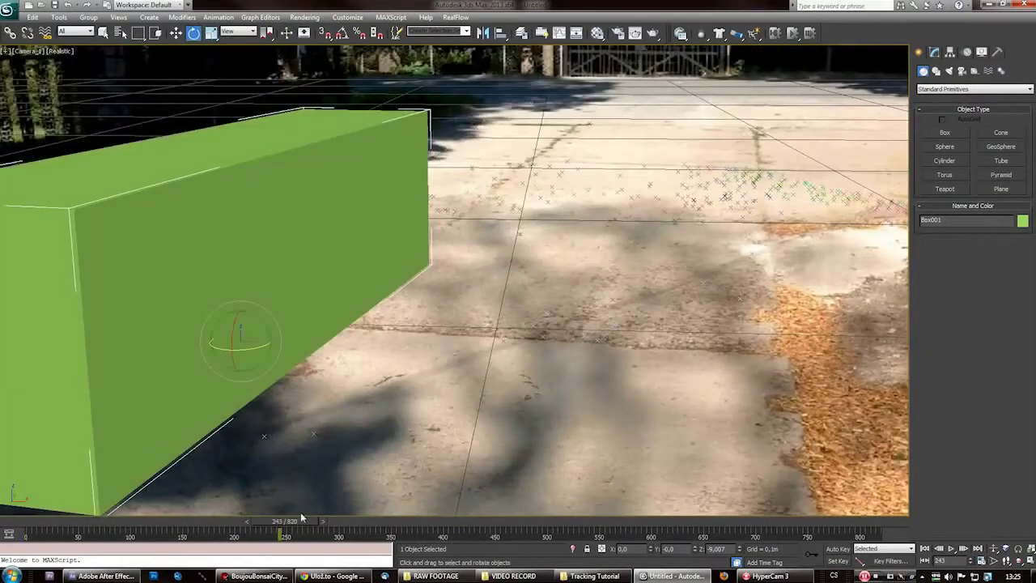
At frame 93, create a plane on the ground grid beneath the green box, about 0.536 m long and 0.092 m wide
{"action": "key", "text": "Home"}
{"action": "left_click_drag", "start_coordinate": [32, 524], "coordinate": [132, 524]}
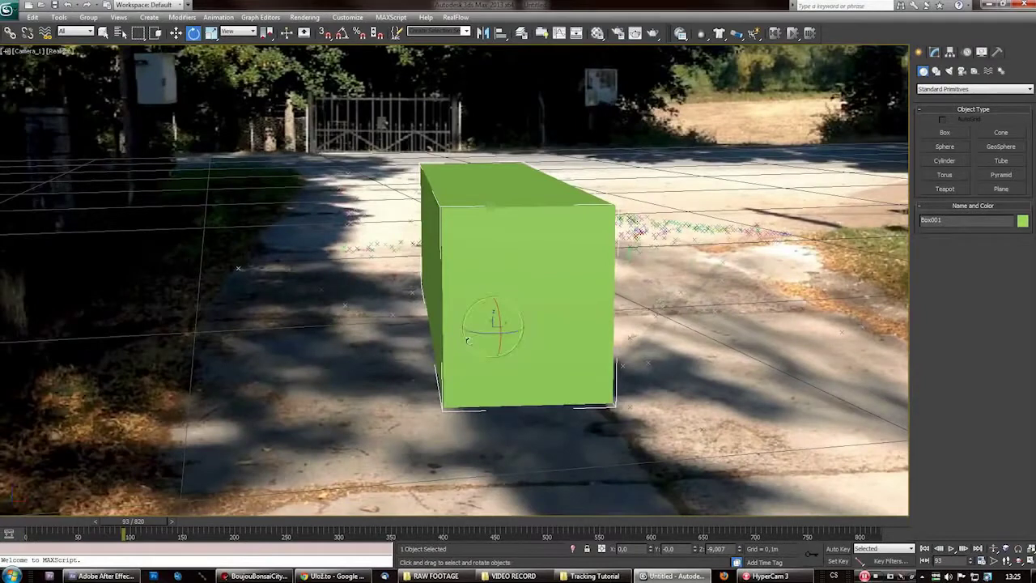
{"action": "left_click", "coordinate": [1002, 189]}
{"action": "left_click_drag", "start_coordinate": [202, 177], "coordinate": [597, 311]}
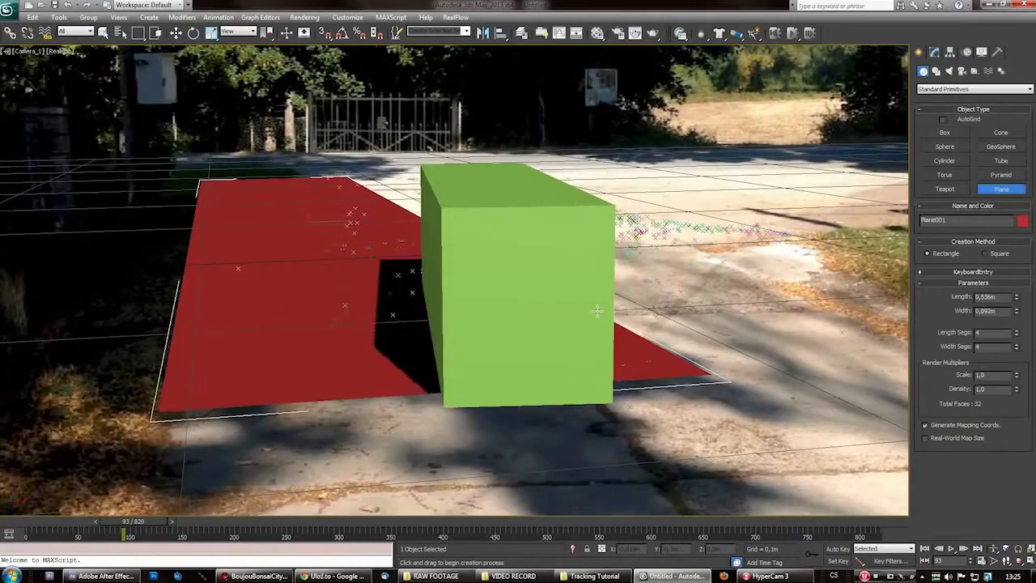
{"action": "scroll", "coordinate": [597, 313], "scroll_direction": "down", "scroll_amount": 5}
{"action": "middle_click_drag", "start_coordinate": [598, 313], "coordinate": [582, 352], "text": "alt"}
{"action": "key", "text": "e"}
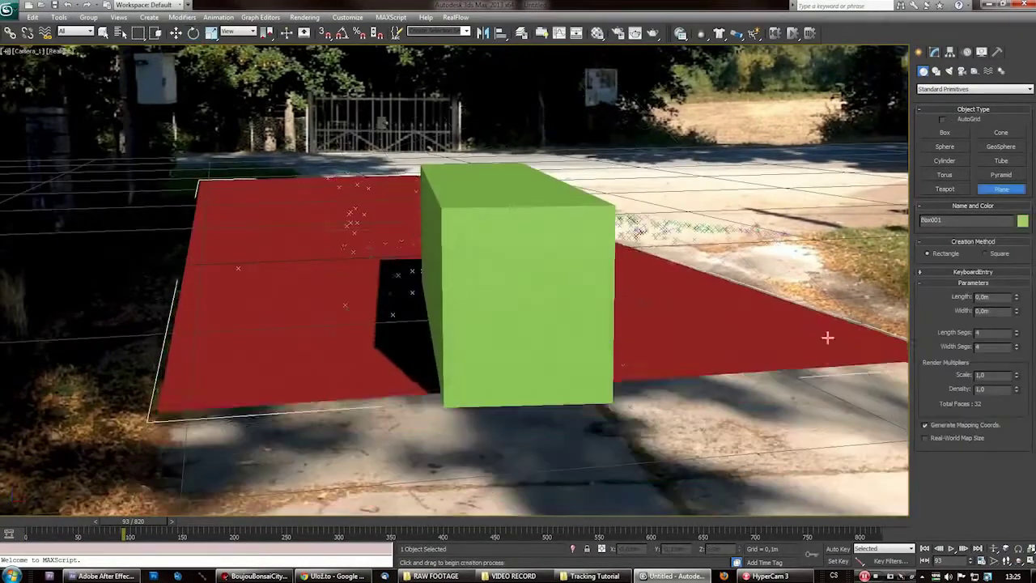
{"action": "left_click_drag", "start_coordinate": [826, 338], "coordinate": [597, 311]}
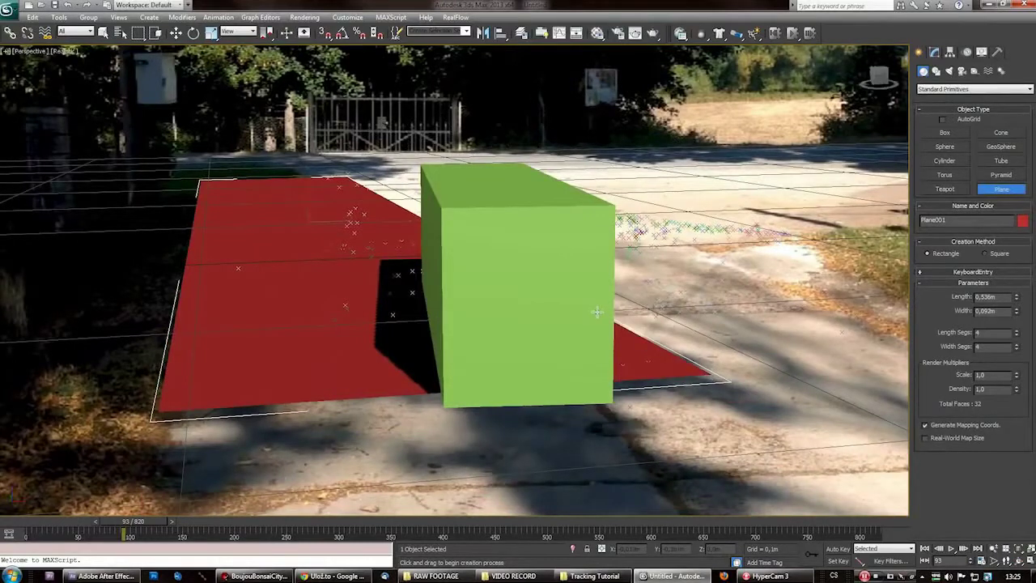
{"action": "key", "text": "e"}
{"action": "scroll", "coordinate": [597, 311], "scroll_direction": "down", "scroll_amount": 10}
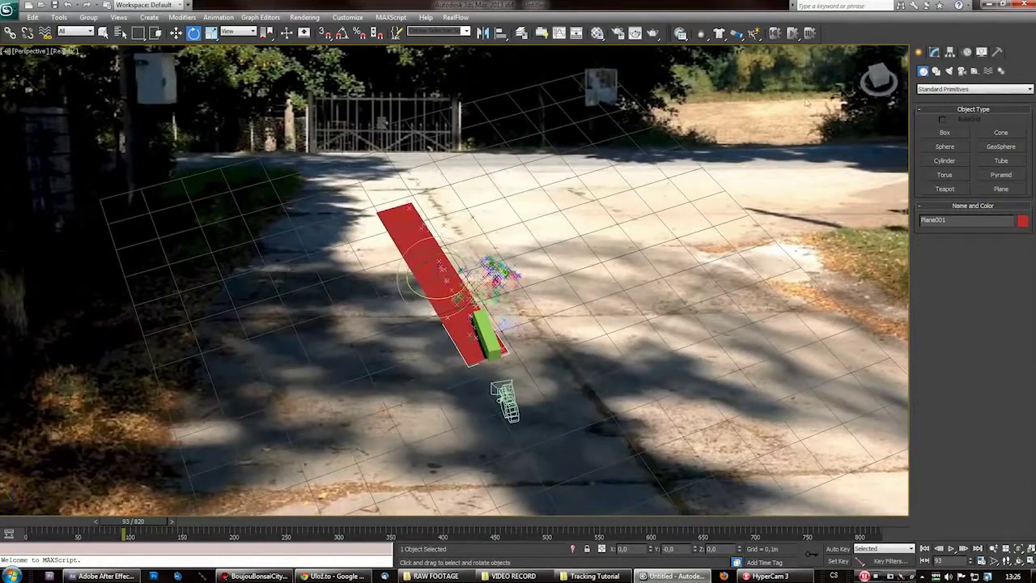
Delete the cluster of tracker points lying on the ground beyond the green box, beside the red plane
{"action": "left_click_drag", "start_coordinate": [507, 219], "coordinate": [487, 302]}
{"action": "key", "text": "Delete"}
{"action": "left_click_drag", "start_coordinate": [507, 218], "coordinate": [488, 302]}
{"action": "key", "text": "Delete"}
Enlarge the red plane to a length of about 1.034 m and a width of about 1.335 m
{"action": "left_click", "coordinate": [427, 246]}
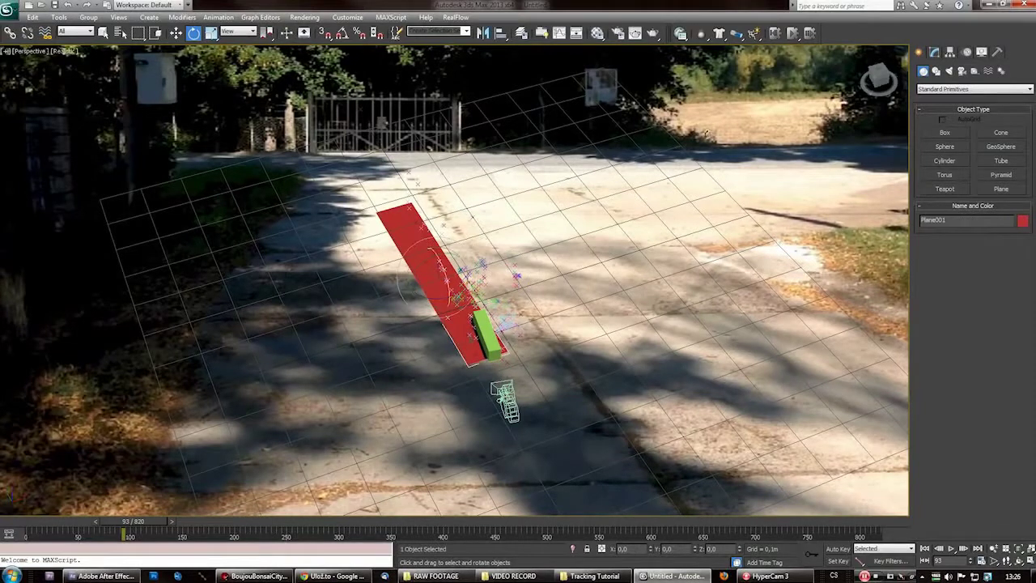
{"action": "left_click", "coordinate": [934, 52]}
{"action": "left_click", "coordinate": [921, 52]}
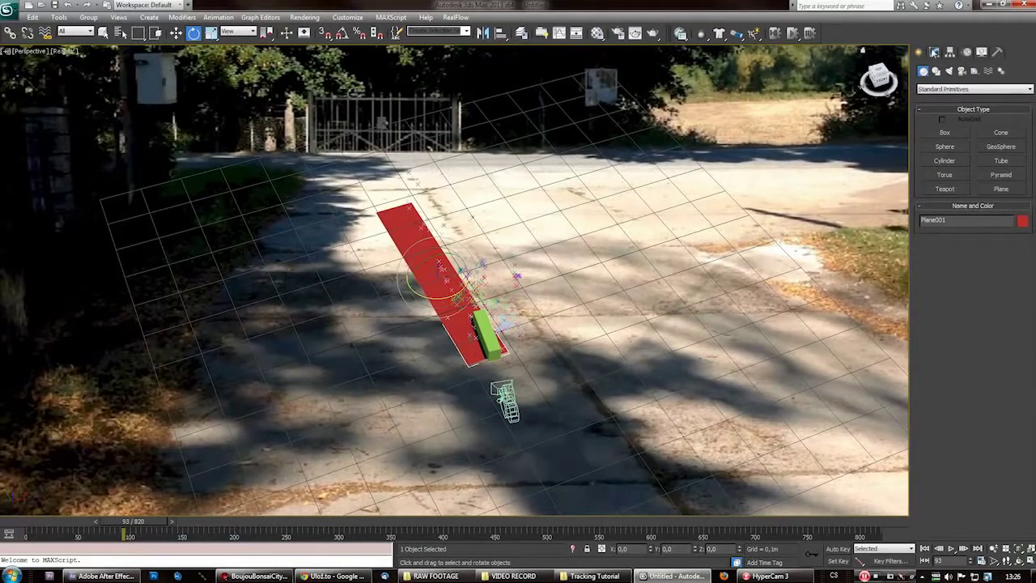
{"action": "left_click", "coordinate": [935, 52]}
{"action": "left_click_drag", "start_coordinate": [1017, 216], "coordinate": [873, 112]}
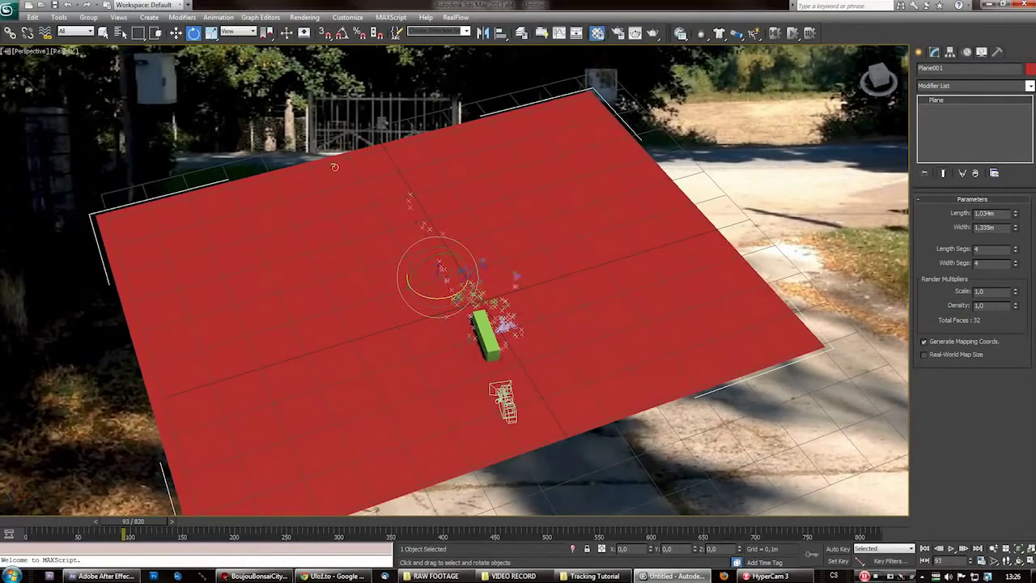
Change the first material to Matte/Shadow/Reflection and assign it to the ground plane
{"action": "key", "text": "m"}
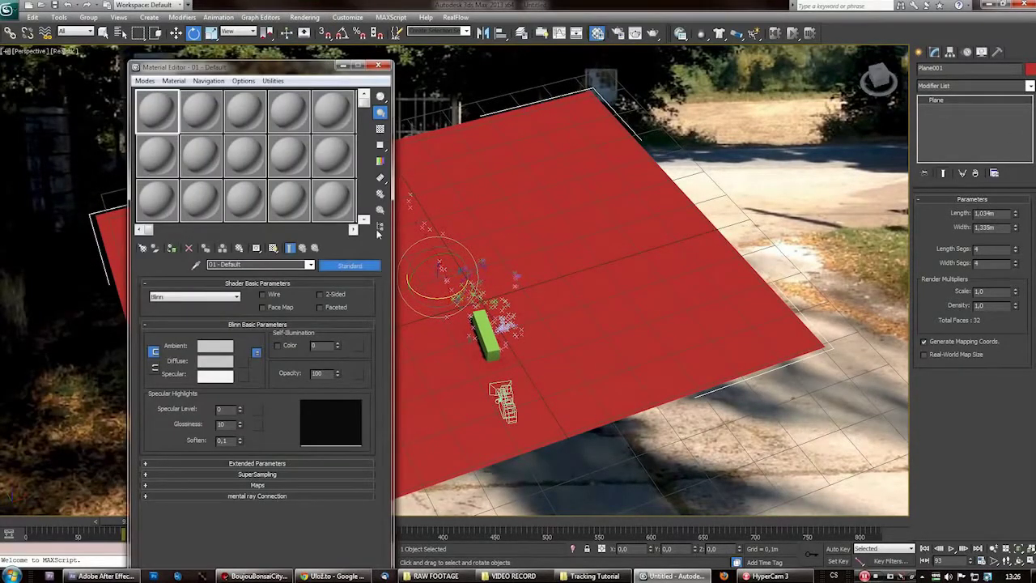
{"action": "left_click", "coordinate": [350, 266]}
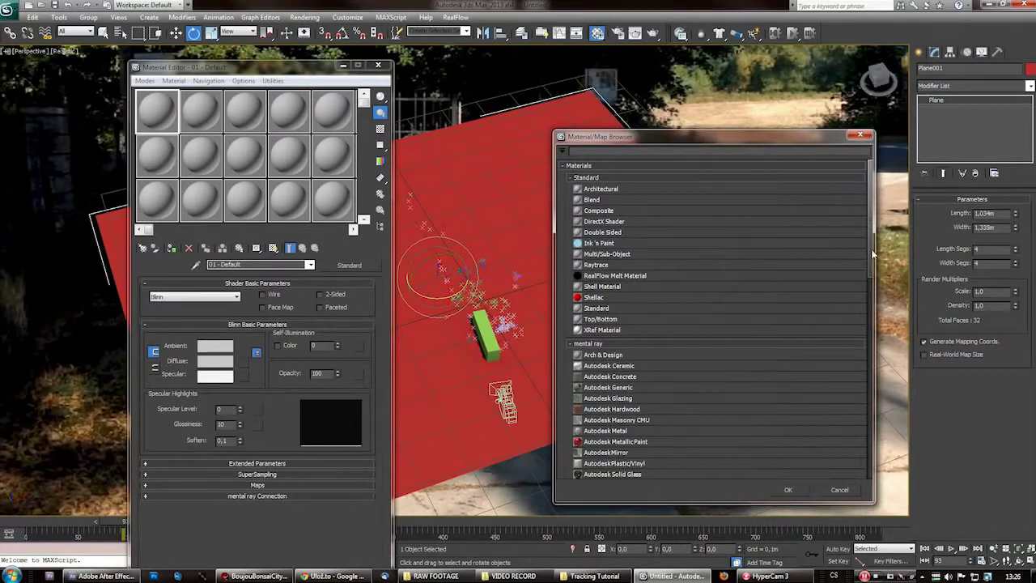
{"action": "left_click_drag", "start_coordinate": [873, 254], "coordinate": [890, 307]}
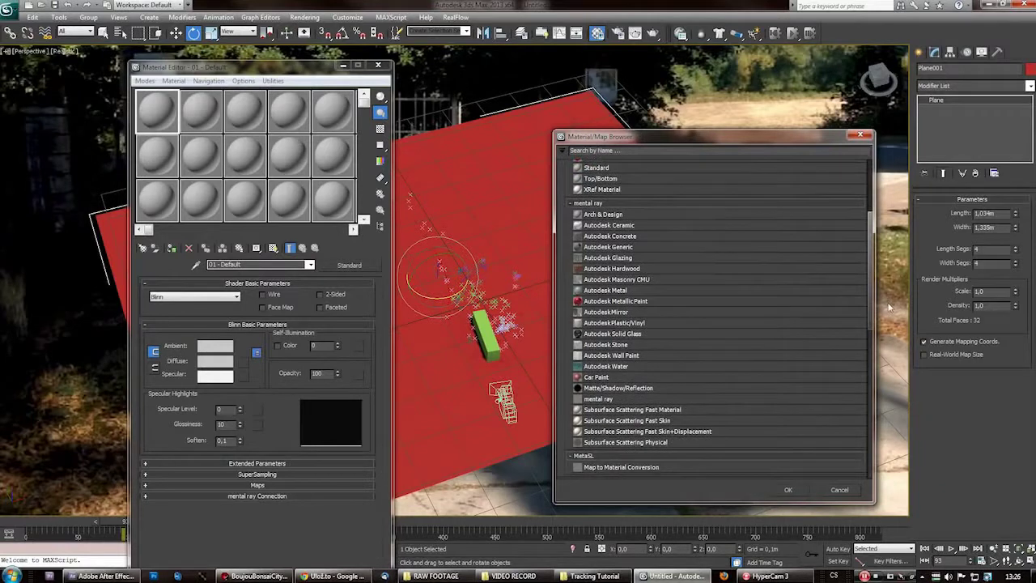
{"action": "double_click", "coordinate": [632, 390]}
{"action": "left_click_drag", "start_coordinate": [148, 121], "coordinate": [690, 261]}
Turn on Visible to Reflection/Refraction in the ground plane's object properties and move the material editor aside
{"action": "right_click", "coordinate": [612, 234]}
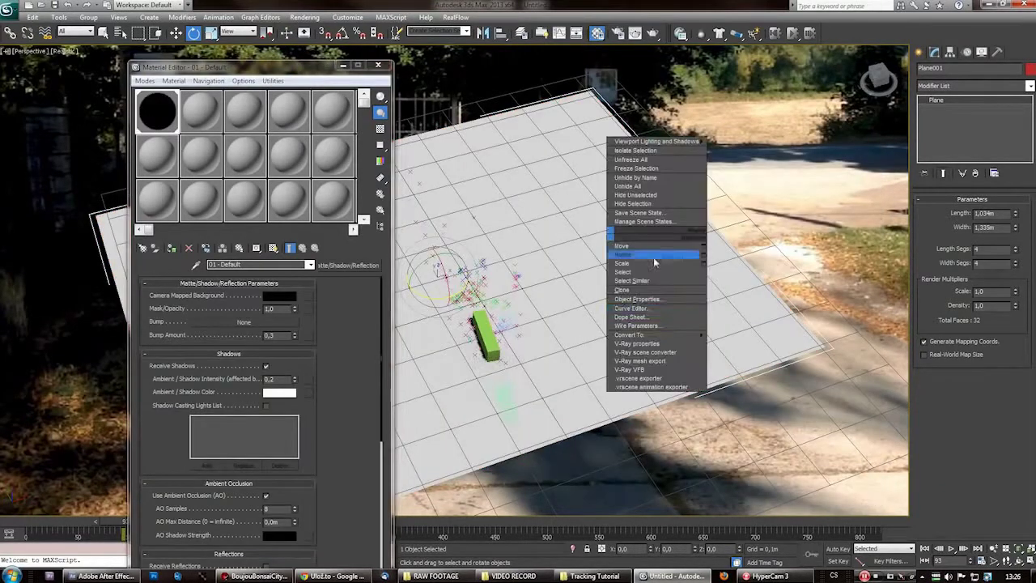
{"action": "left_click", "coordinate": [638, 299]}
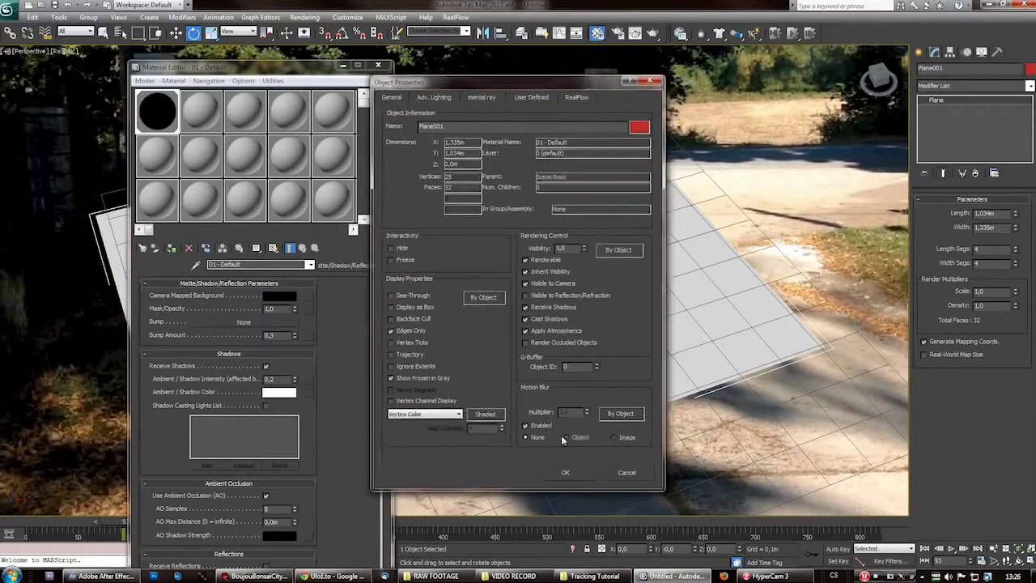
{"action": "left_click", "coordinate": [549, 295]}
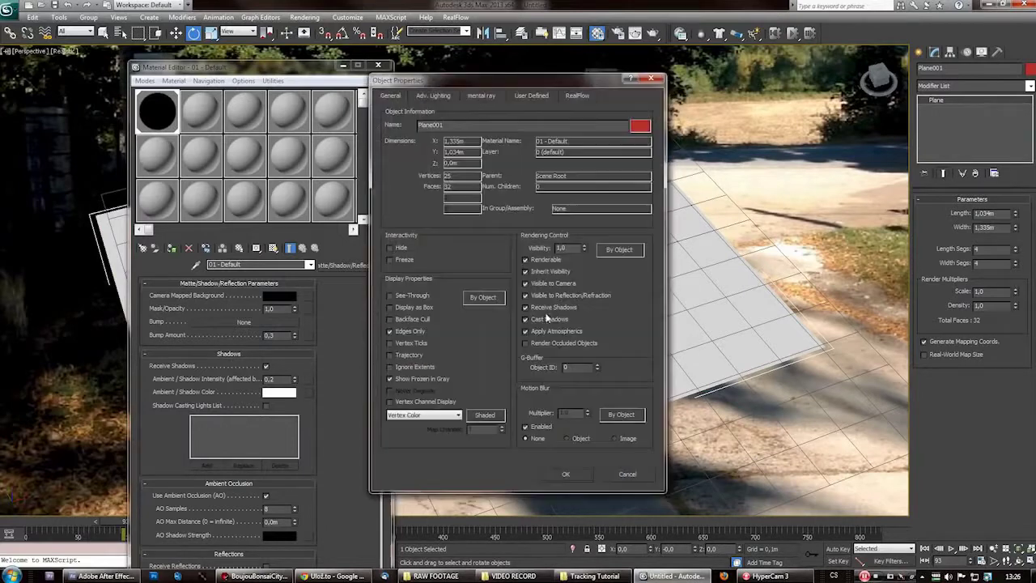
{"action": "left_click", "coordinate": [566, 474]}
{"action": "left_click_drag", "start_coordinate": [288, 73], "coordinate": [150, 63]}
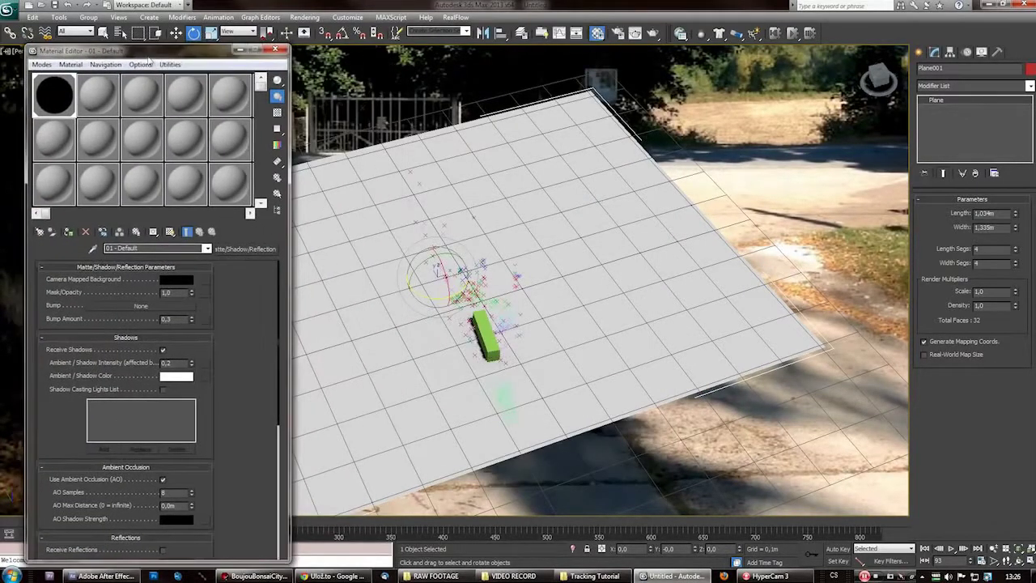
Switch to After Effects and examine the Square BoujouBonsaiCityTWITCH composition between about frames 53 and 222
{"action": "left_click", "coordinate": [101, 576]}
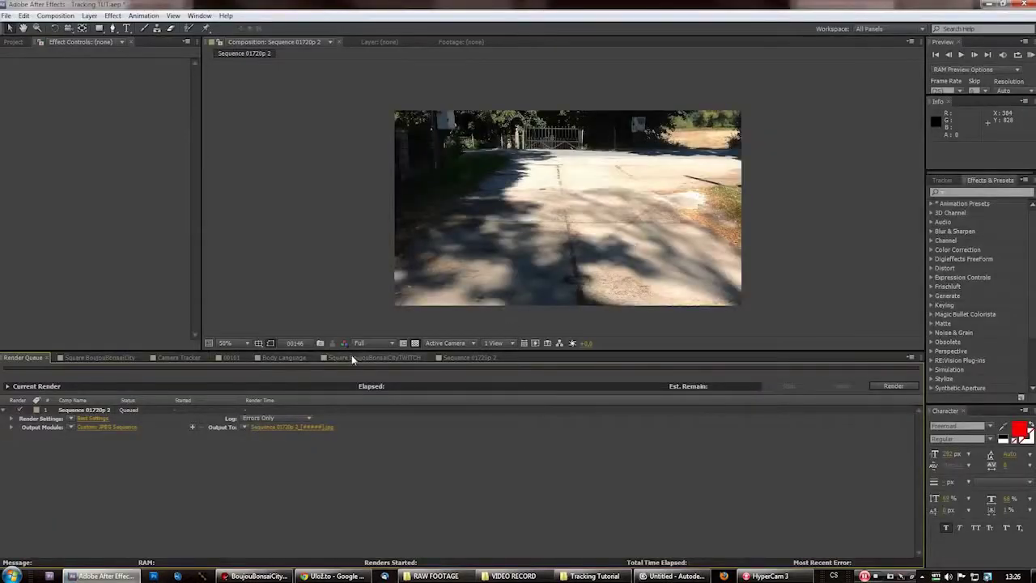
{"action": "left_click", "coordinate": [352, 357]}
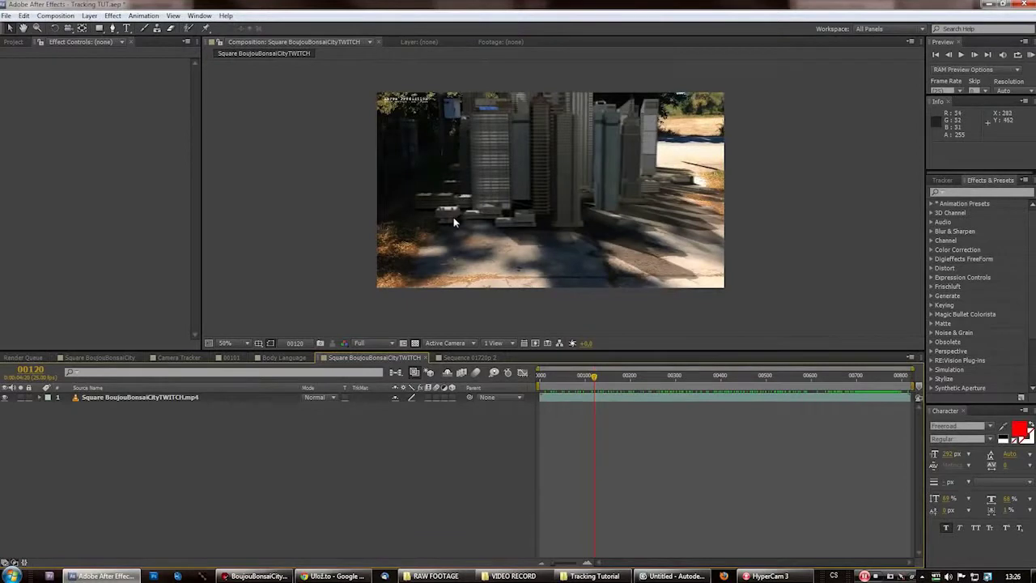
{"action": "left_click", "coordinate": [564, 375]}
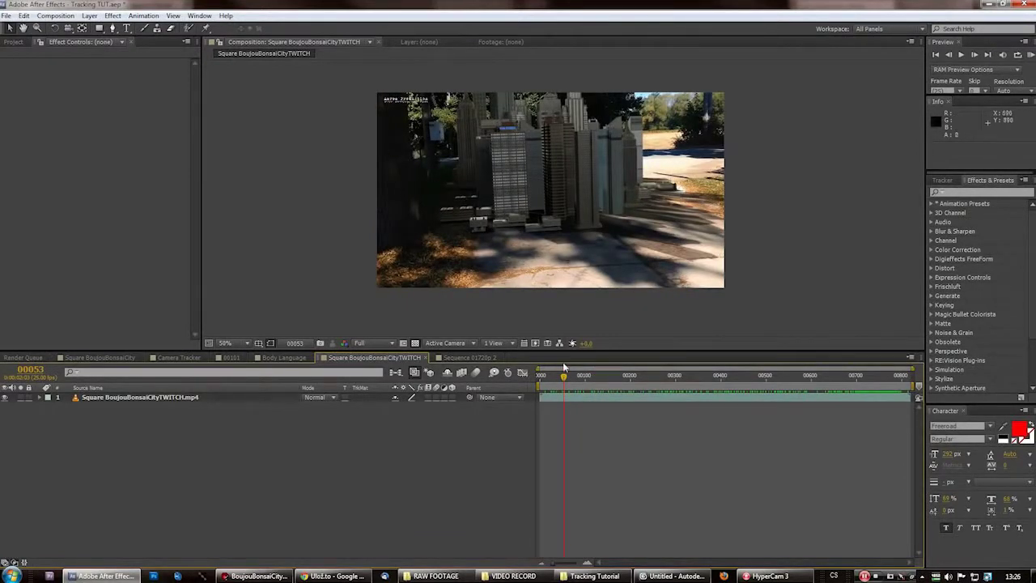
{"action": "left_click_drag", "start_coordinate": [564, 375], "coordinate": [640, 377]}
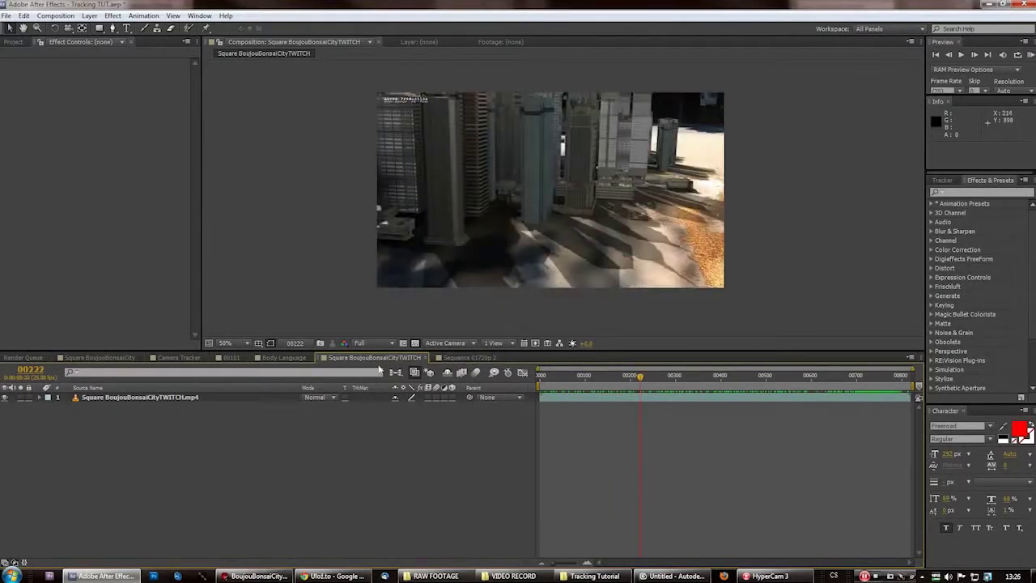
In the Camera Tracker composition, hide the TXT, null and camera layers, show the TrackingTUT render and go to frame 2
{"action": "left_click", "coordinate": [466, 358]}
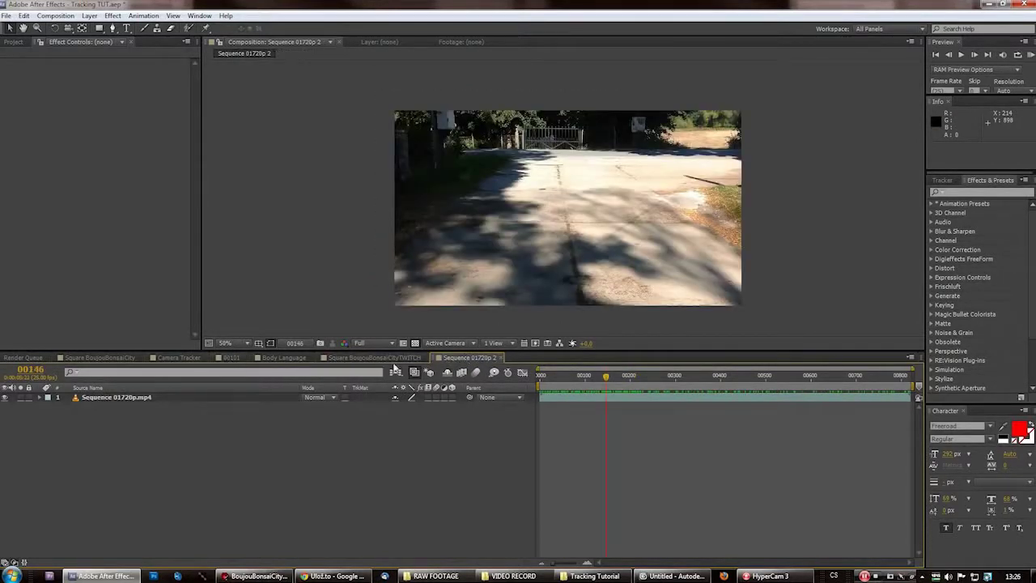
{"action": "left_click", "coordinate": [166, 359]}
{"action": "left_click", "coordinate": [5, 399]}
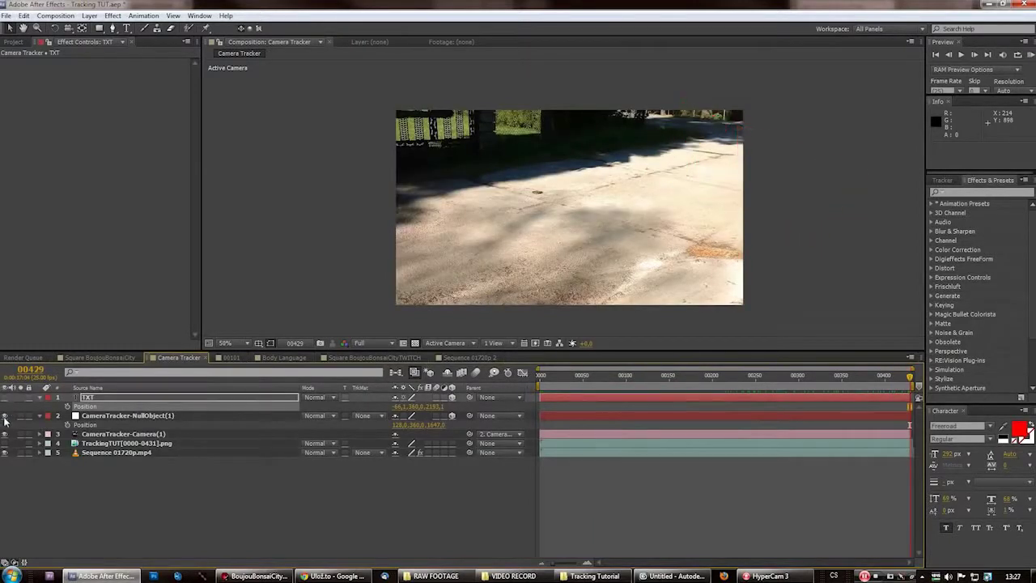
{"action": "left_click", "coordinate": [5, 443]}
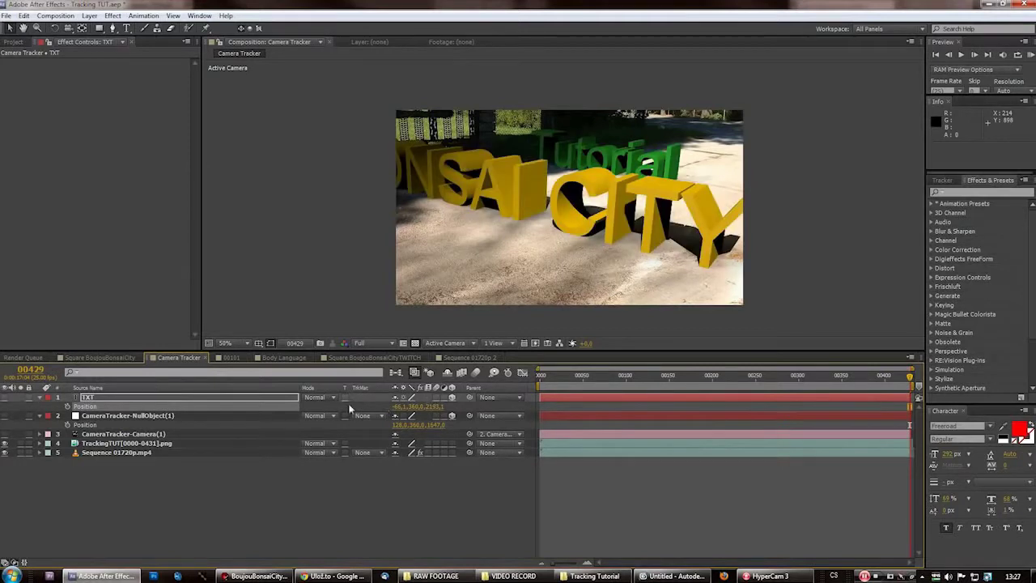
{"action": "left_click_drag", "start_coordinate": [573, 380], "coordinate": [539, 388]}
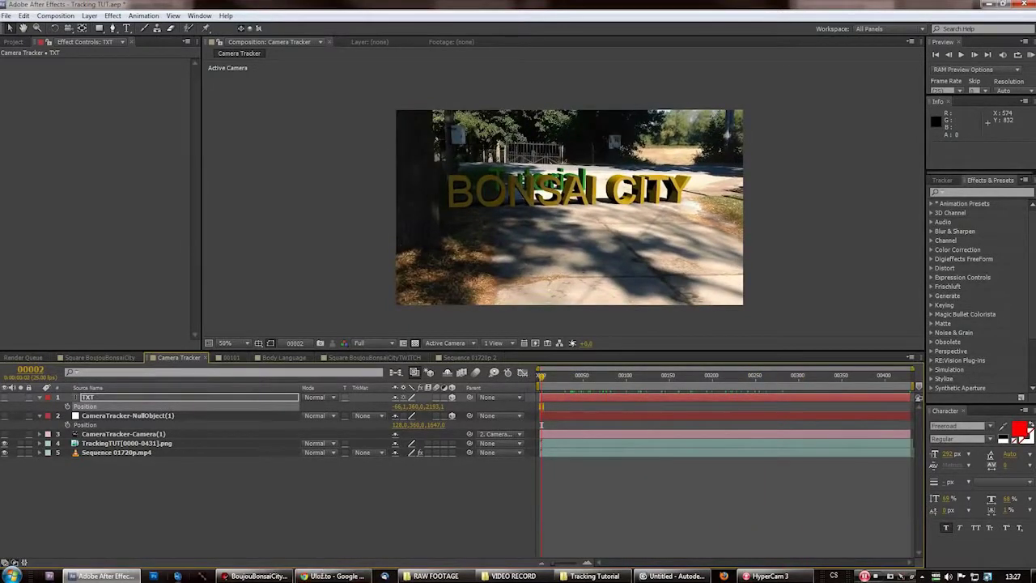
Switch back to 3ds Max, create a standard Free Spot light beside the green box and raise it high above the plane
{"action": "left_click", "coordinate": [688, 576]}
{"action": "left_click", "coordinate": [693, 579]}
{"action": "left_click", "coordinate": [690, 576]}
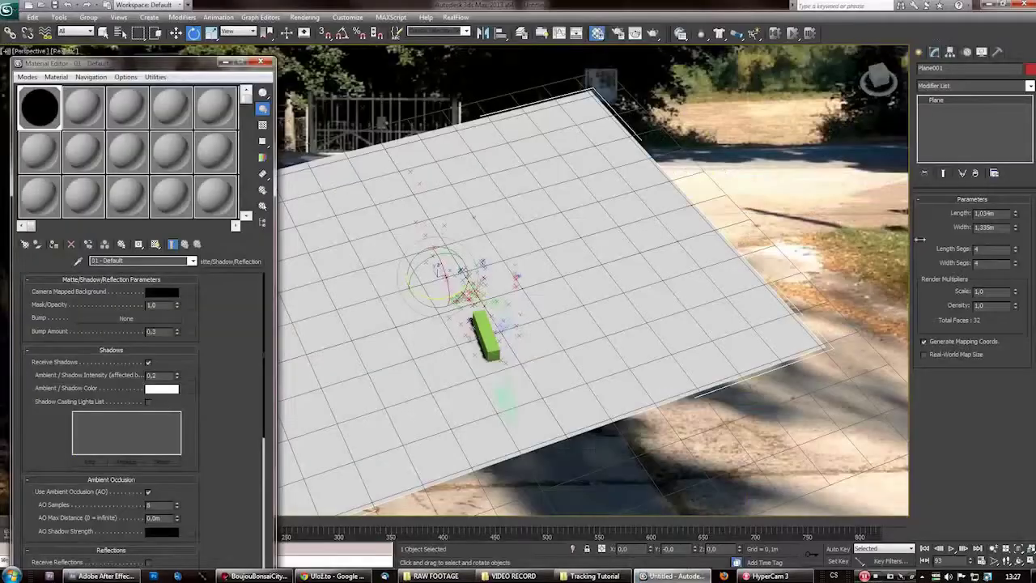
{"action": "left_click", "coordinate": [921, 52]}
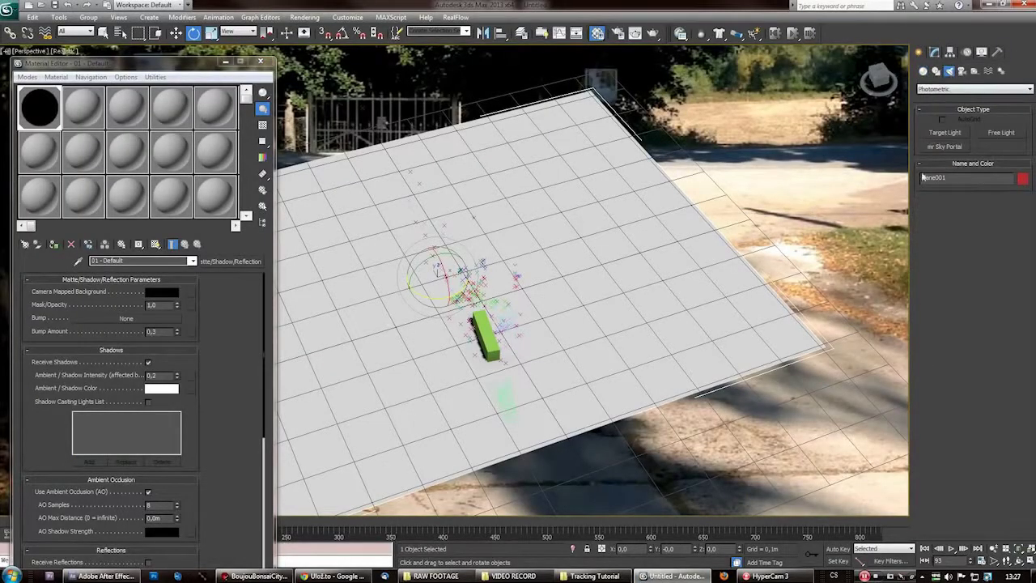
{"action": "left_click", "coordinate": [975, 89]}
{"action": "left_click", "coordinate": [963, 106]}
{"action": "left_click", "coordinate": [1001, 132]}
{"action": "left_click", "coordinate": [540, 348]}
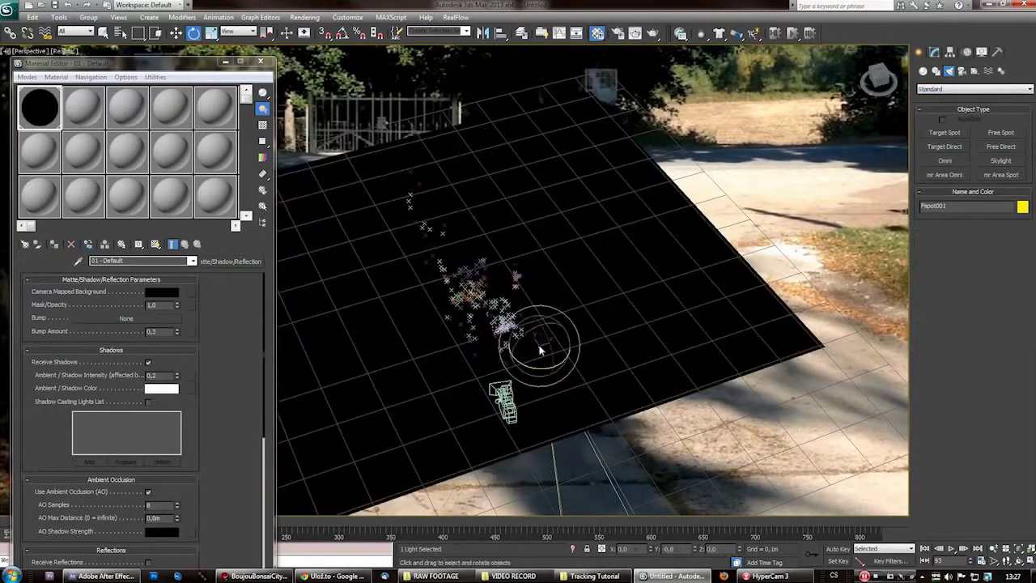
{"action": "key", "text": "w"}
{"action": "left_click_drag", "start_coordinate": [541, 322], "coordinate": [557, 113]}
Rotate the green box to about -102 degrees around its vertical axis
{"action": "left_click", "coordinate": [491, 334]}
{"action": "key", "text": "e"}
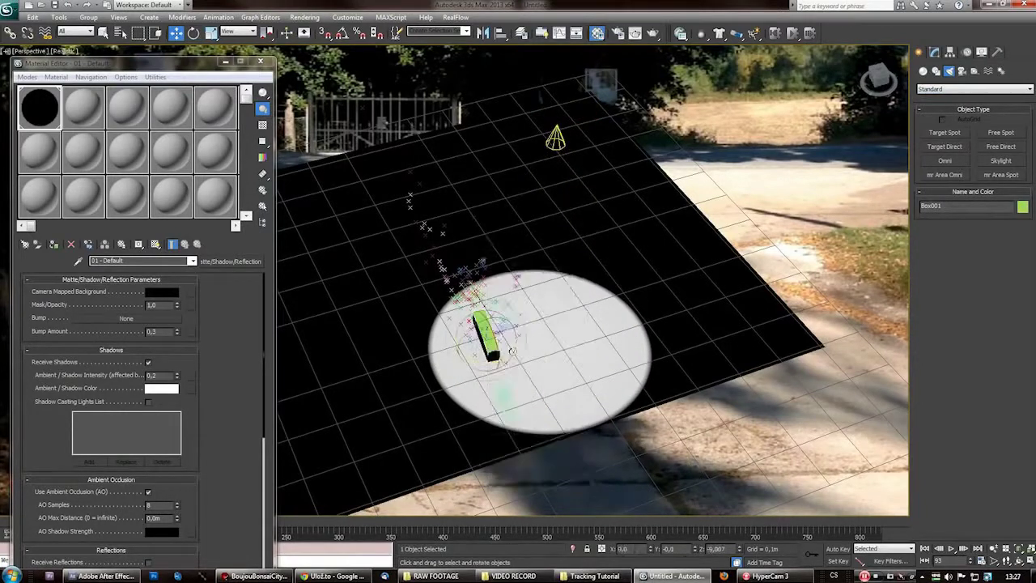
{"action": "left_click_drag", "start_coordinate": [483, 344], "coordinate": [484, 381]}
Examine the rotated box through the Camera_1 view, close the material editor and return to a perspective overview of the scene
{"action": "left_click", "coordinate": [29, 52]}
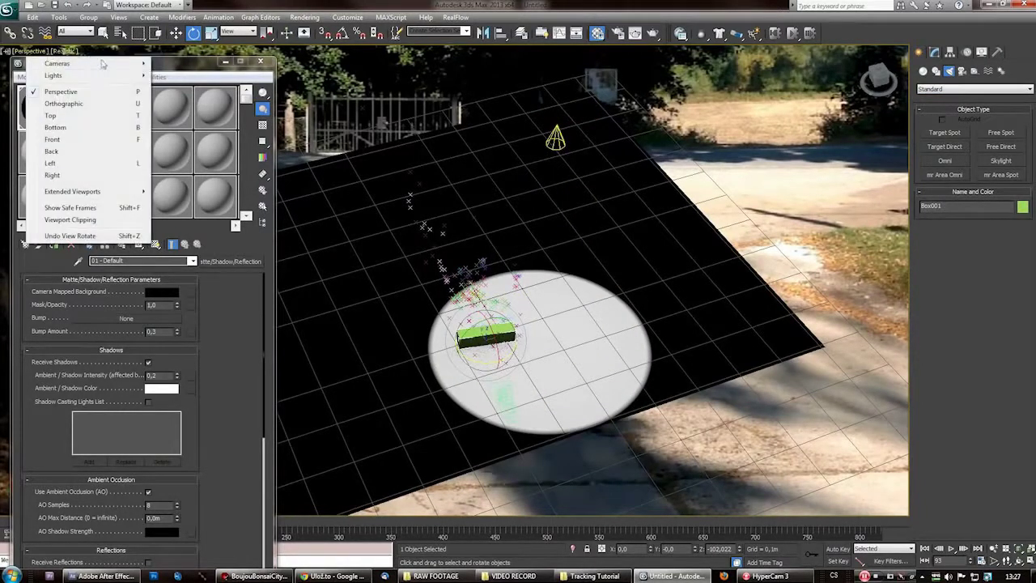
{"action": "mouse_move", "coordinate": [103, 64]}
{"action": "left_click", "coordinate": [188, 64]}
{"action": "key", "text": "m"}
{"action": "key", "text": "p"}
{"action": "scroll", "coordinate": [411, 280], "scroll_direction": "down", "scroll_amount": 10}
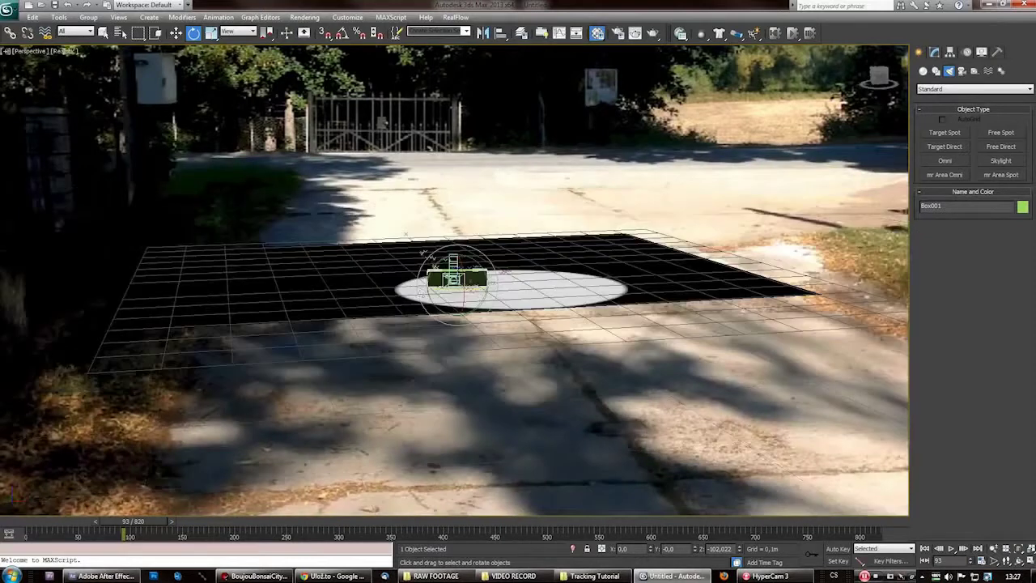
{"action": "middle_click_drag", "start_coordinate": [411, 280], "coordinate": [415, 340], "text": "alt"}
{"action": "left_click", "coordinate": [518, 55]}
{"action": "right_click", "coordinate": [518, 58]}
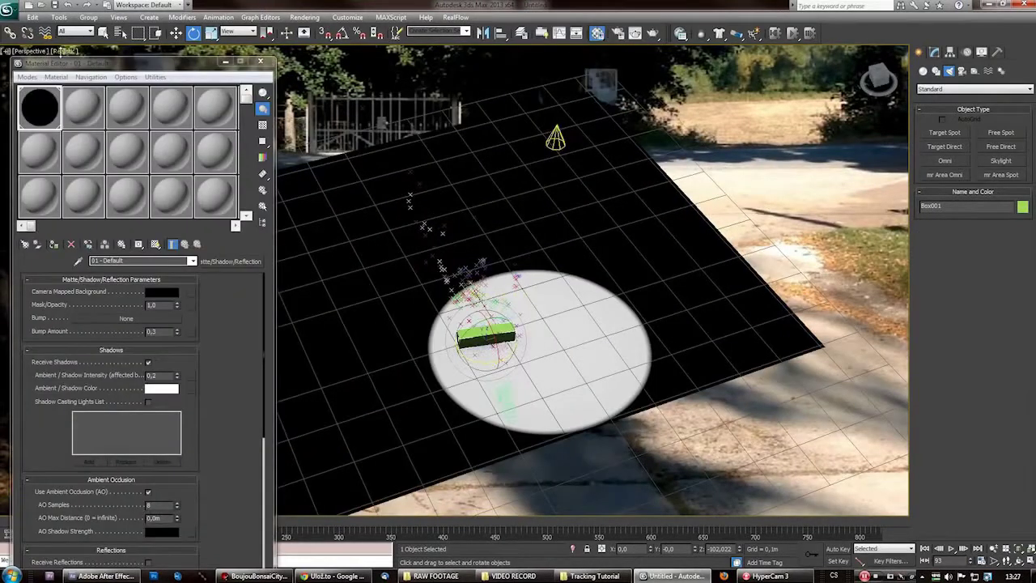
{"action": "left_click", "coordinate": [31, 51]}
{"action": "left_click", "coordinate": [185, 64]}
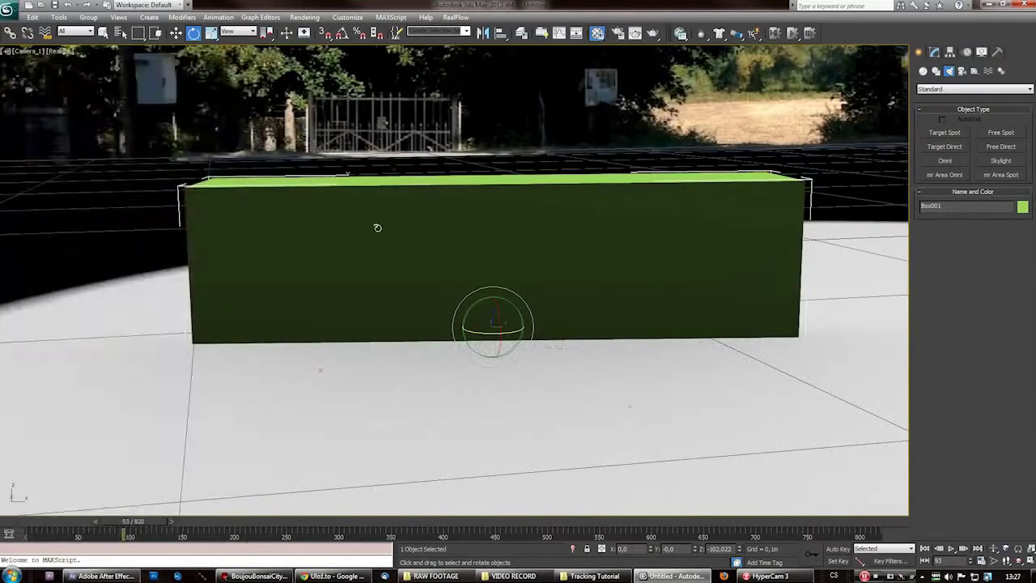
{"action": "left_click_drag", "start_coordinate": [32, 71], "coordinate": [0, 71]}
{"action": "key", "text": "p"}
{"action": "scroll", "coordinate": [413, 282], "scroll_direction": "down", "scroll_amount": 10}
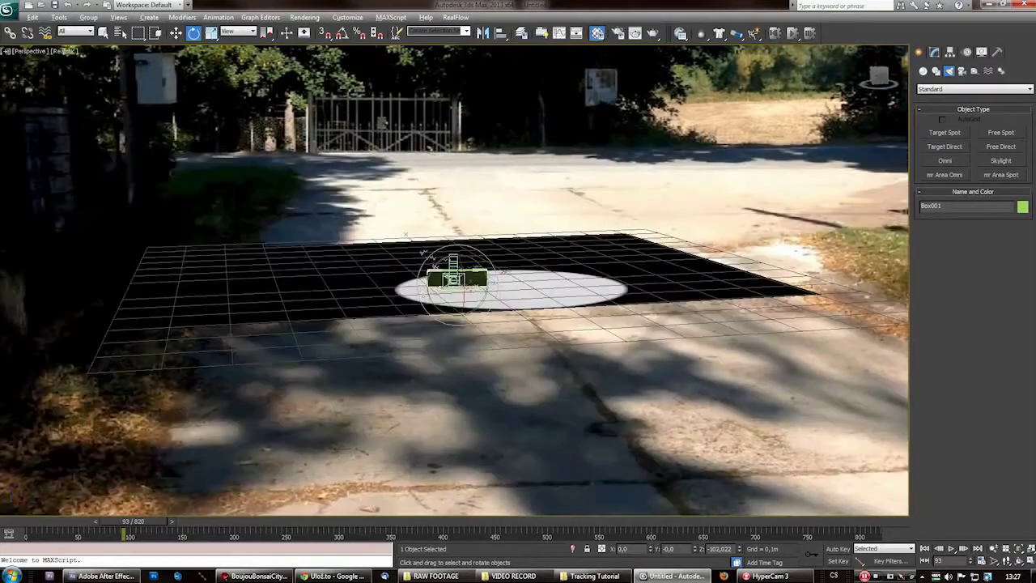
{"action": "middle_click_drag", "start_coordinate": [413, 282], "coordinate": [429, 340], "text": "alt"}
Select the spot light above the plane and adjust its position and tilt so its cone covers the ground beside the box
{"action": "left_click", "coordinate": [519, 55]}
{"action": "right_click", "coordinate": [519, 57]}
{"action": "left_click", "coordinate": [531, 108]}
{"action": "middle_click_drag", "start_coordinate": [526, 111], "coordinate": [507, 132], "text": "alt"}
{"action": "right_click", "coordinate": [519, 65]}
{"action": "left_click", "coordinate": [532, 109]}
{"action": "left_click_drag", "start_coordinate": [510, 115], "coordinate": [582, 133]}
{"action": "left_click", "coordinate": [512, 151]}
{"action": "left_click", "coordinate": [577, 143]}
{"action": "right_click", "coordinate": [590, 146]}
{"action": "left_click", "coordinate": [604, 179]}
{"action": "right_click", "coordinate": [600, 151]}
{"action": "left_click", "coordinate": [611, 167]}
{"action": "left_click", "coordinate": [572, 107]}
{"action": "left_click", "coordinate": [575, 134]}
{"action": "right_click", "coordinate": [588, 128]}
{"action": "left_click", "coordinate": [600, 159]}
{"action": "key", "text": "w"}
{"action": "right_click", "coordinate": [593, 147]}
{"action": "left_click", "coordinate": [605, 178]}
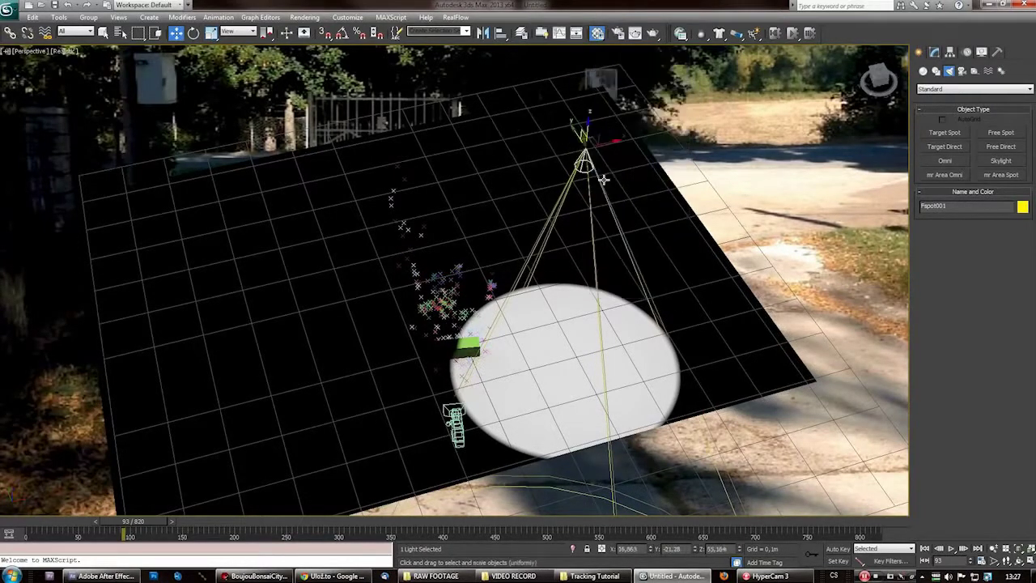
Readjust the spot light's aim and position, placing it at about X 0.169 m, Y -0.252 m, Z 0.552 m
{"action": "right_click", "coordinate": [602, 152]}
{"action": "left_click", "coordinate": [616, 174]}
{"action": "left_click_drag", "start_coordinate": [596, 140], "coordinate": [372, 251]}
{"action": "key", "text": "w"}
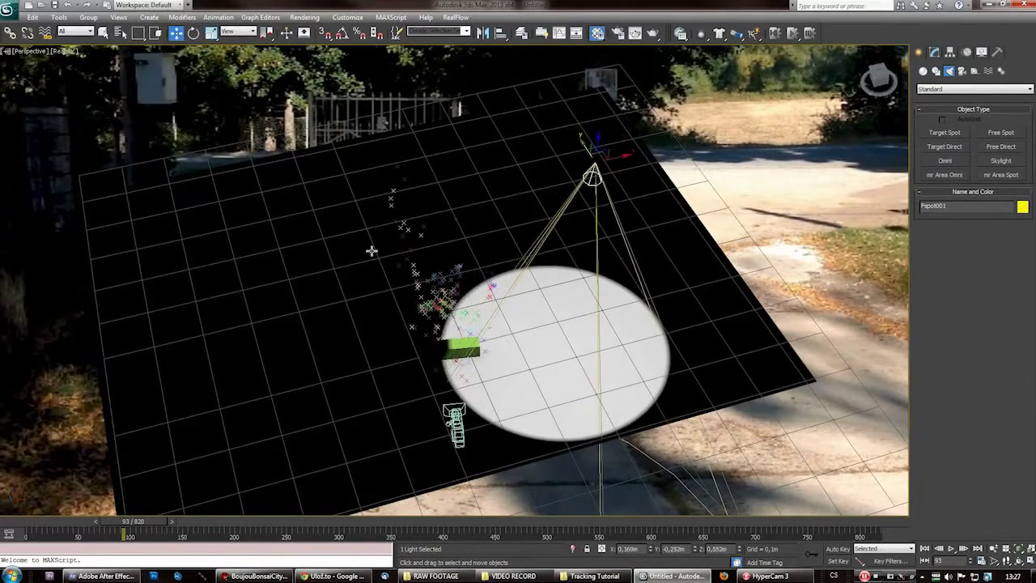
View the lit box through Camera_1 and move the timeline back to frame 0
{"action": "left_click", "coordinate": [31, 53]}
{"action": "mouse_move", "coordinate": [136, 61]}
{"action": "left_click", "coordinate": [177, 64]}
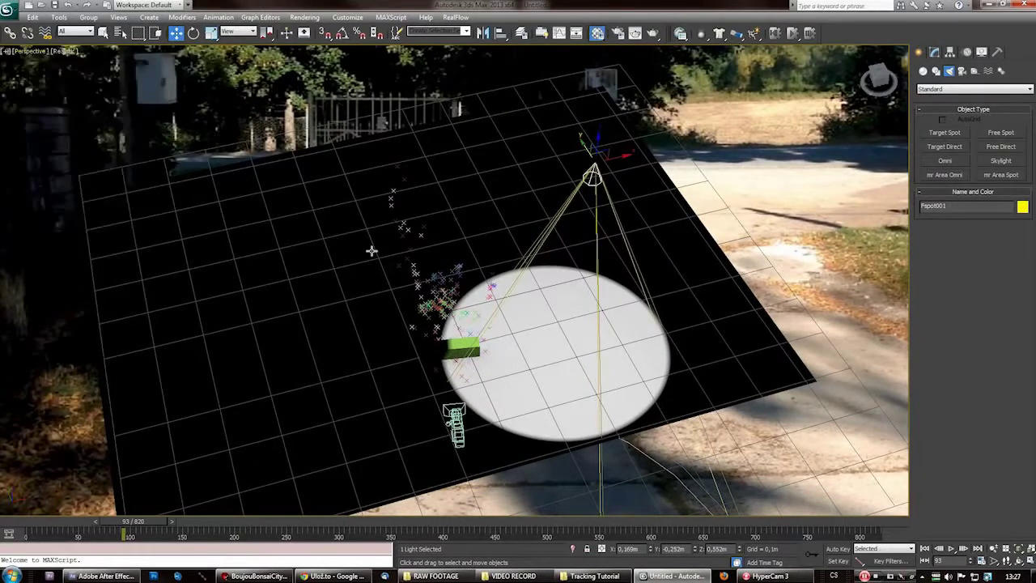
{"action": "left_click", "coordinate": [33, 52]}
{"action": "mouse_move", "coordinate": [70, 72]}
{"action": "left_click", "coordinate": [182, 73]}
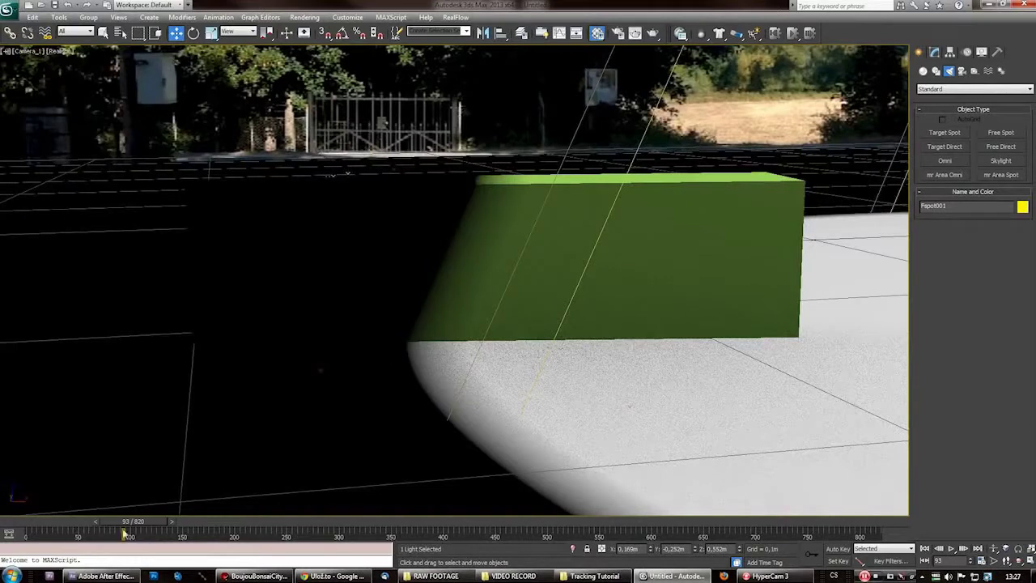
{"action": "left_click_drag", "start_coordinate": [134, 521], "coordinate": [39, 528]}
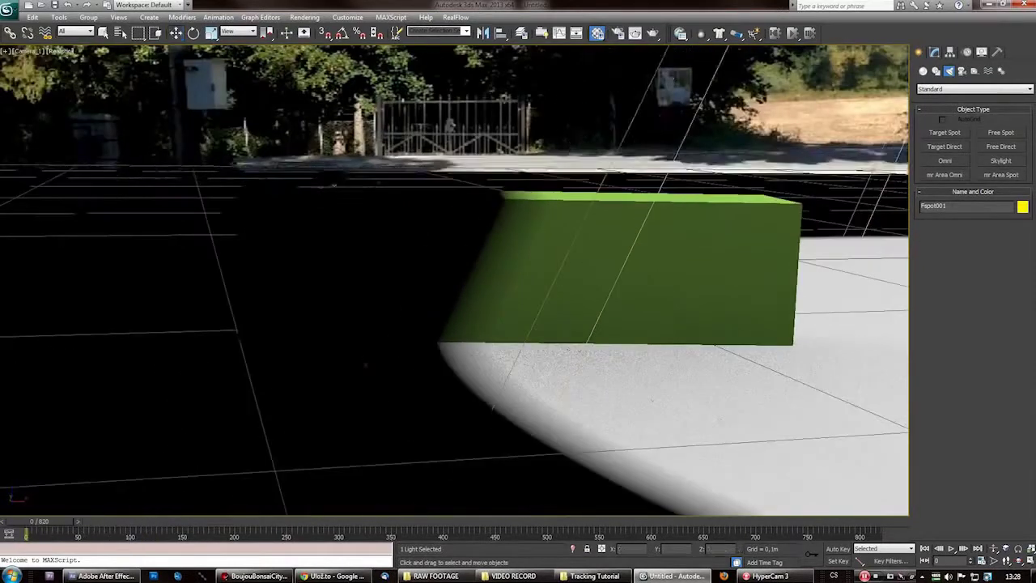
Examine the spot light's general, intensity and attenuation, and spotlight parameters
{"action": "left_click", "coordinate": [935, 53]}
{"action": "left_click", "coordinate": [976, 320]}
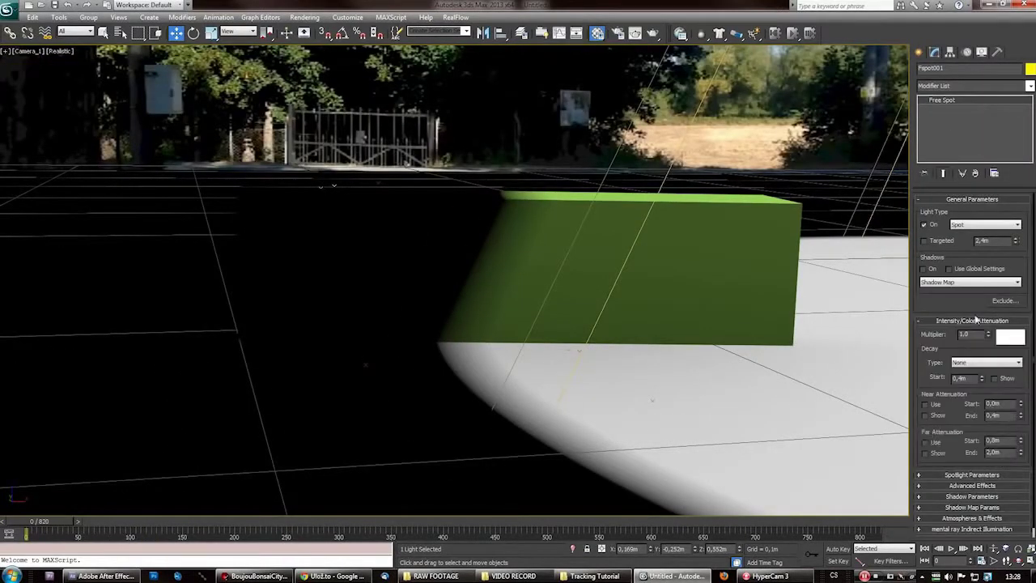
{"action": "left_click", "coordinate": [970, 321]}
{"action": "left_click", "coordinate": [974, 322]}
{"action": "left_click", "coordinate": [981, 476]}
{"action": "mouse_move", "coordinate": [1018, 480]}
{"action": "left_mouse_down"}
{"action": "mouse_move", "coordinate": [1030, 468]}
{"action": "mouse_move", "coordinate": [1030, 486]}
{"action": "left_mouse_up"}
{"action": "key", "text": "ctrl+z"}
{"action": "mouse_move", "coordinate": [1033, 525]}
{"action": "left_mouse_down"}
{"action": "mouse_move", "coordinate": [972, 470]}
{"action": "mouse_move", "coordinate": [1025, 503]}
{"action": "mouse_move", "coordinate": [1033, 528]}
{"action": "left_mouse_up"}
{"action": "left_click_drag", "start_coordinate": [1031, 484], "coordinate": [1031, 485]}
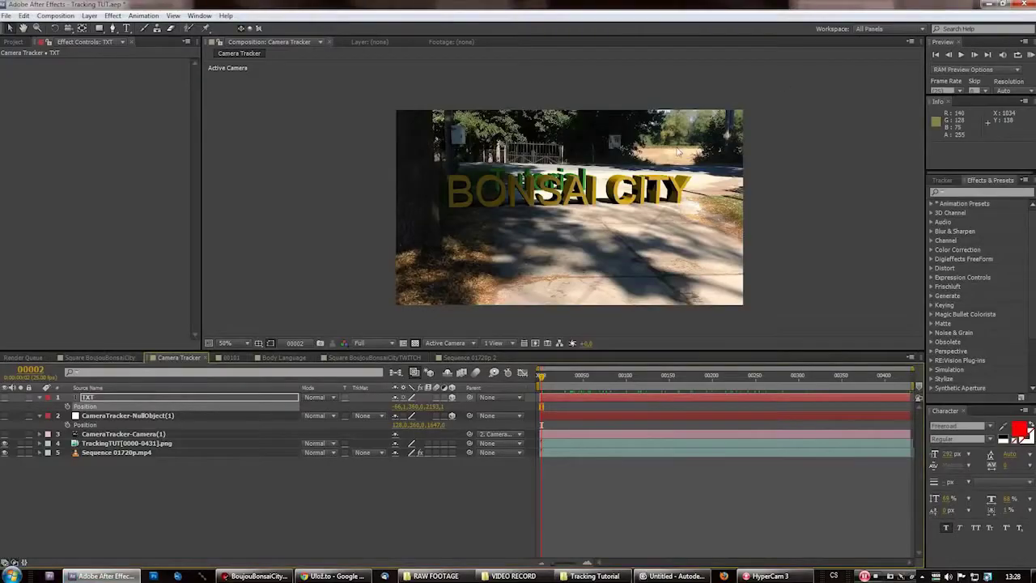
Switch to After Effects and review the Camera Tracker and Body Language compositions by scrubbing and playing their footage
{"action": "left_click_drag", "start_coordinate": [542, 377], "coordinate": [616, 407]}
{"action": "left_click_drag", "start_coordinate": [705, 378], "coordinate": [819, 397]}
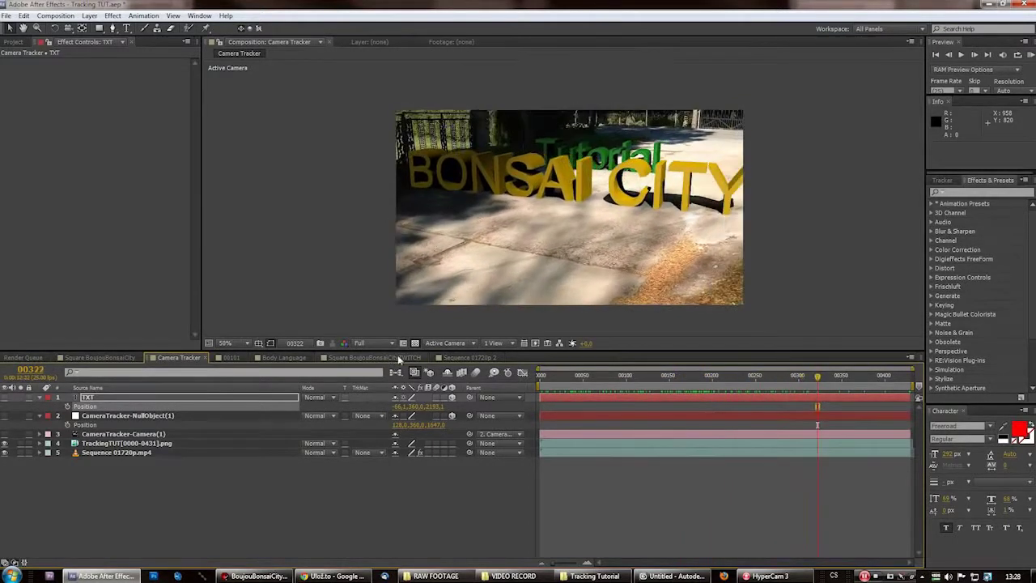
{"action": "left_click", "coordinate": [279, 358]}
{"action": "left_click_drag", "start_coordinate": [578, 381], "coordinate": [663, 387]}
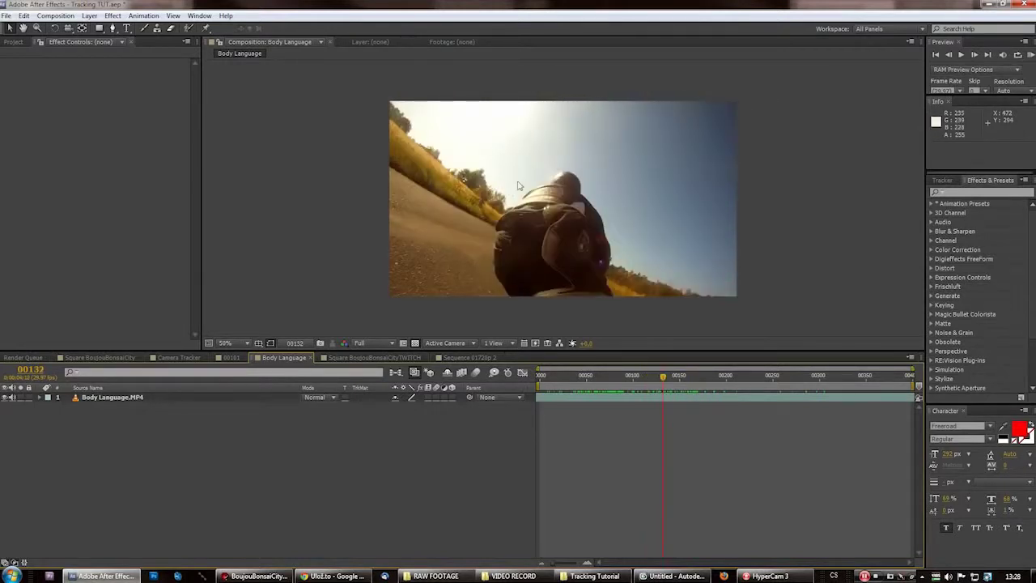
{"action": "left_click", "coordinate": [599, 376]}
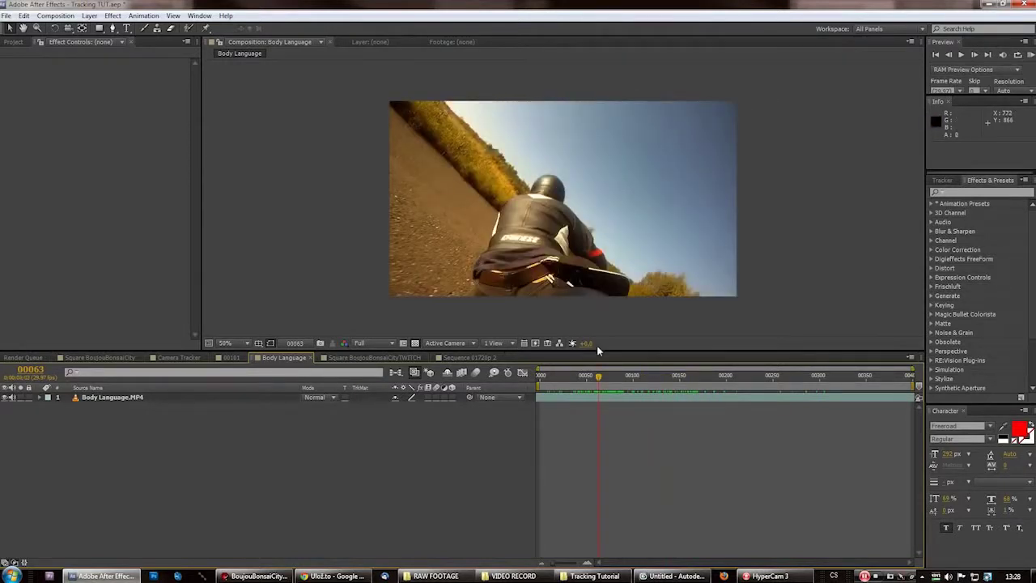
{"action": "left_click_drag", "start_coordinate": [548, 377], "coordinate": [576, 409]}
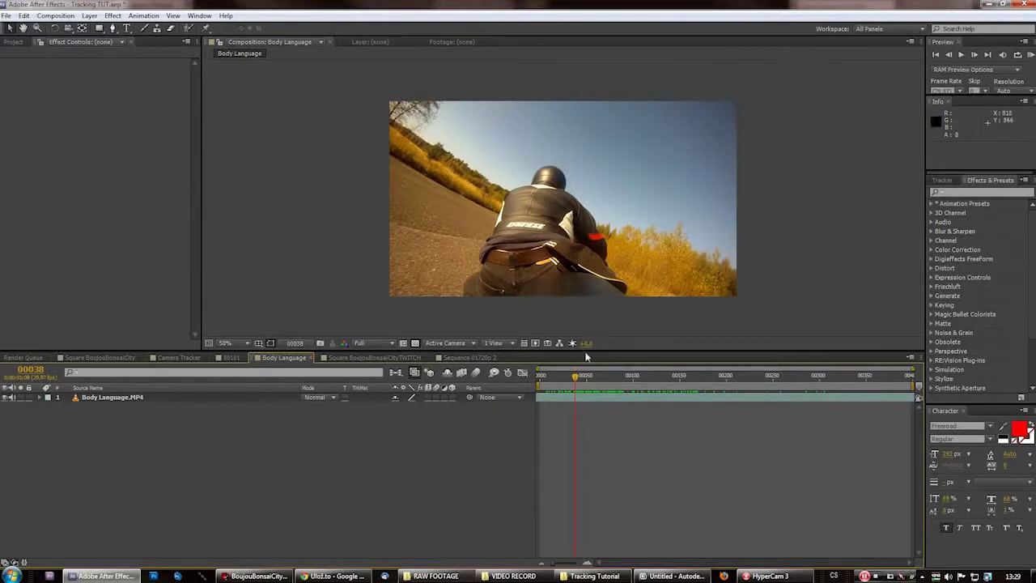
{"action": "key", "text": "space"}
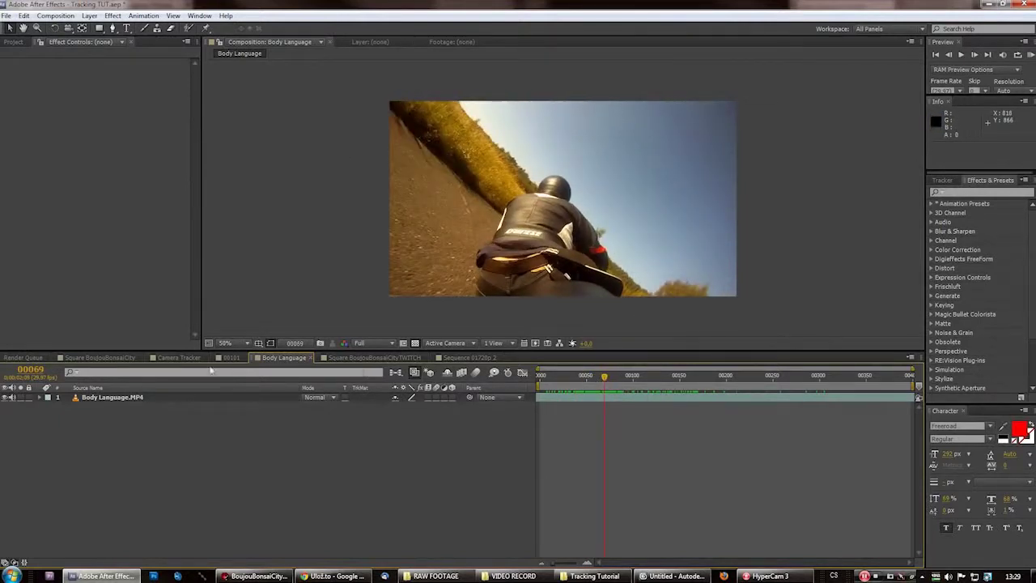
Review the 00101 and Square BoujouBonsaiCityTWITCH footage, then show the Square BoujouBonsaiCity composition
{"action": "left_click", "coordinate": [232, 358]}
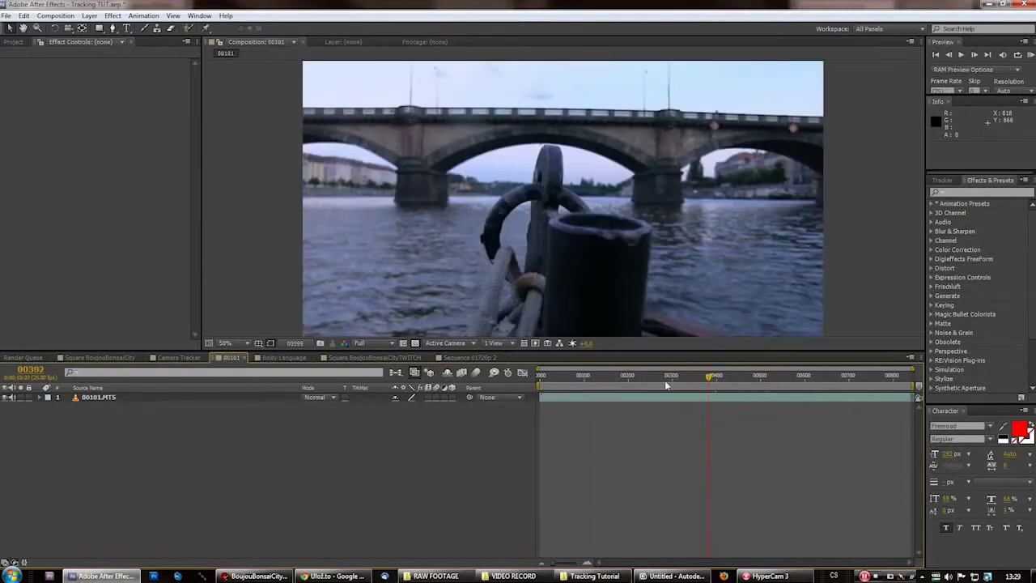
{"action": "left_click_drag", "start_coordinate": [626, 380], "coordinate": [752, 377]}
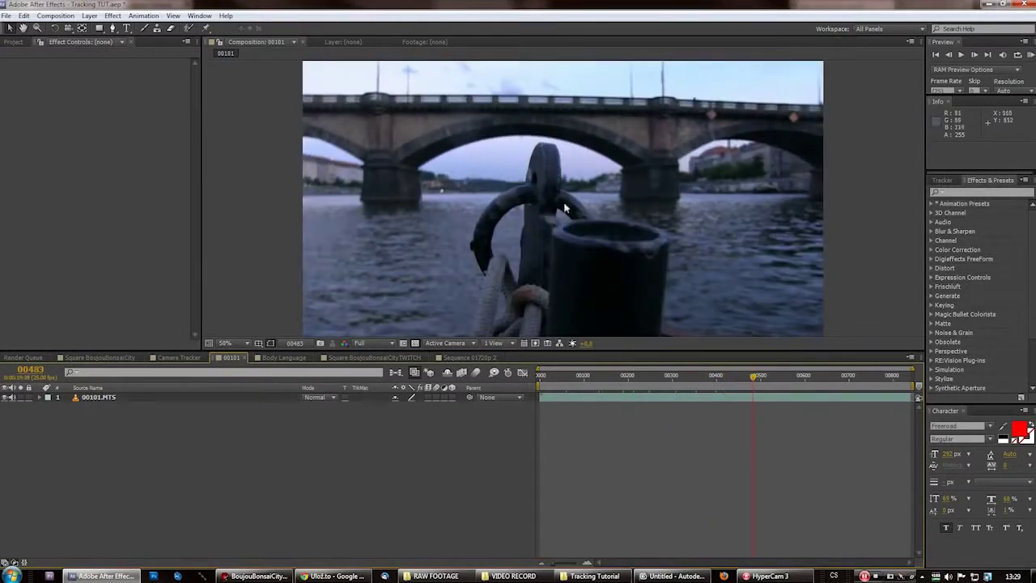
{"action": "left_click_drag", "start_coordinate": [727, 379], "coordinate": [719, 379]}
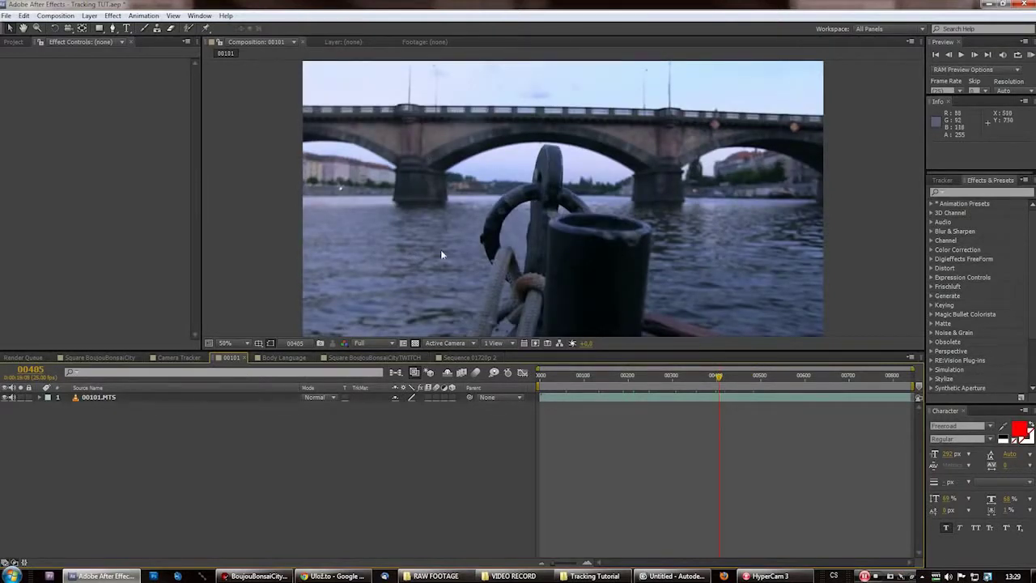
{"action": "left_click", "coordinate": [283, 357]}
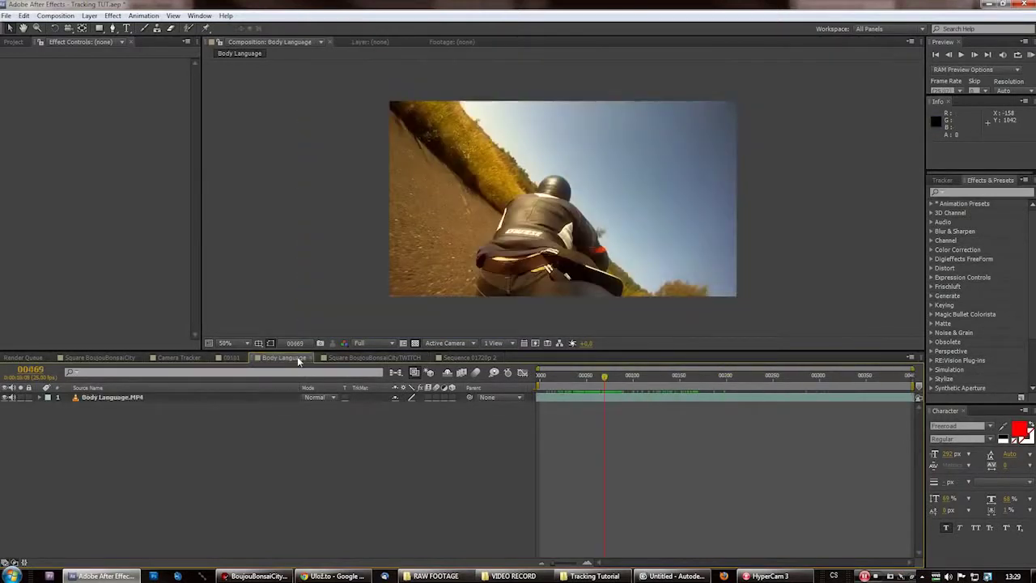
{"action": "left_click", "coordinate": [231, 357]}
{"action": "left_click", "coordinate": [372, 357]}
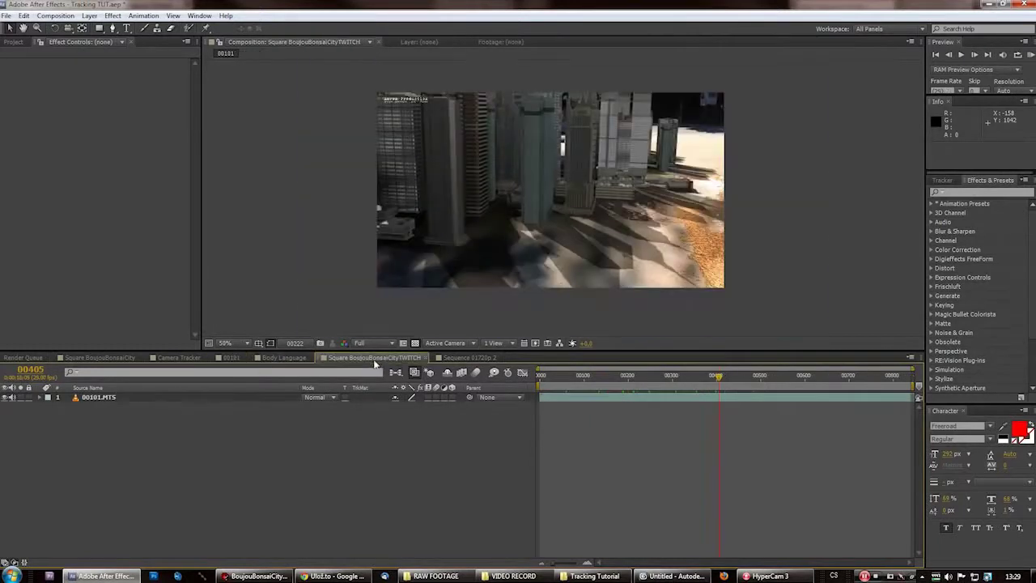
{"action": "left_click", "coordinate": [613, 376]}
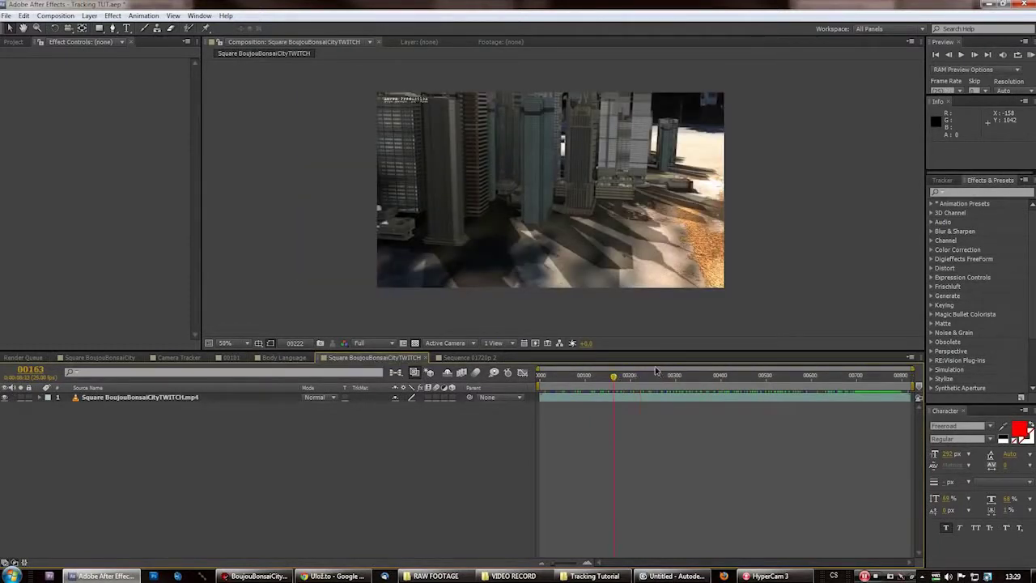
{"action": "left_click_drag", "start_coordinate": [656, 374], "coordinate": [733, 375]}
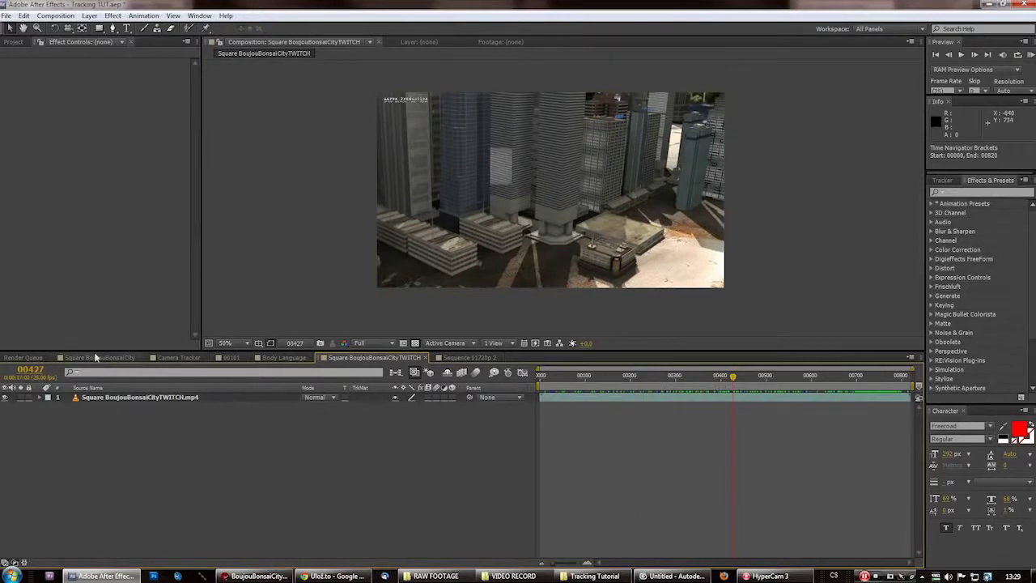
{"action": "left_click", "coordinate": [96, 357]}
Start a new empty project
{"action": "left_click", "coordinate": [5, 16]}
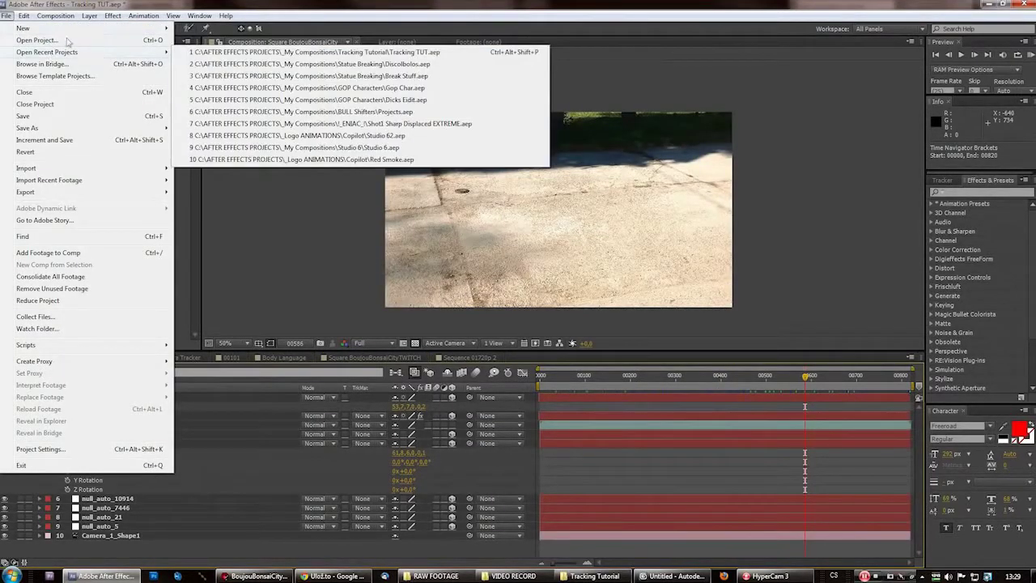
{"action": "mouse_move", "coordinate": [49, 28]}
{"action": "left_click", "coordinate": [207, 29]}
{"action": "left_click", "coordinate": [537, 303]}
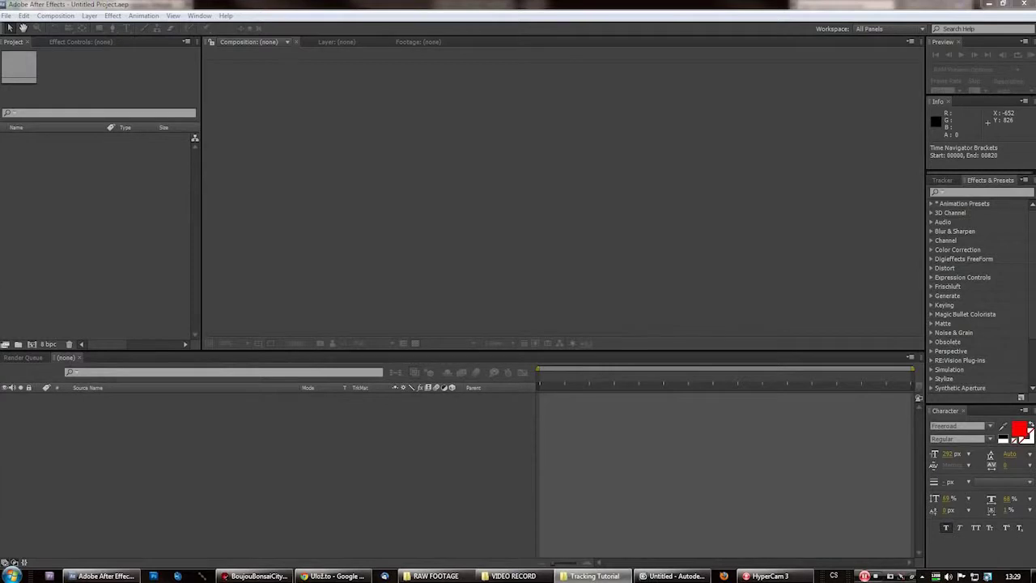
Import the BoujouBonsaiCity tracking data from the Tracking Tutorial folder and open the Square BoujouBonsaiCity composition
{"action": "left_click", "coordinate": [595, 576]}
{"action": "left_click_drag", "start_coordinate": [522, 220], "coordinate": [65, 197]}
{"action": "key", "text": "Return"}
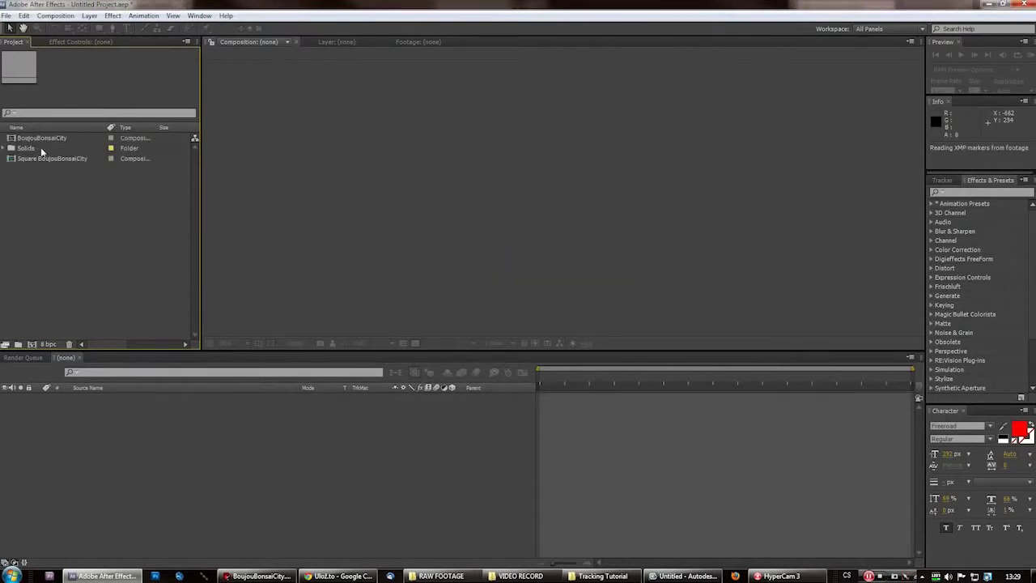
{"action": "double_click", "coordinate": [50, 157]}
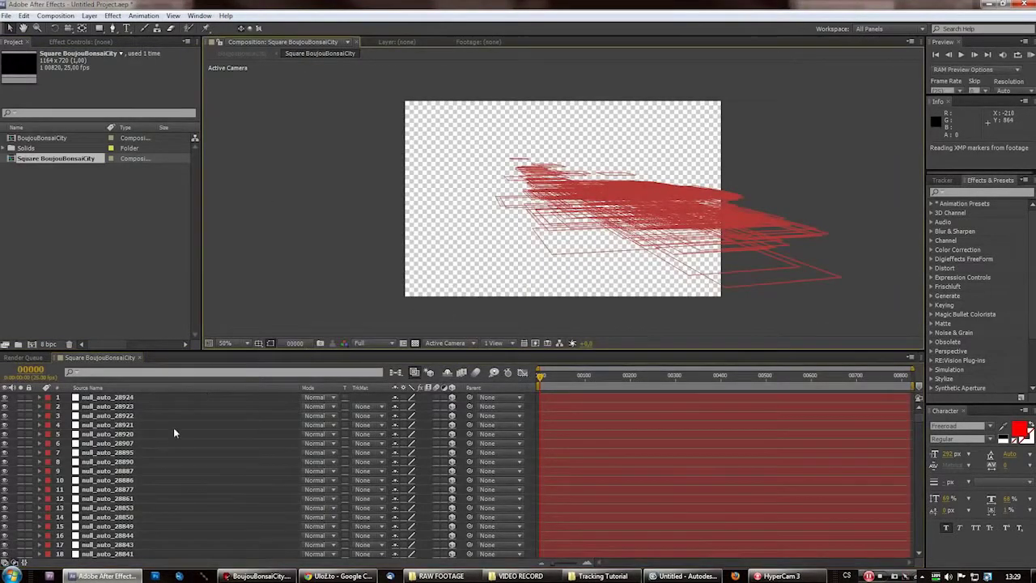
Delete the large block of tracking null layers that starts at null_auto_28849
{"action": "left_click", "coordinate": [113, 527]}
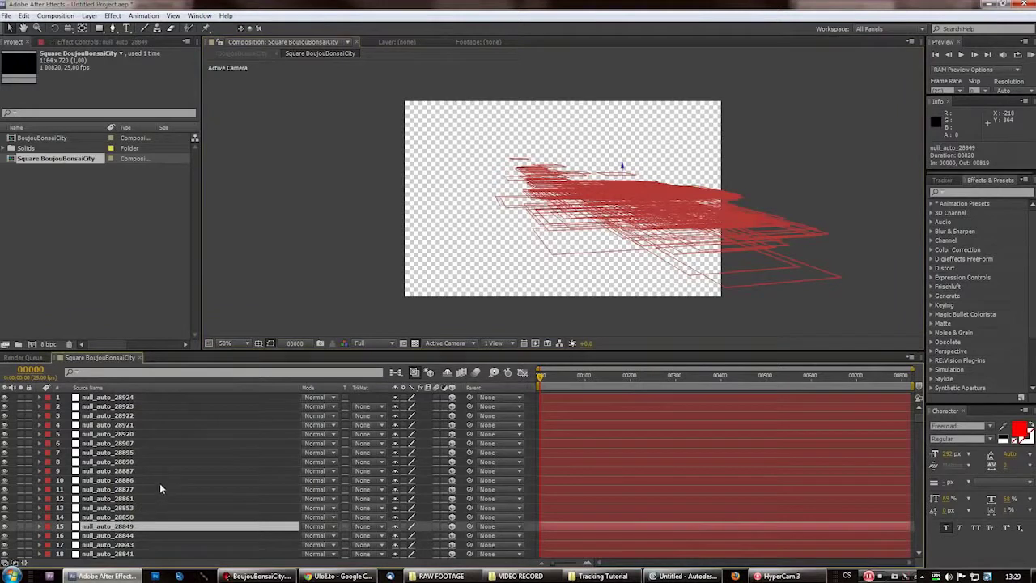
{"action": "left_click_drag", "start_coordinate": [918, 418], "coordinate": [924, 502]}
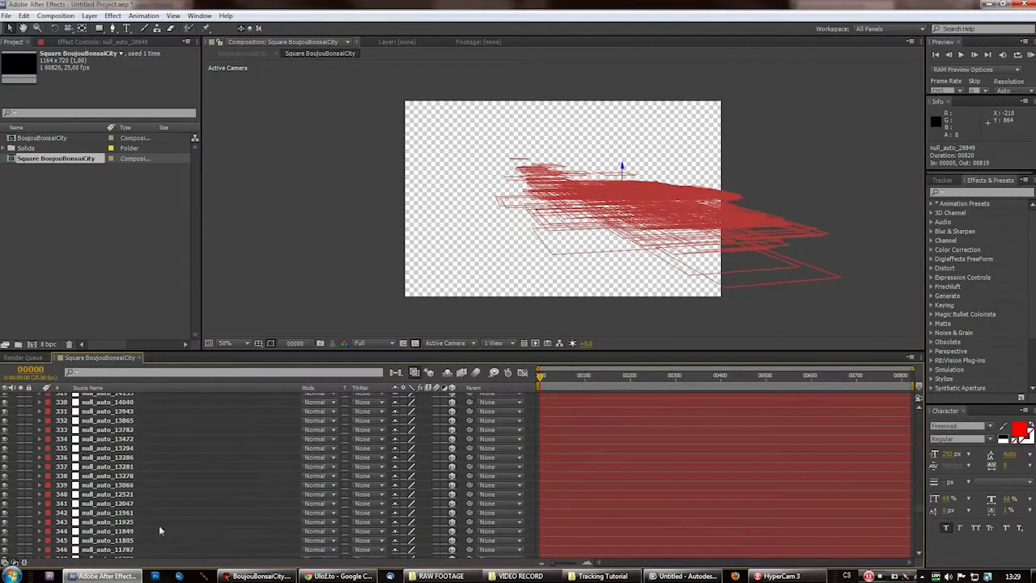
{"action": "left_click", "coordinate": [103, 534], "text": "shift"}
{"action": "key", "text": "Delete"}
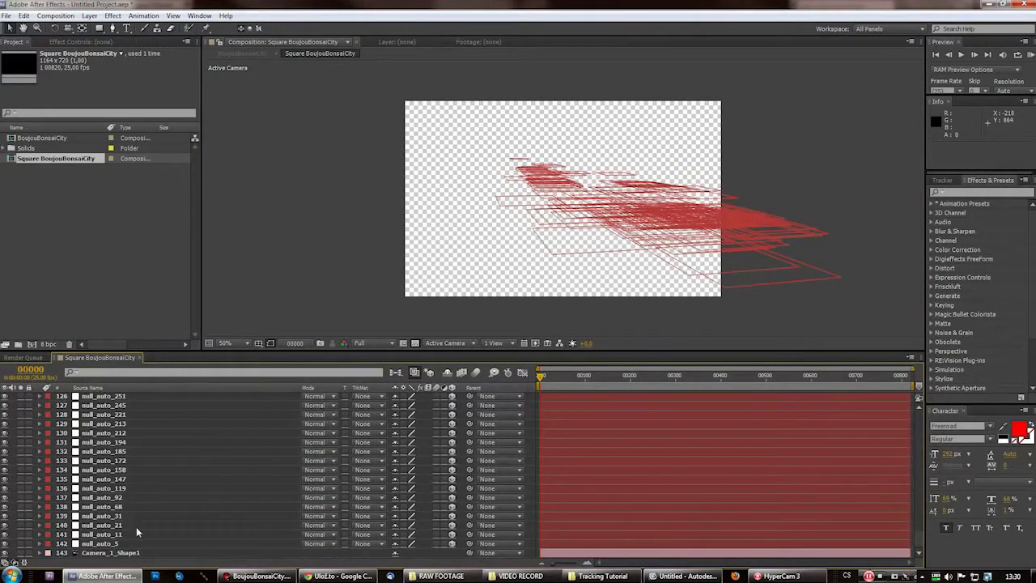
Delete the null layers between null_auto_5174 and null_auto_11, starting from null_auto_21
{"action": "left_click", "coordinate": [114, 525]}
{"action": "scroll", "coordinate": [163, 469], "scroll_direction": "up", "scroll_amount": 9}
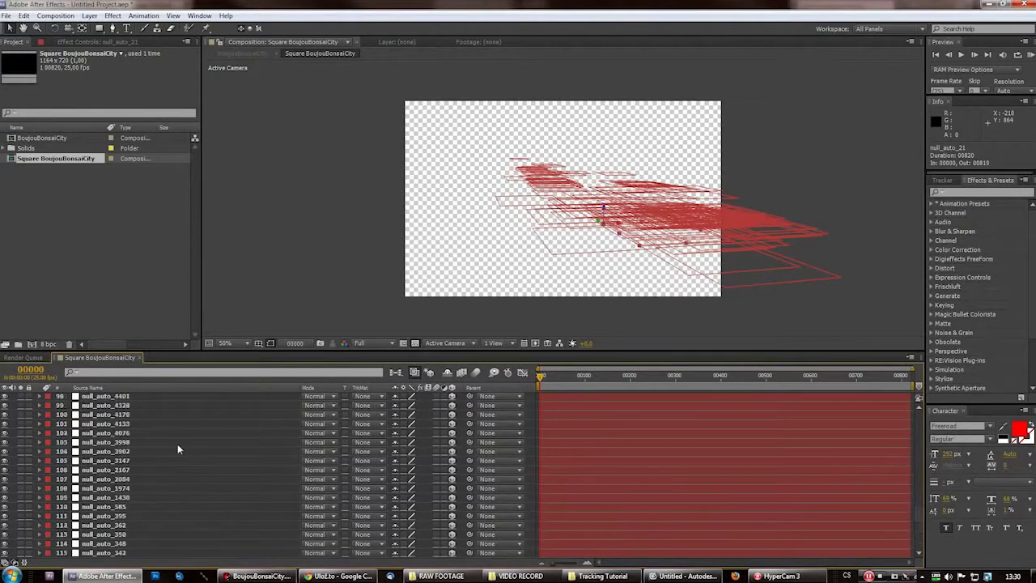
{"action": "scroll", "coordinate": [177, 444], "scroll_direction": "up", "scroll_amount": 4}
{"action": "left_click", "coordinate": [164, 417], "text": "shift"}
{"action": "key", "text": "Delete"}
Delete the null layers between null_auto_8182 and null_auto_5656, including null_auto_5767
{"action": "scroll", "coordinate": [169, 463], "scroll_direction": "up", "scroll_amount": 2}
{"action": "left_click", "coordinate": [105, 535]}
{"action": "scroll", "coordinate": [140, 457], "scroll_direction": "up", "scroll_amount": 4}
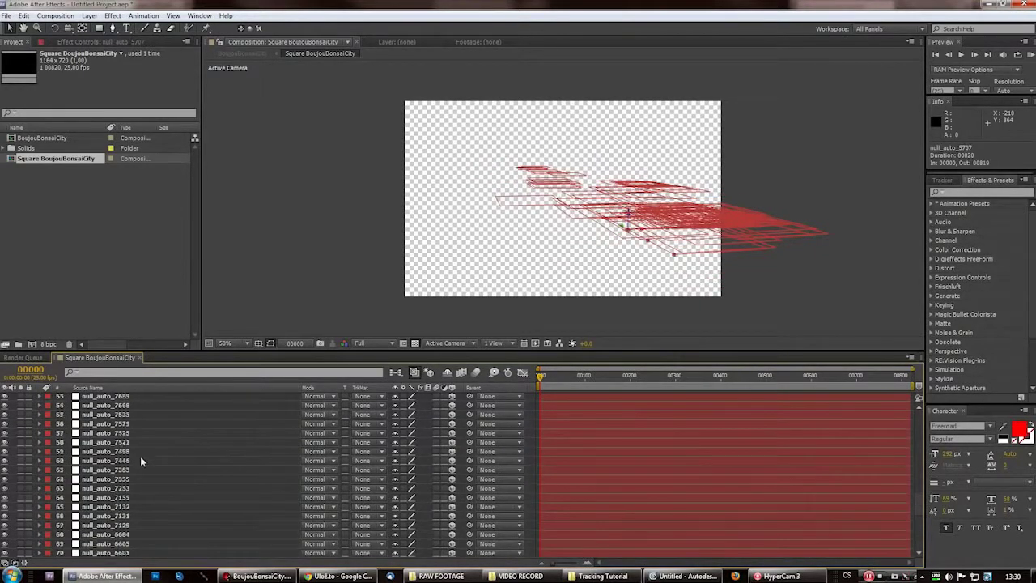
{"action": "scroll", "coordinate": [140, 457], "scroll_direction": "up", "scroll_amount": 3}
{"action": "left_click", "coordinate": [146, 399], "text": "shift"}
{"action": "key", "text": "Delete"}
{"action": "scroll", "coordinate": [155, 474], "scroll_direction": "up", "scroll_amount": 1}
{"action": "left_click", "coordinate": [132, 518]}
{"action": "key", "text": "Delete"}
{"action": "scroll", "coordinate": [155, 471], "scroll_direction": "up", "scroll_amount": 1}
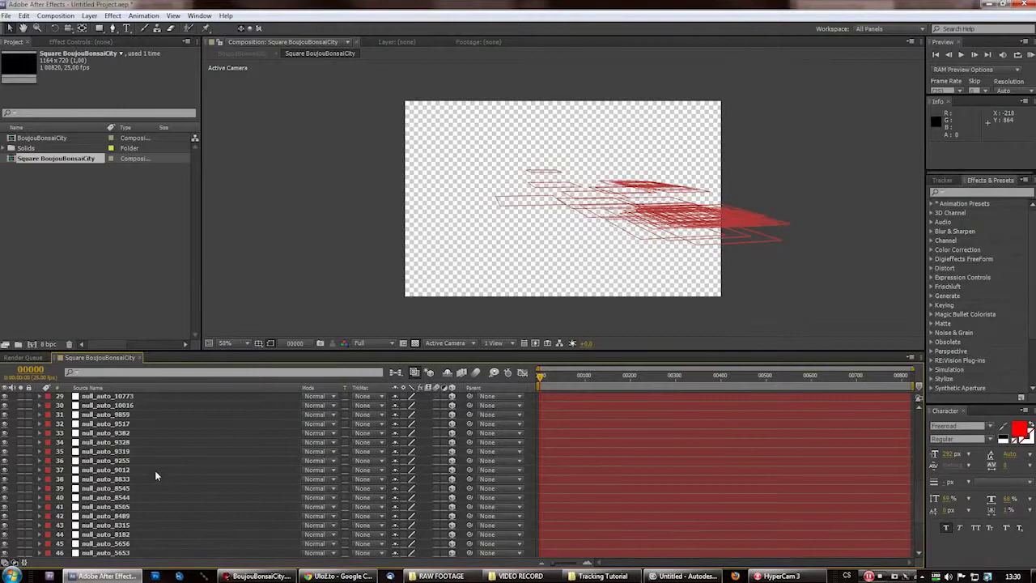
Delete the null layers between null_auto_28907 and null_auto_8315
{"action": "scroll", "coordinate": [154, 472], "scroll_direction": "up", "scroll_amount": 1}
{"action": "left_click", "coordinate": [135, 534]}
{"action": "scroll", "coordinate": [139, 455], "scroll_direction": "up", "scroll_amount": 6}
{"action": "left_click", "coordinate": [131, 399], "text": "shift"}
{"action": "key", "text": "Delete"}
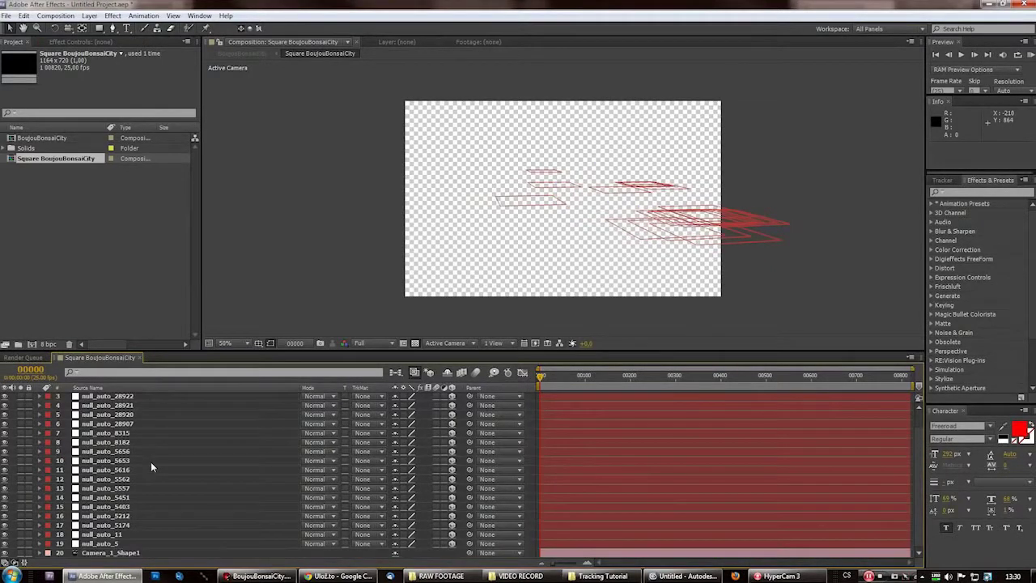
Delete the null layers from null_auto_28922 through null_auto_5557 and briefly preview the remaining nulls' motion
{"action": "scroll", "coordinate": [150, 462], "scroll_direction": "up", "scroll_amount": 1}
{"action": "left_click", "coordinate": [128, 507]}
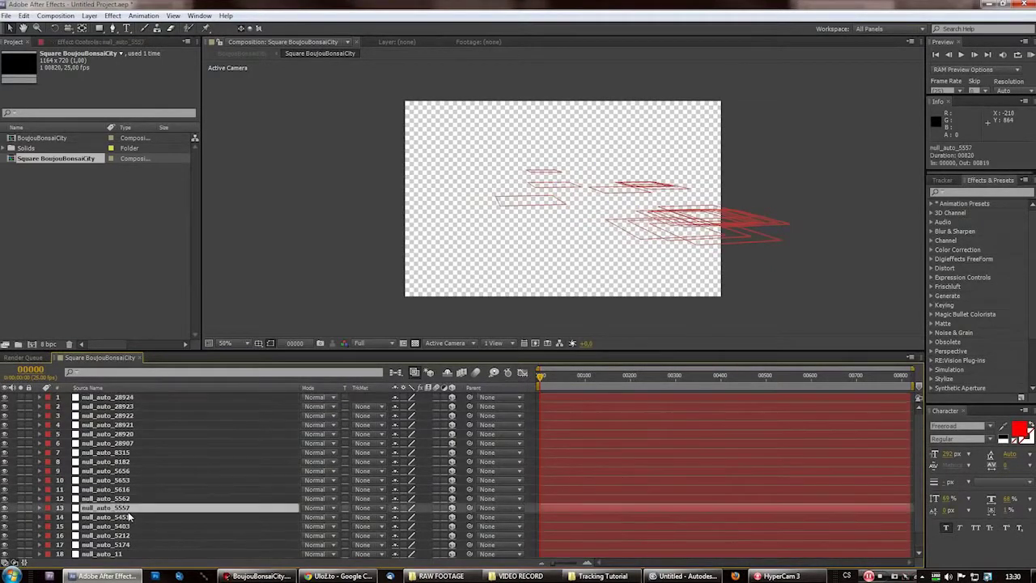
{"action": "left_click", "coordinate": [114, 416], "text": "shift"}
{"action": "key", "text": "Delete"}
{"action": "key", "text": "space"}
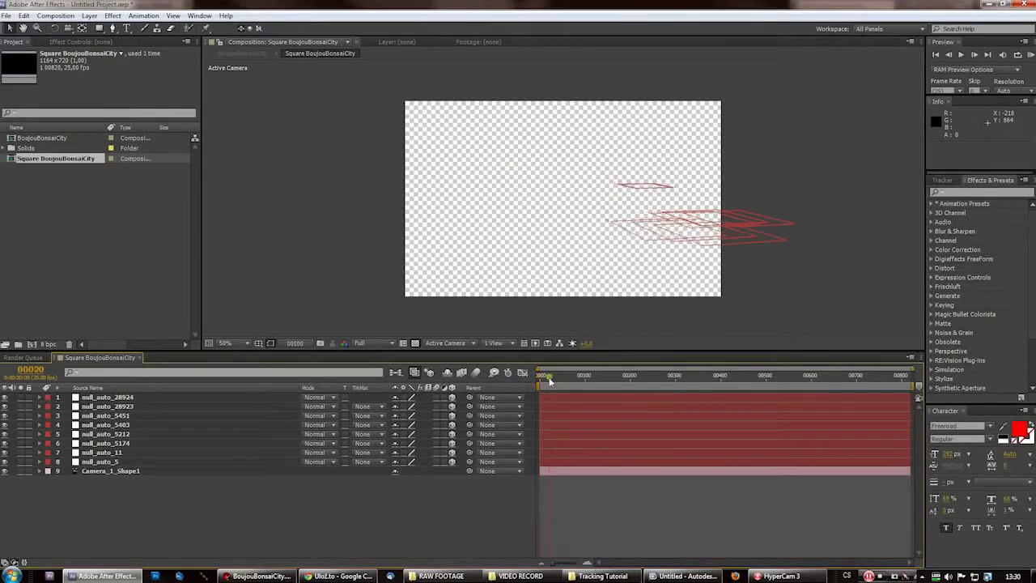
{"action": "key", "text": "space"}
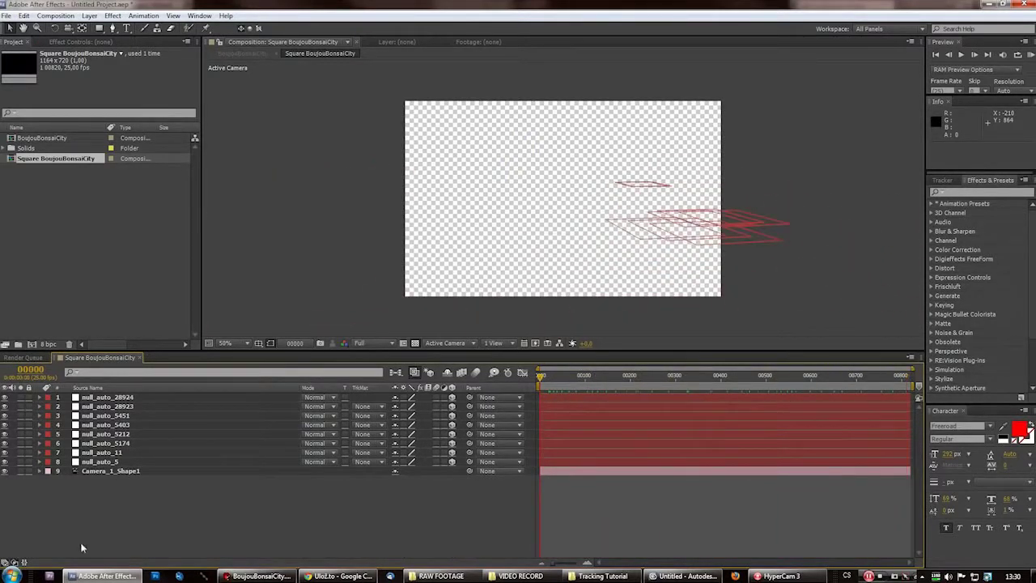
Expand the camera options of Camera_1_Shape1, add an expression to its Zoom property and remove it again
{"action": "left_click", "coordinate": [126, 474]}
{"action": "key", "text": "a"}
{"action": "key", "text": "a"}
{"action": "scroll", "coordinate": [136, 489], "scroll_direction": "down", "scroll_amount": 1}
{"action": "key", "text": "a"}
{"action": "key", "text": "a"}
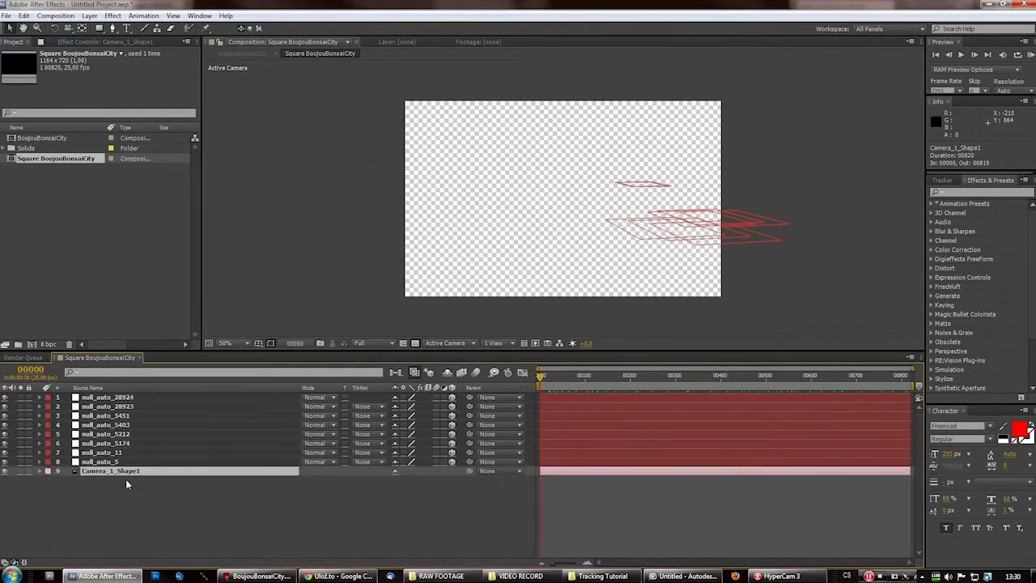
{"action": "key", "text": "a"}
{"action": "key", "text": "a"}
{"action": "scroll", "coordinate": [136, 491], "scroll_direction": "down", "scroll_amount": 3}
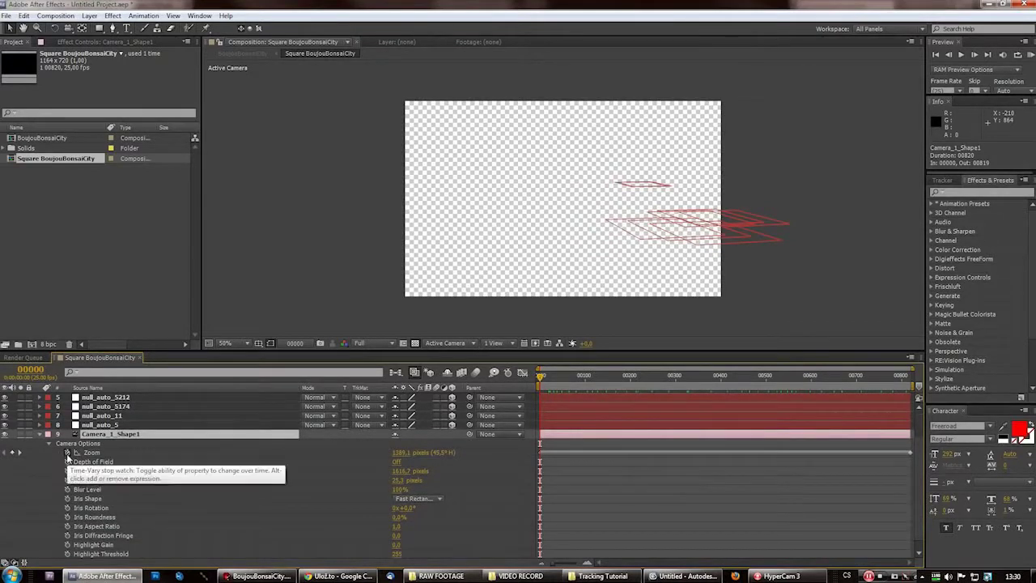
{"action": "left_click", "coordinate": [68, 454], "text": "alt"}
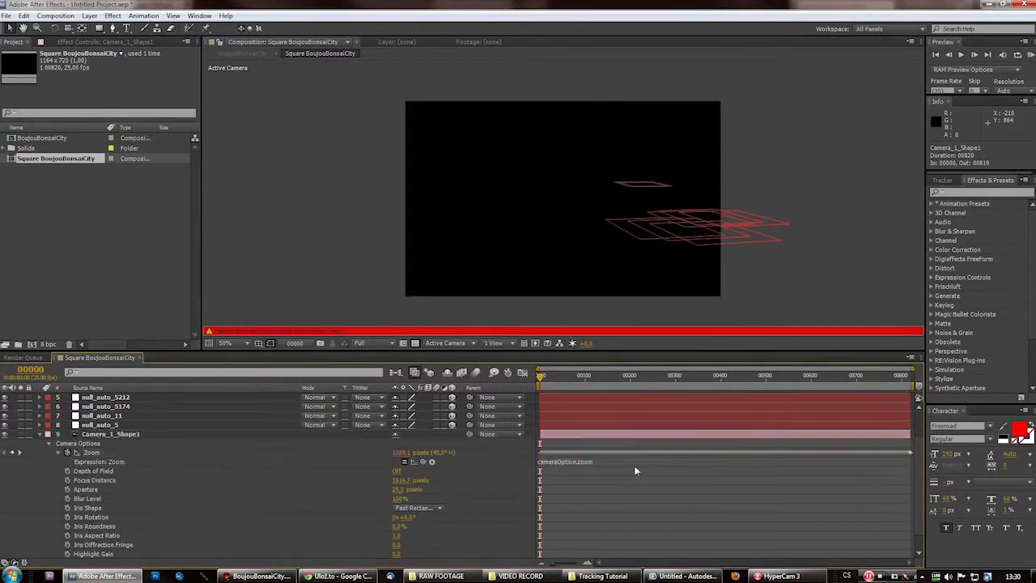
{"action": "left_click", "coordinate": [68, 452], "text": "alt"}
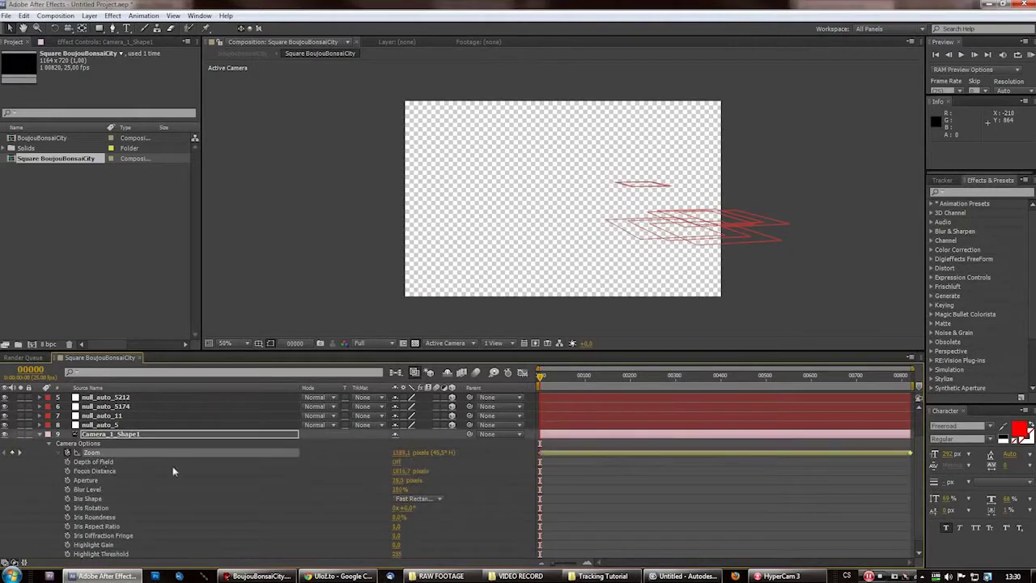
Add the expression cameraOption.zoom*1.111 to the Zoom property of Camera_1_Shape1 and scrub the nulls' motion to check it
{"action": "left_click", "coordinate": [68, 453], "text": "alt"}
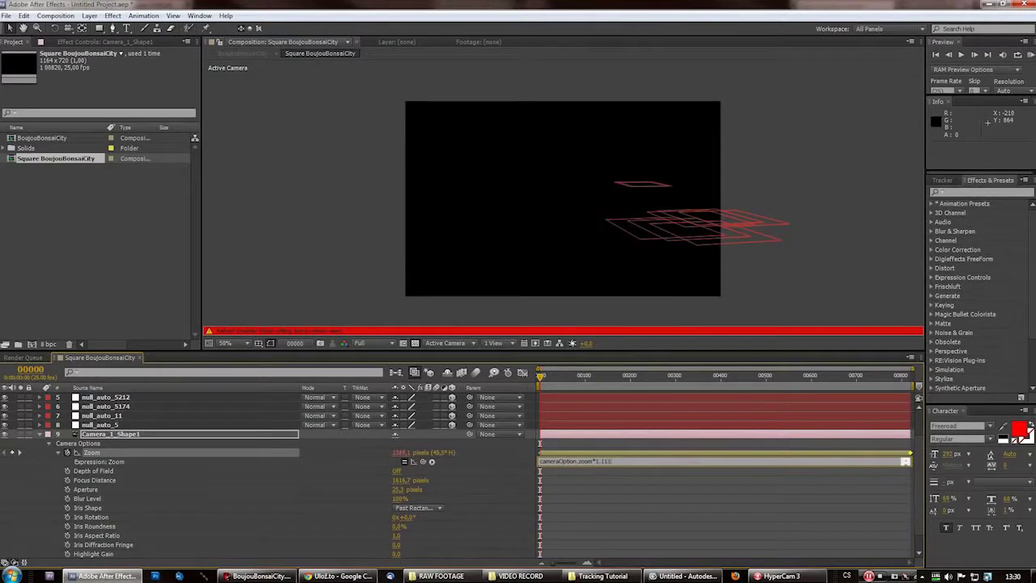
{"action": "left_click", "coordinate": [555, 382]}
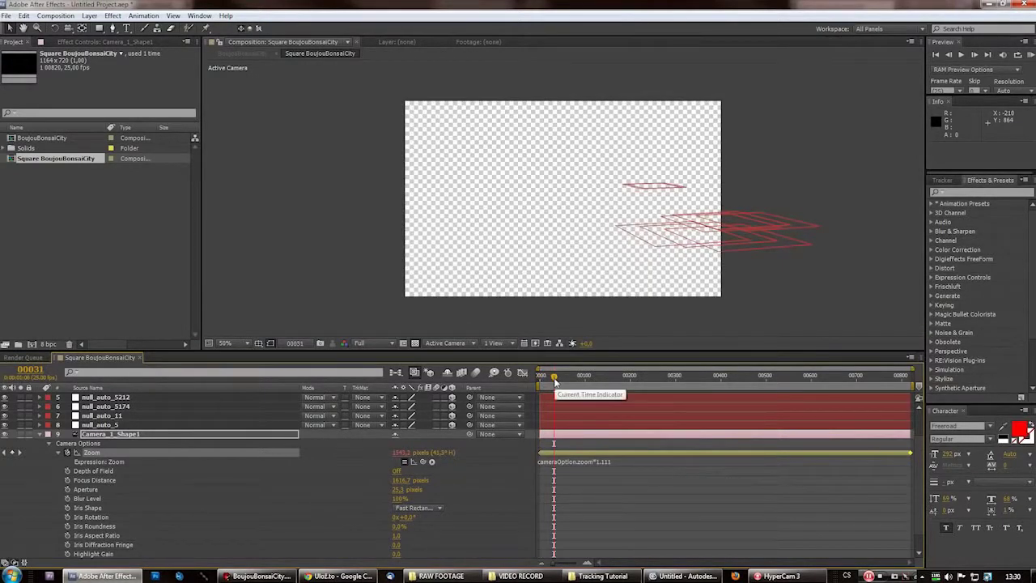
{"action": "left_click_drag", "start_coordinate": [542, 376], "coordinate": [603, 391]}
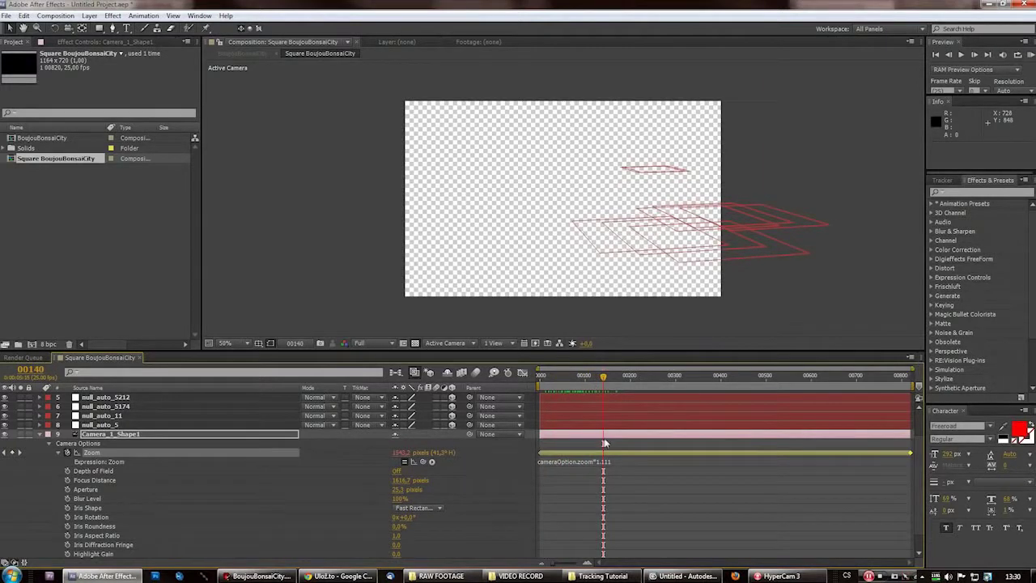
{"action": "key", "text": "Home"}
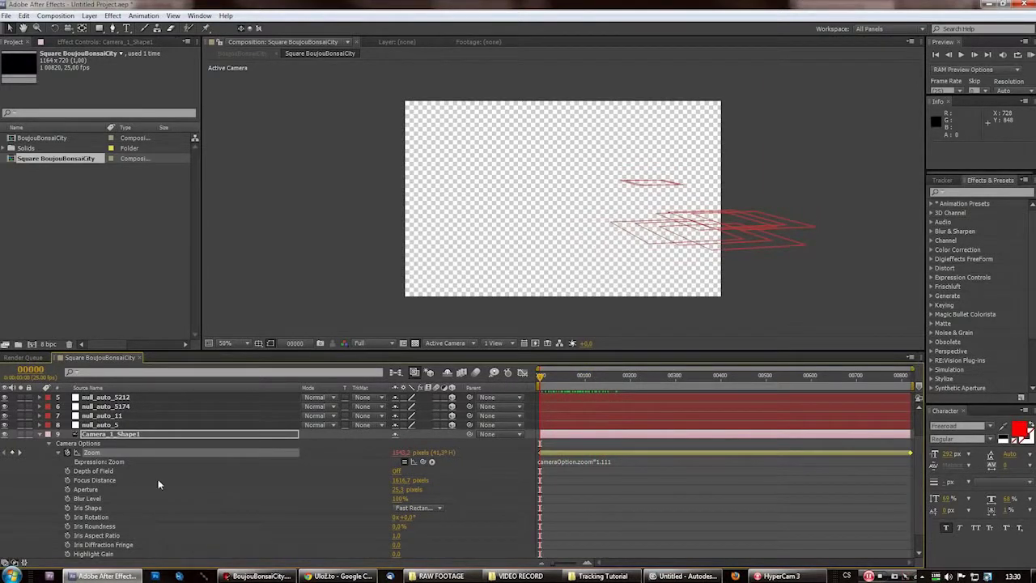
Set the width of the Square BoujouBonsaiCity composition to 1280 px
{"action": "key", "text": "ctrl+k"}
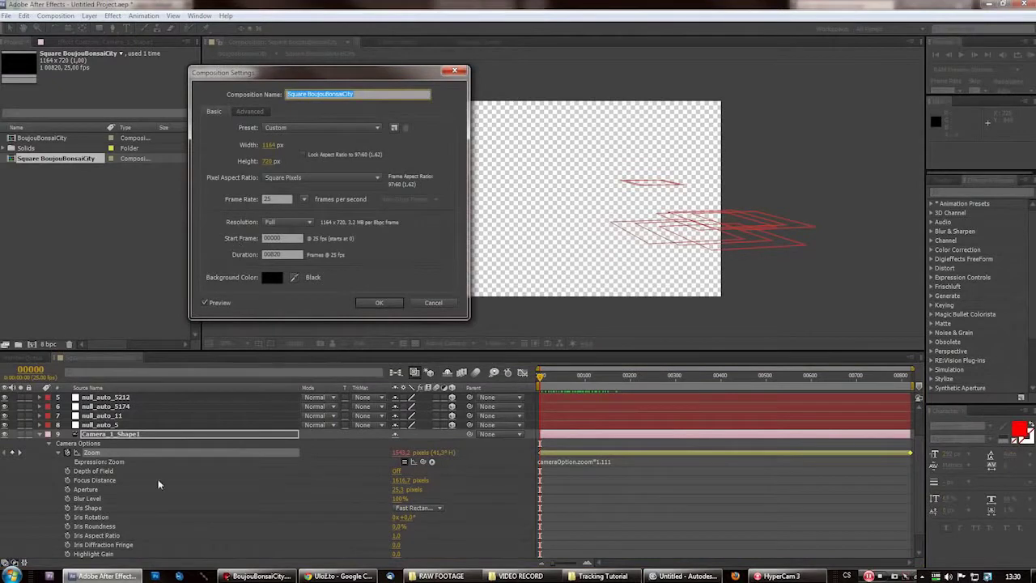
{"action": "double_click", "coordinate": [266, 146]}
{"action": "type", "text": "1280"}
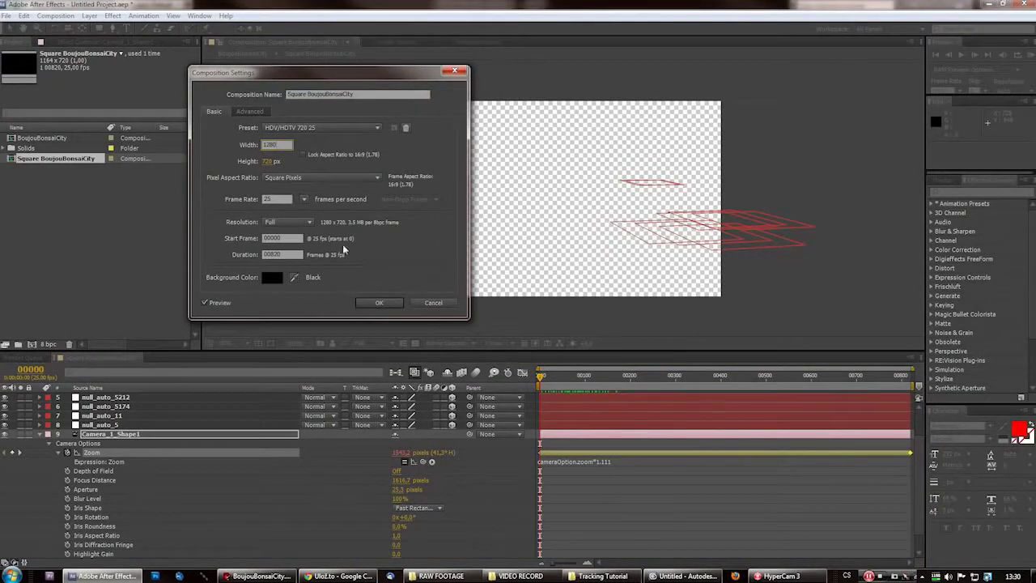
{"action": "left_click", "coordinate": [379, 302]}
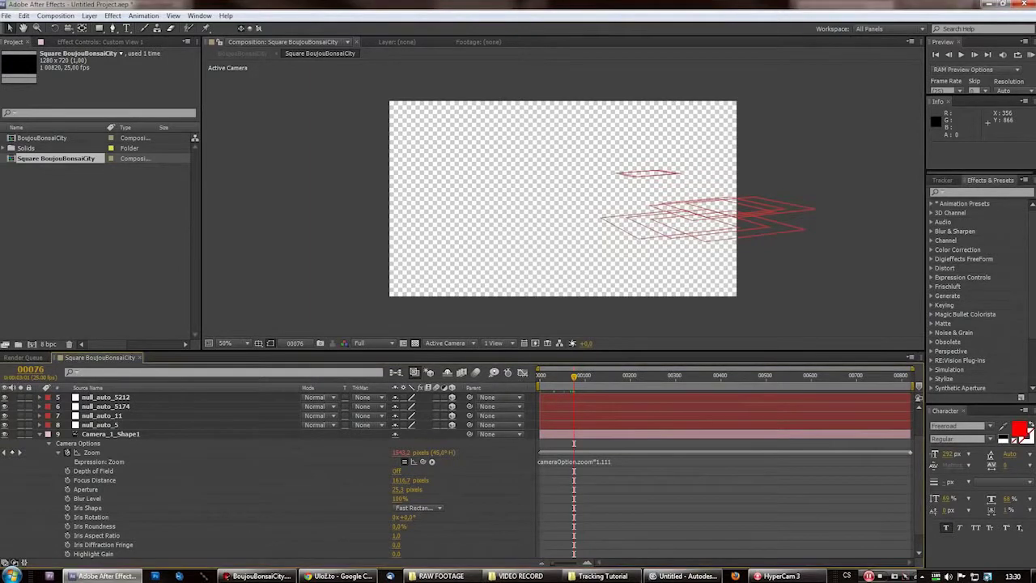
Import Sequence 01720p.mp4 from the Tracking Tutorial folder, place it below the camera layer and scrub near the start
{"action": "left_click", "coordinate": [600, 575]}
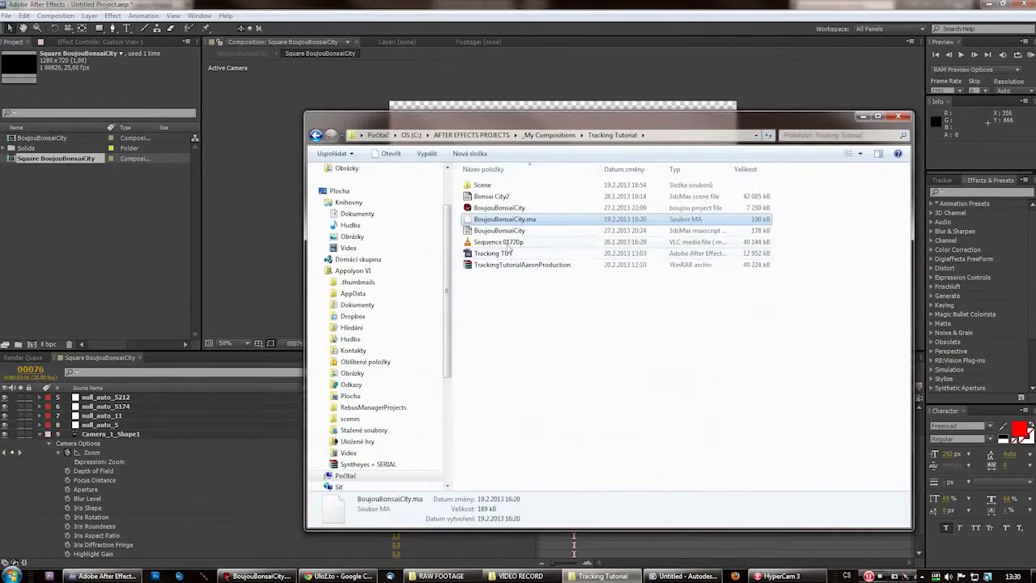
{"action": "left_click_drag", "start_coordinate": [498, 241], "coordinate": [77, 235]}
{"action": "left_click", "coordinate": [864, 117]}
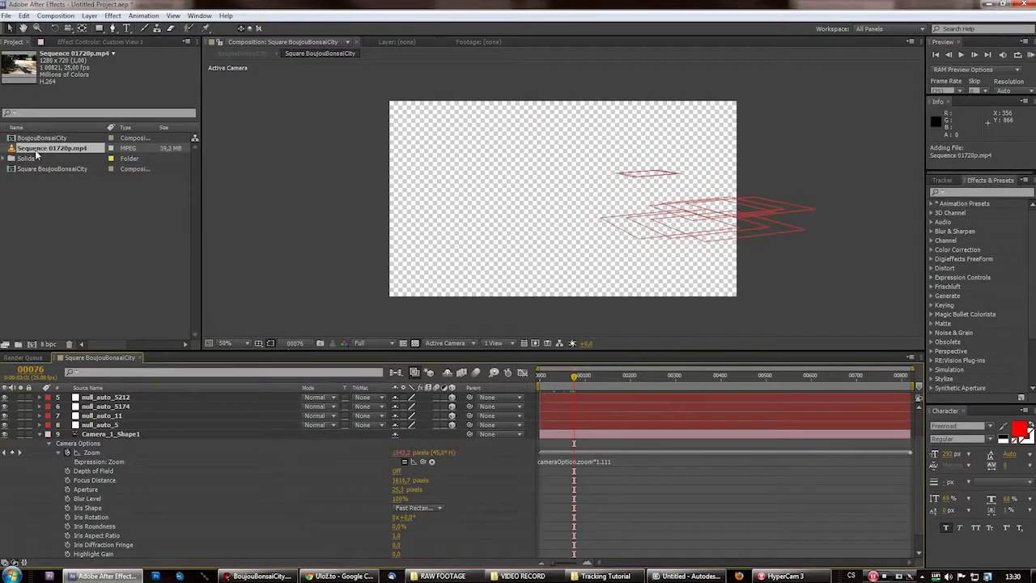
{"action": "left_click_drag", "start_coordinate": [35, 150], "coordinate": [113, 474]}
{"action": "left_click_drag", "start_coordinate": [573, 378], "coordinate": [547, 384]}
{"action": "left_click", "coordinate": [127, 29]}
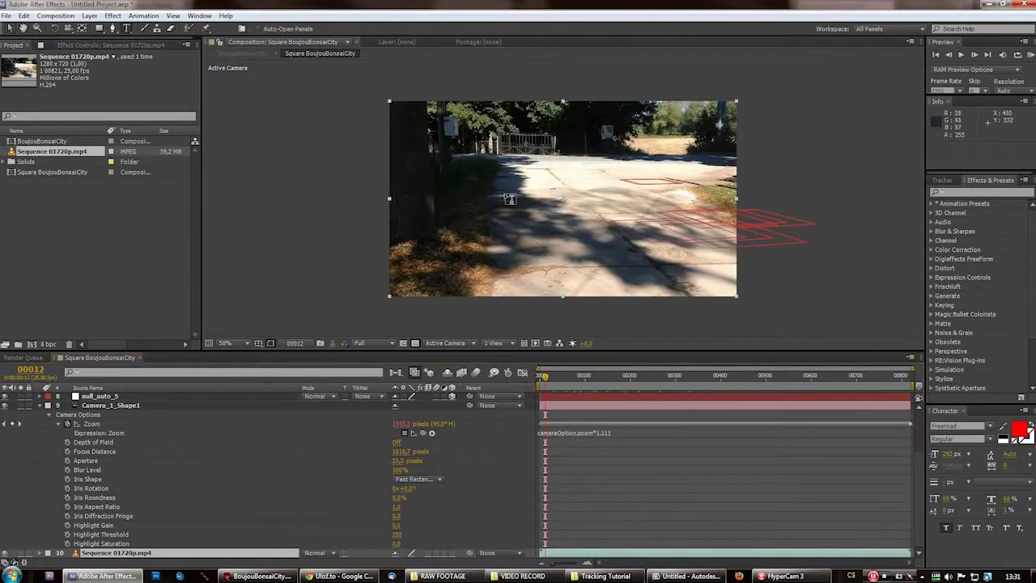
{"action": "left_click", "coordinate": [518, 227]}
{"action": "type", "text": "TUT"}
{"action": "key", "text": "ctrl+z"}
{"action": "key", "text": "ctrl+z"}
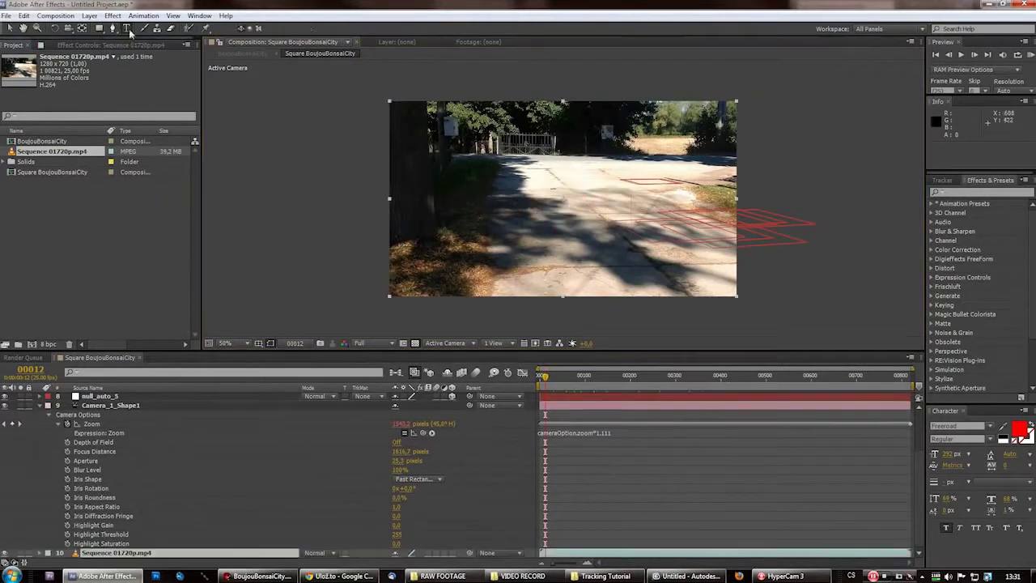
Add a text layer reading TXT over the middle of the footage
{"action": "left_click", "coordinate": [519, 228]}
{"action": "type", "text": "TXT"}
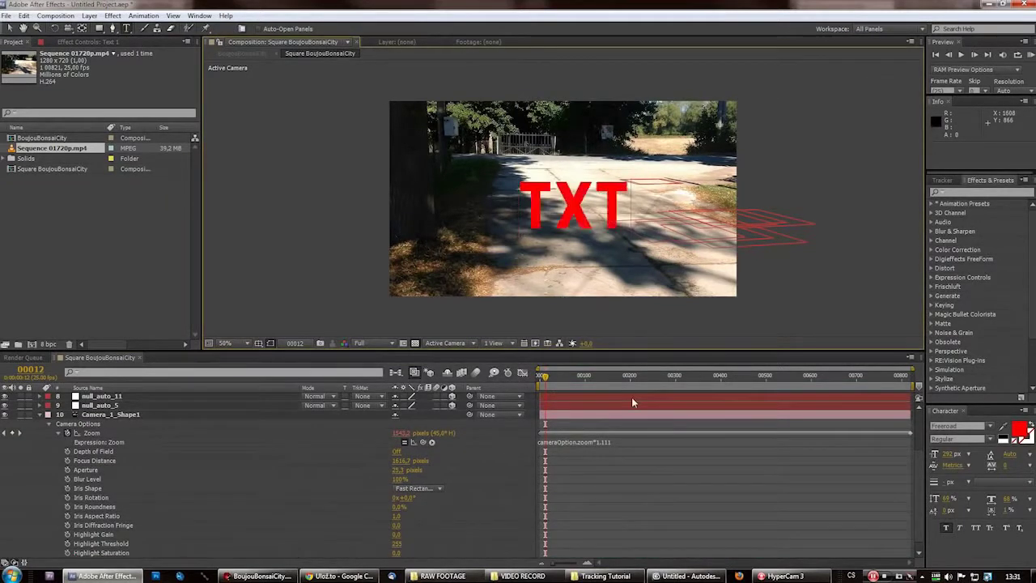
{"action": "key", "text": "BackSpace"}
{"action": "key", "text": "BackSpace"}
{"action": "type", "text": "XT"}
Inspect null_auto_11 in the composition and make the TXT text layer 3D
{"action": "left_click", "coordinate": [550, 407]}
{"action": "left_click", "coordinate": [551, 402]}
{"action": "scroll", "coordinate": [592, 271], "scroll_direction": "up", "scroll_amount": 2}
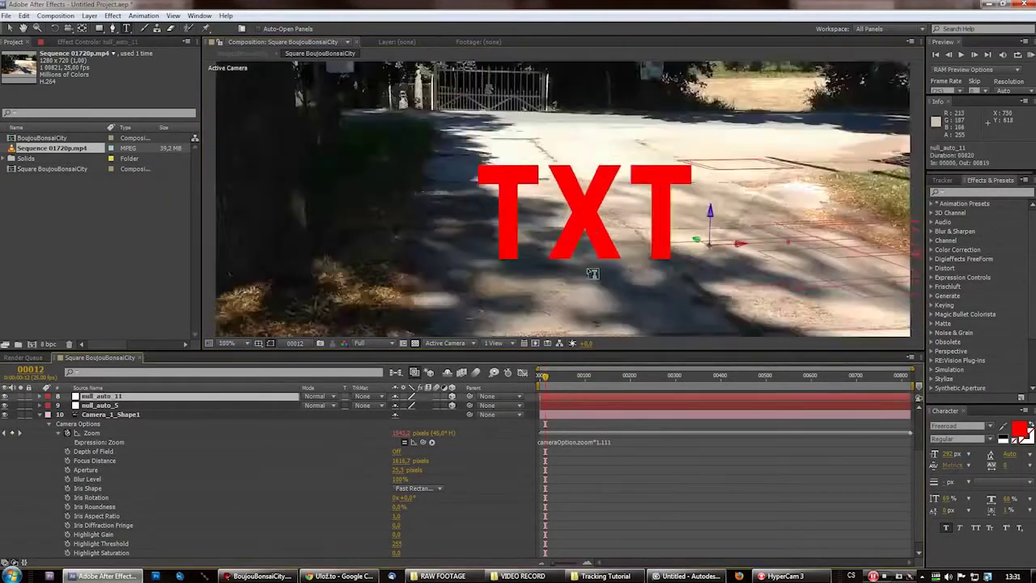
{"action": "scroll", "coordinate": [592, 272], "scroll_direction": "down", "scroll_amount": 1}
{"action": "key", "text": "v"}
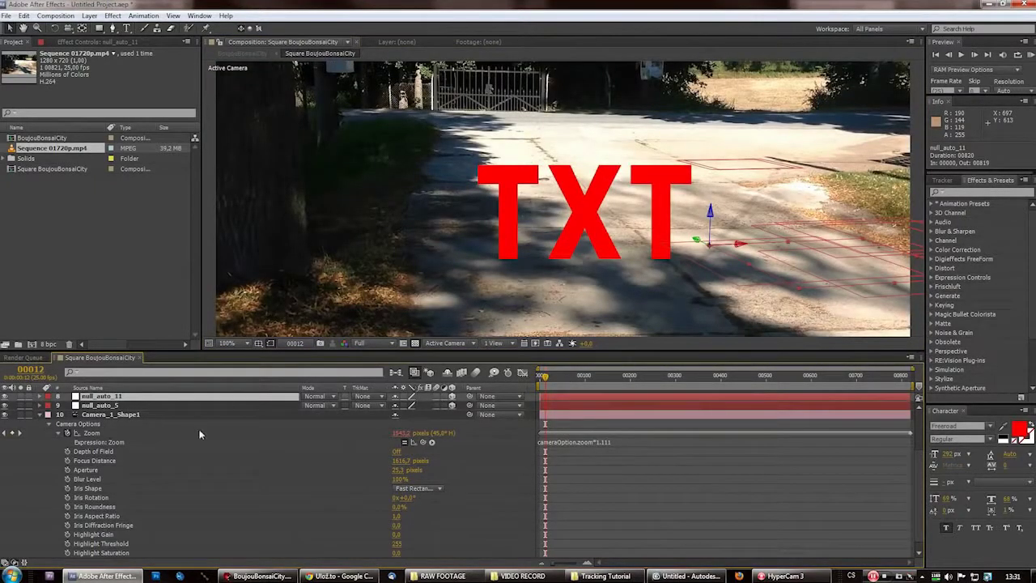
{"action": "scroll", "coordinate": [210, 414], "scroll_direction": "up", "scroll_amount": 2}
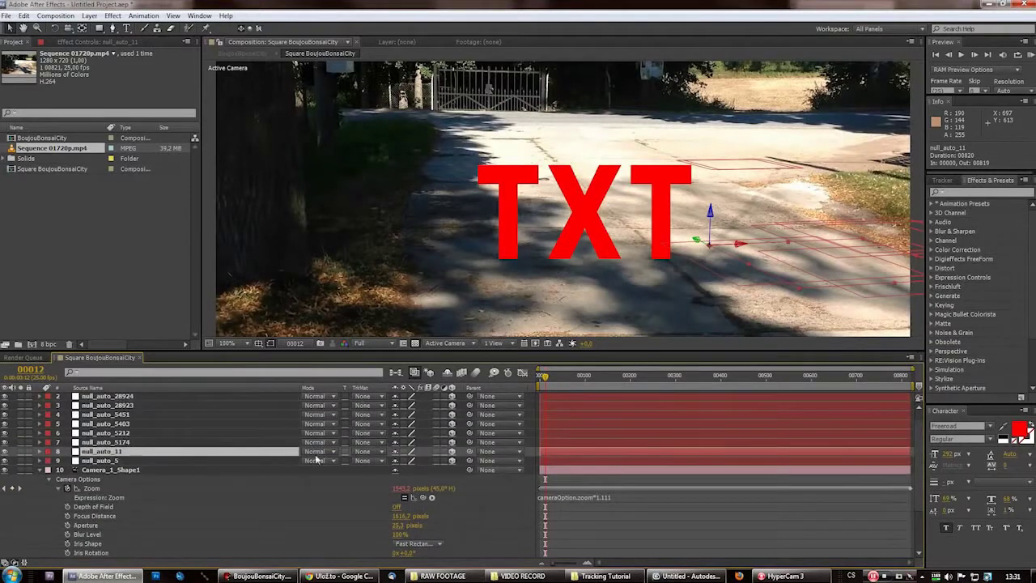
{"action": "left_click", "coordinate": [452, 398]}
Reveal the positions of null_auto_5212 and TXT, and place TXT at the null by setting its position to 57, 13.5, 0.1
{"action": "left_click", "coordinate": [129, 443]}
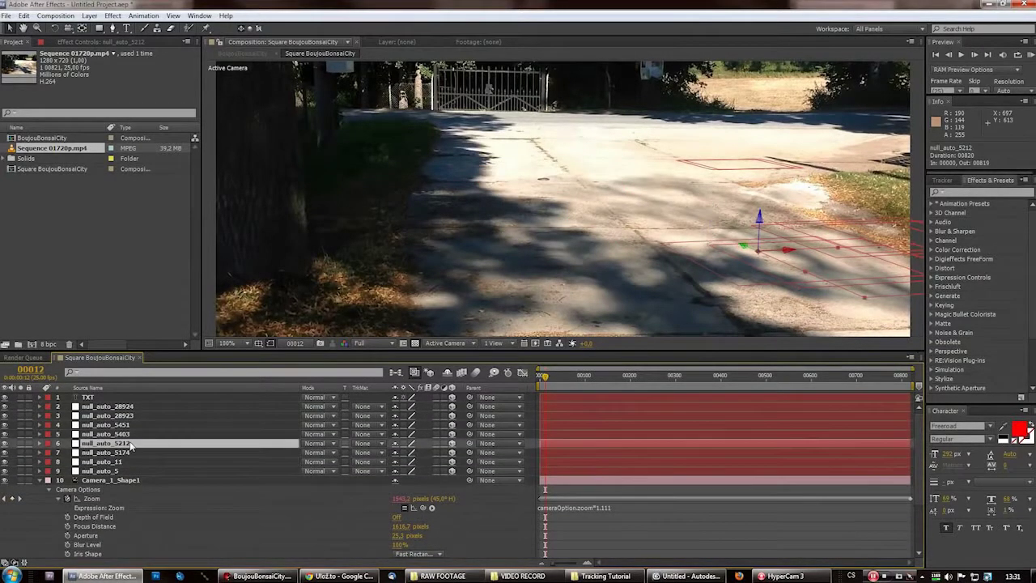
{"action": "key", "text": "p"}
{"action": "left_click", "coordinate": [94, 398]}
{"action": "key", "text": "p"}
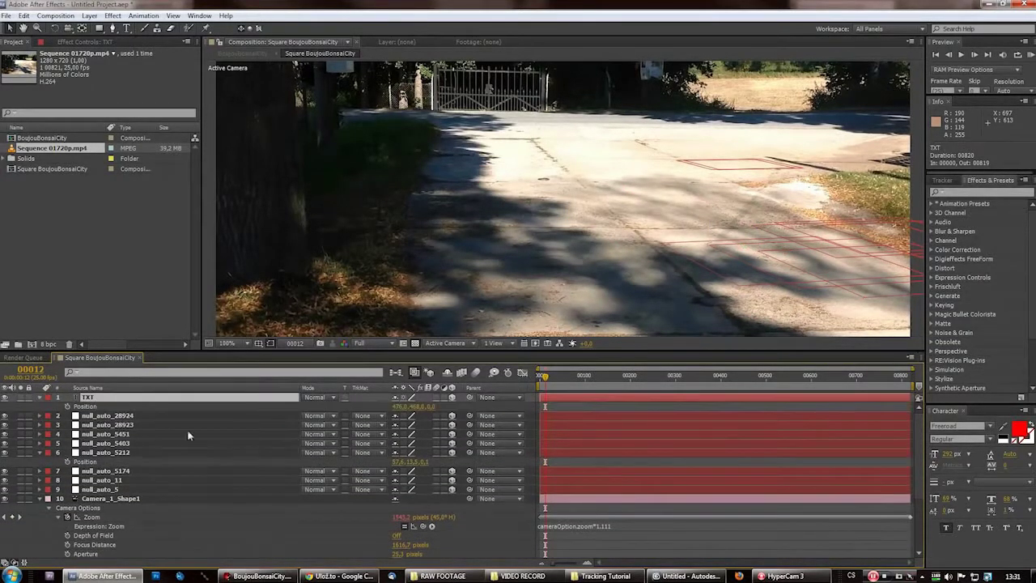
{"action": "left_click", "coordinate": [399, 406]}
{"action": "type", "text": "57"}
{"action": "key", "text": "Return"}
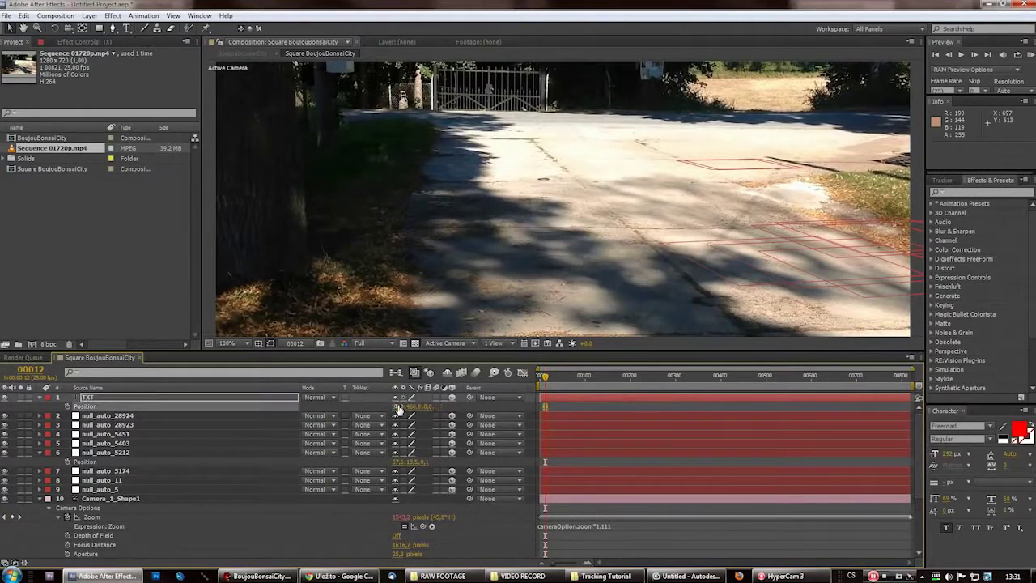
{"action": "left_click", "coordinate": [414, 407]}
{"action": "type", "text": "13,5,0,1"}
{"action": "key", "text": "Return"}
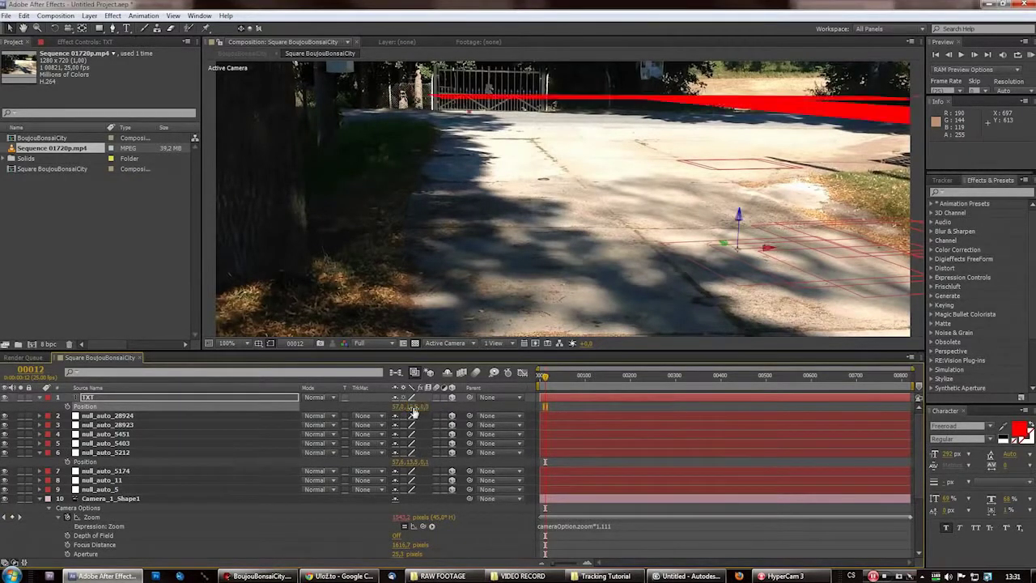
{"action": "mouse_move", "coordinate": [429, 407]}
{"action": "left_mouse_down"}
{"action": "mouse_move", "coordinate": [408, 411]}
{"action": "mouse_move", "coordinate": [427, 412]}
{"action": "left_mouse_up"}
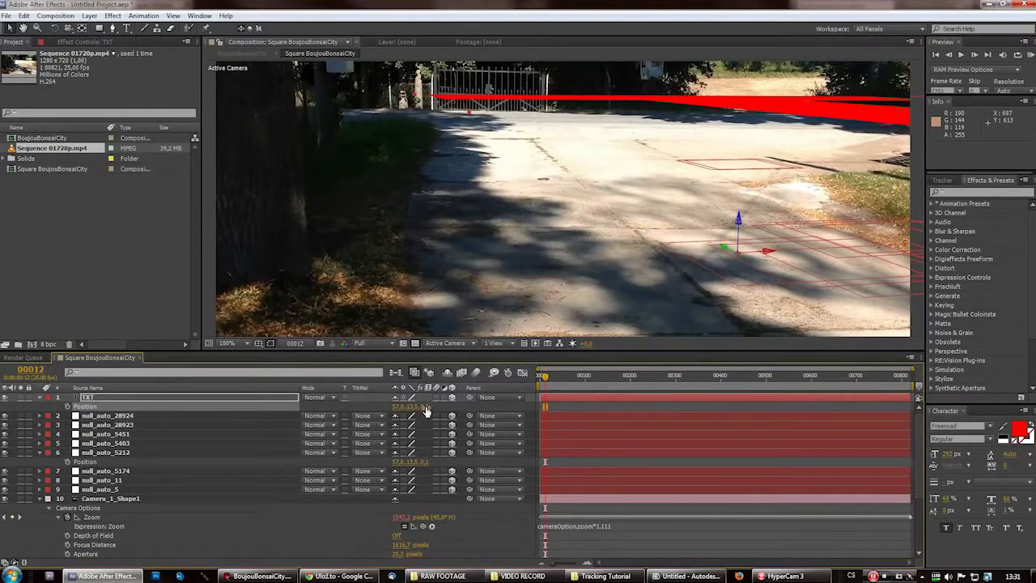
{"action": "key", "text": "comma"}
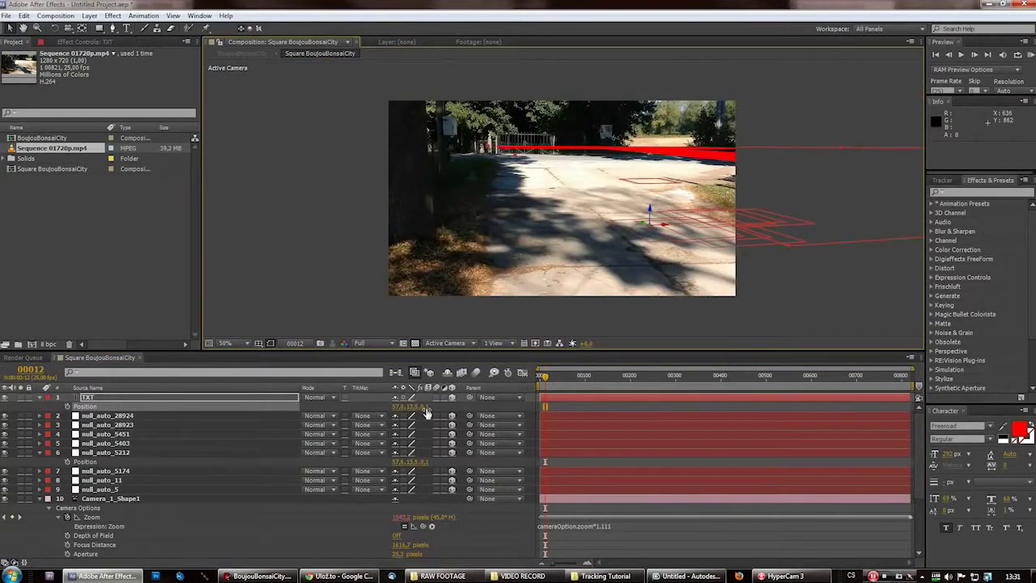
{"action": "left_click_drag", "start_coordinate": [426, 412], "coordinate": [452, 412]}
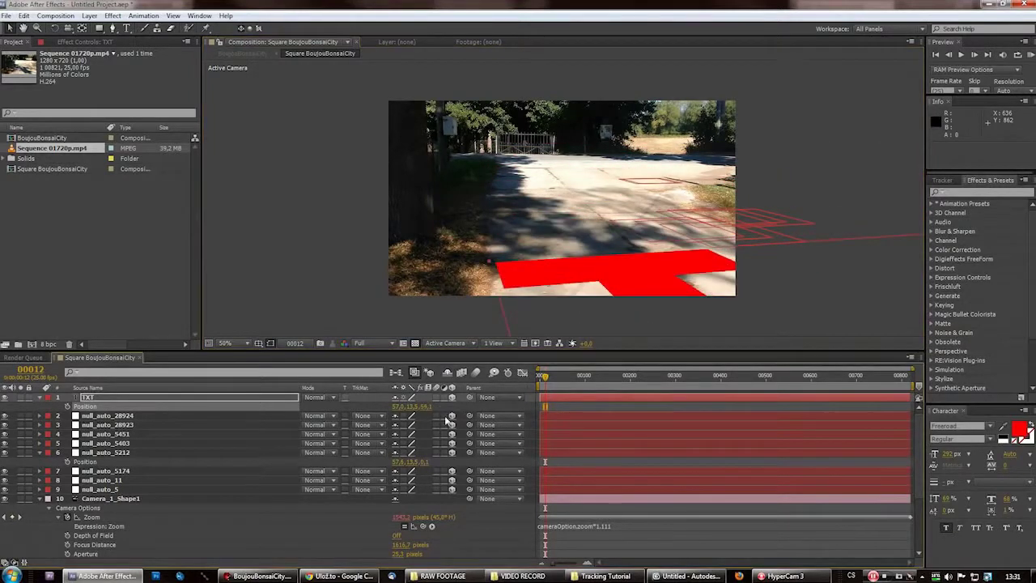
{"action": "key", "text": "ctrl+z"}
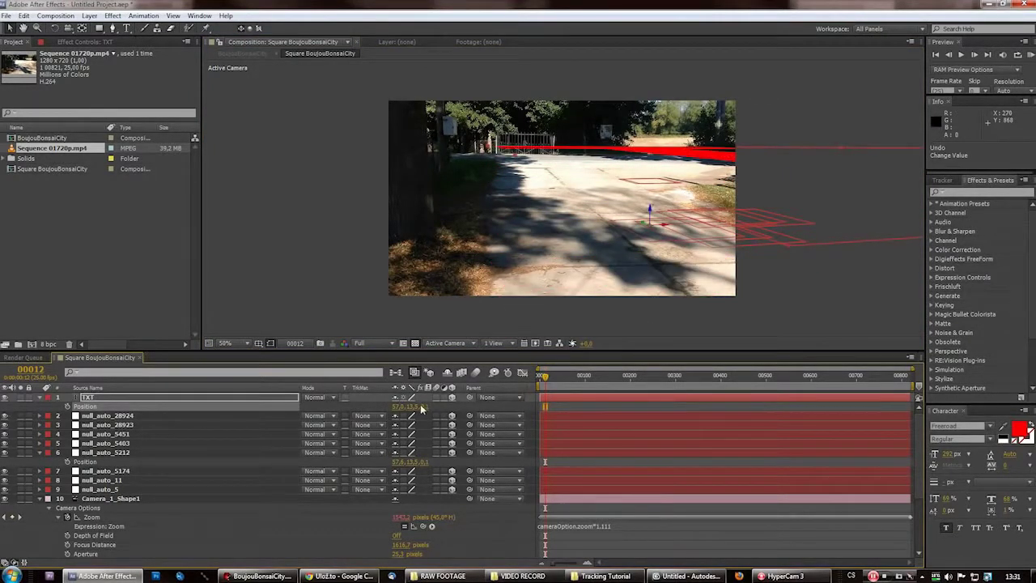
Reduce the TXT layer's font size to 10 px and rotate it upright about X to an orientation of about 86.5°
{"action": "left_click_drag", "start_coordinate": [553, 383], "coordinate": [430, 397]}
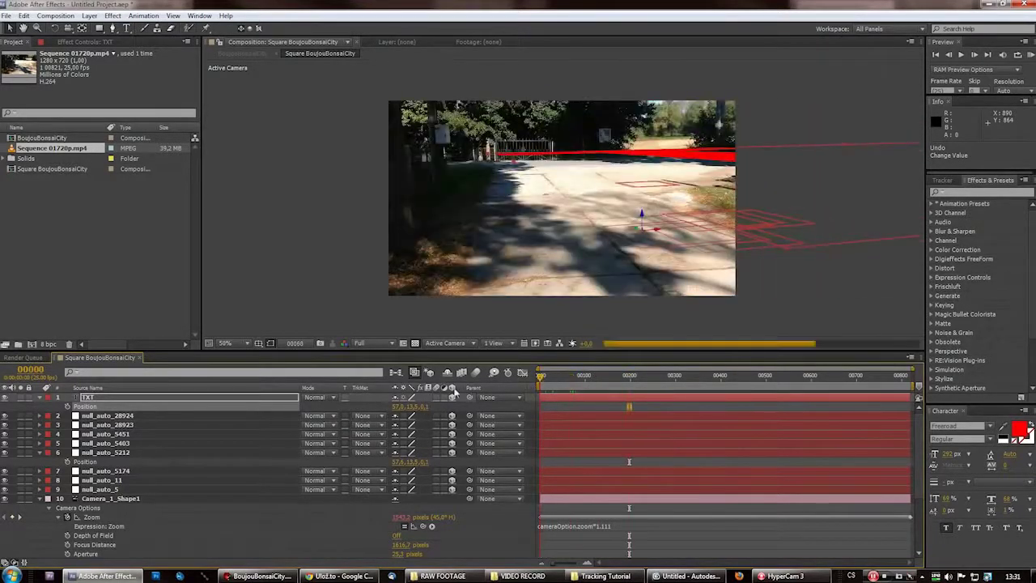
{"action": "left_click_drag", "start_coordinate": [952, 456], "coordinate": [749, 470]}
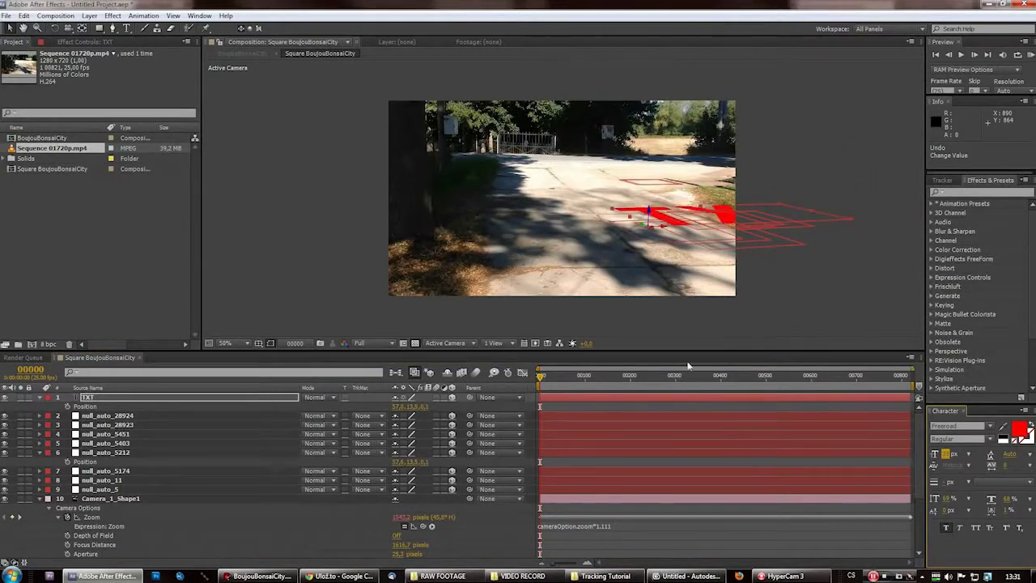
{"action": "key", "text": "w"}
{"action": "left_click_drag", "start_coordinate": [664, 225], "coordinate": [666, 175]}
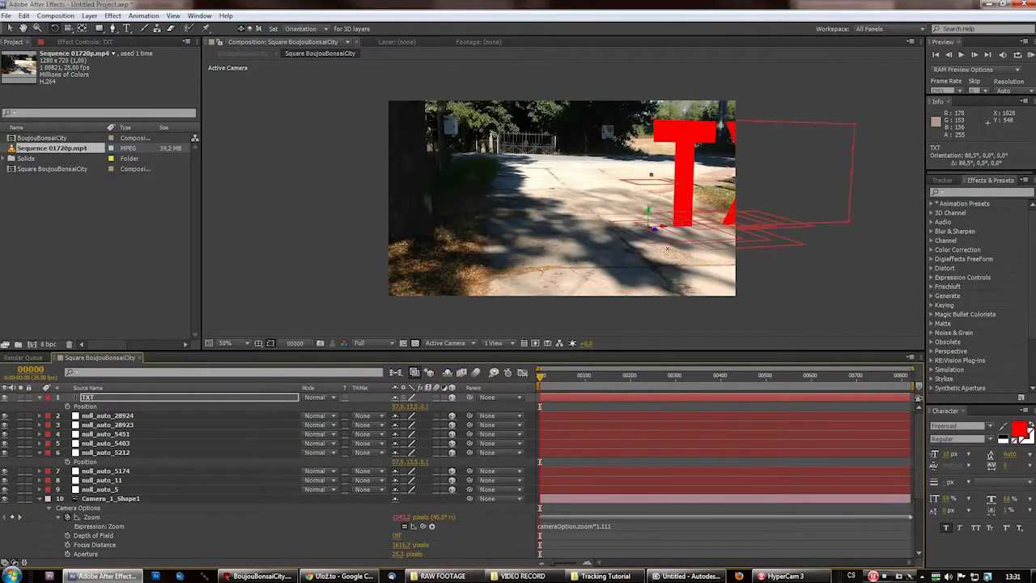
{"action": "right_click", "coordinate": [667, 174]}
{"action": "left_click", "coordinate": [581, 314]}
{"action": "right_click", "coordinate": [667, 174]}
{"action": "left_click", "coordinate": [617, 284]}
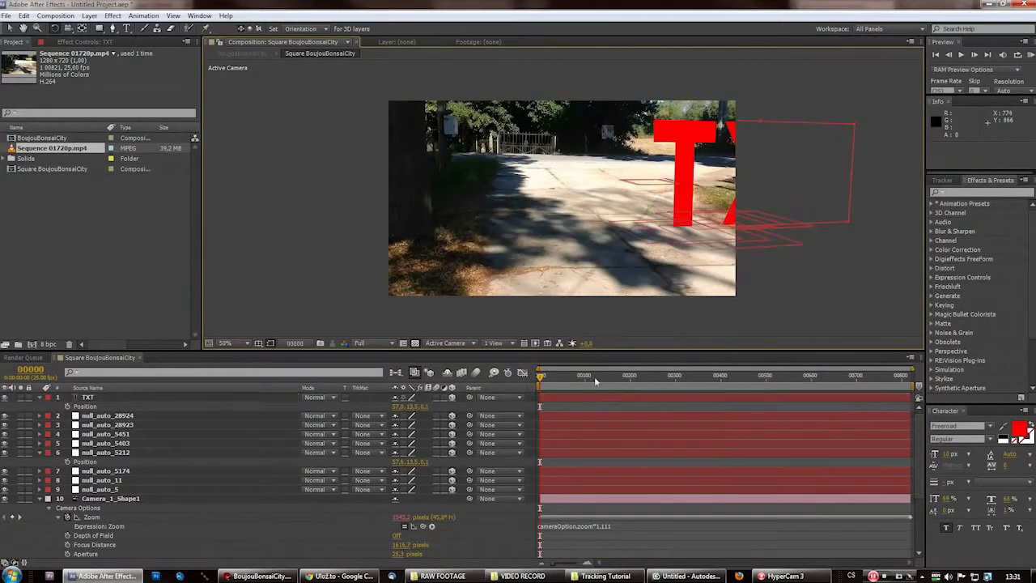
Move the TXT layer along its X axis to about 44.8 and scrub the timeline to check how it sticks
{"action": "key", "text": "v"}
{"action": "left_click", "coordinate": [675, 232]}
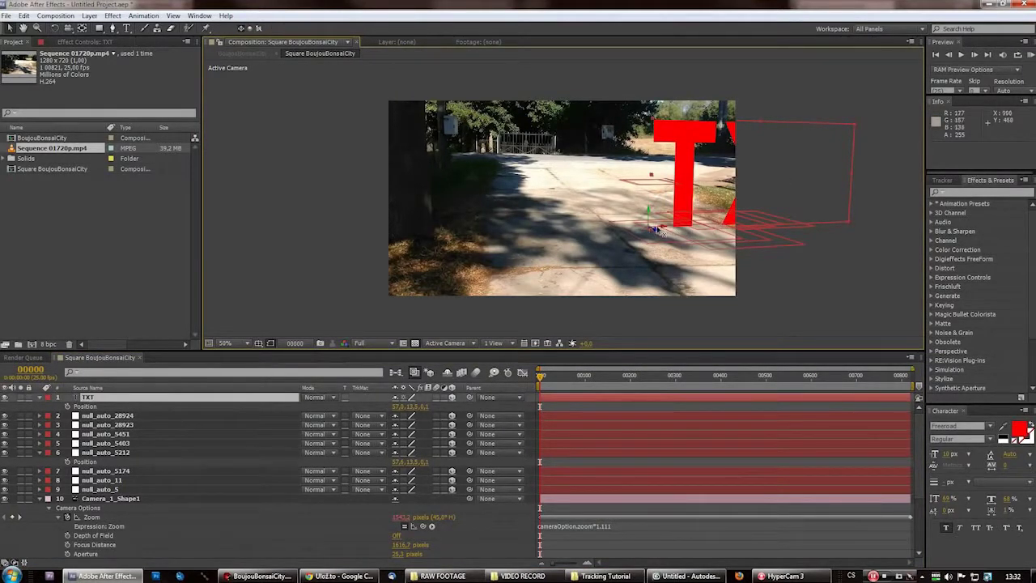
{"action": "left_click_drag", "start_coordinate": [656, 227], "coordinate": [659, 227]}
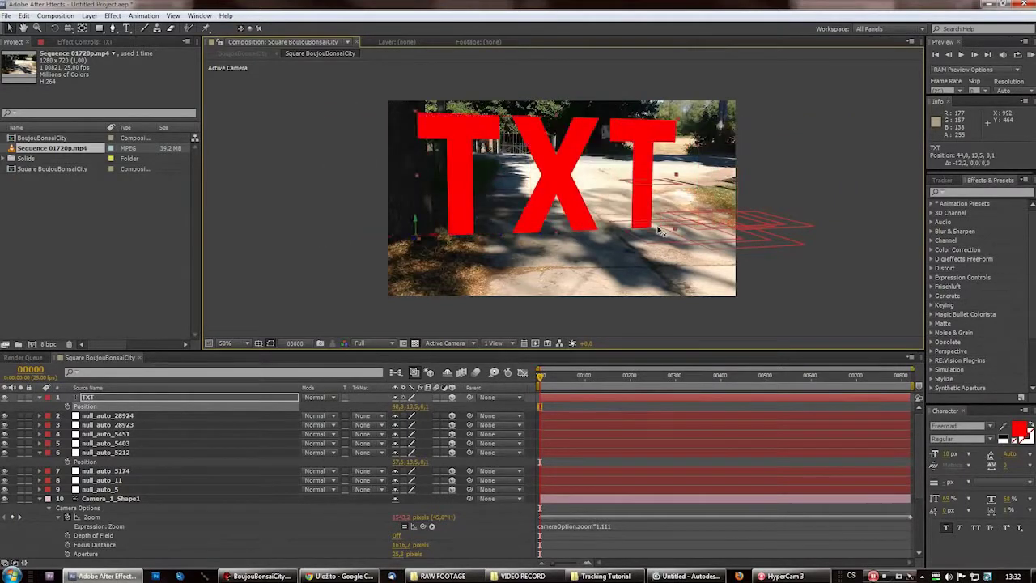
{"action": "left_click_drag", "start_coordinate": [542, 376], "coordinate": [567, 378]}
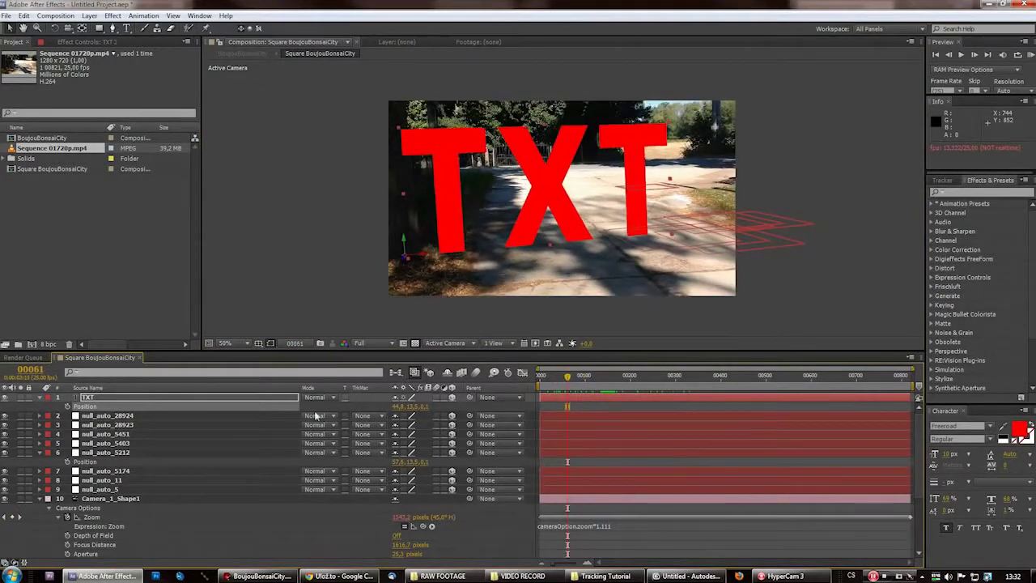
Duplicate the TXT layer at frame 61 and rotate the copy about X to about 182.3° so it lies on the ground
{"action": "key", "text": "ctrl+d"}
{"action": "left_click", "coordinate": [146, 400]}
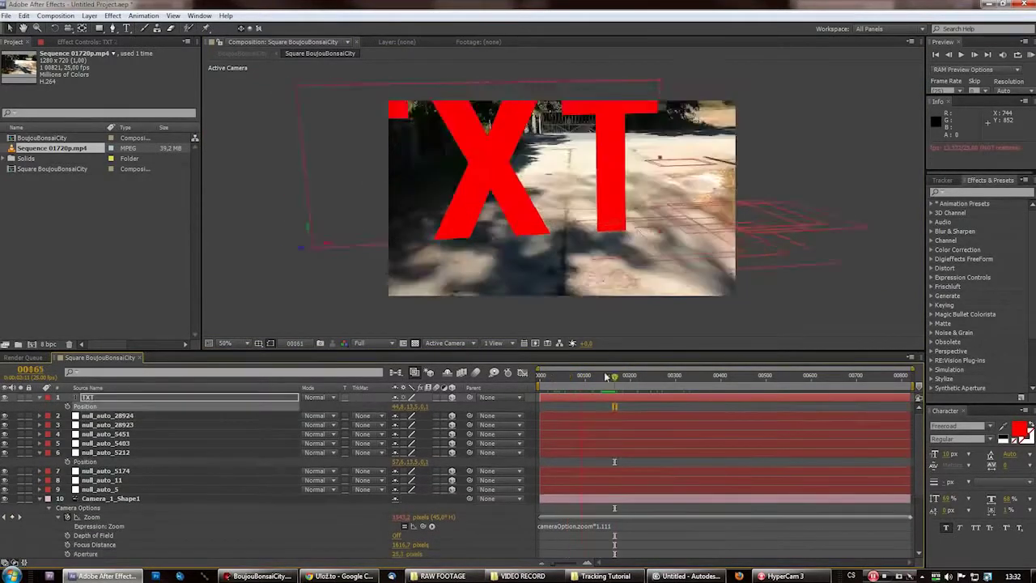
{"action": "left_click_drag", "start_coordinate": [614, 378], "coordinate": [567, 378]}
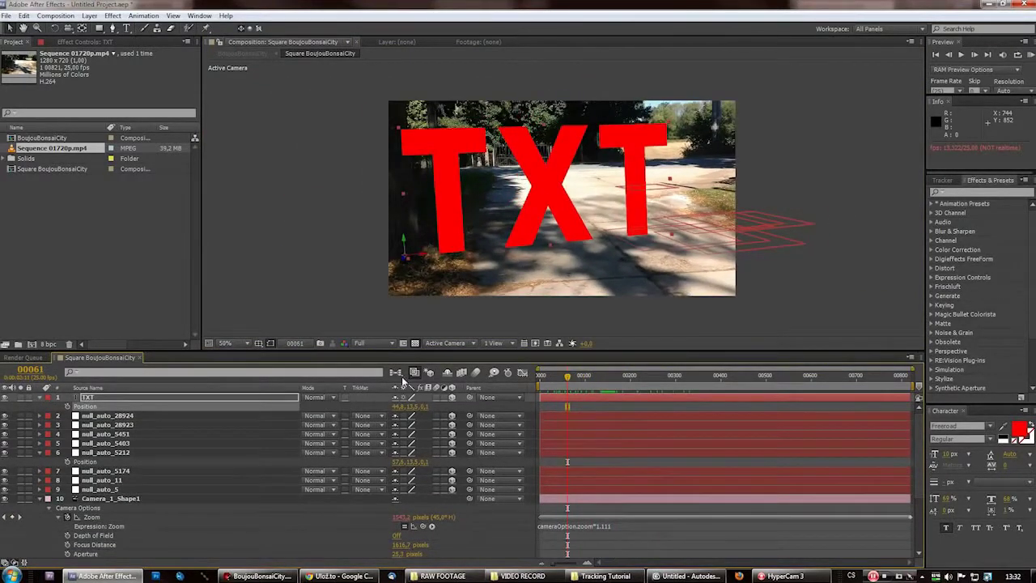
{"action": "key", "text": "ctrl+d"}
{"action": "key", "text": "w"}
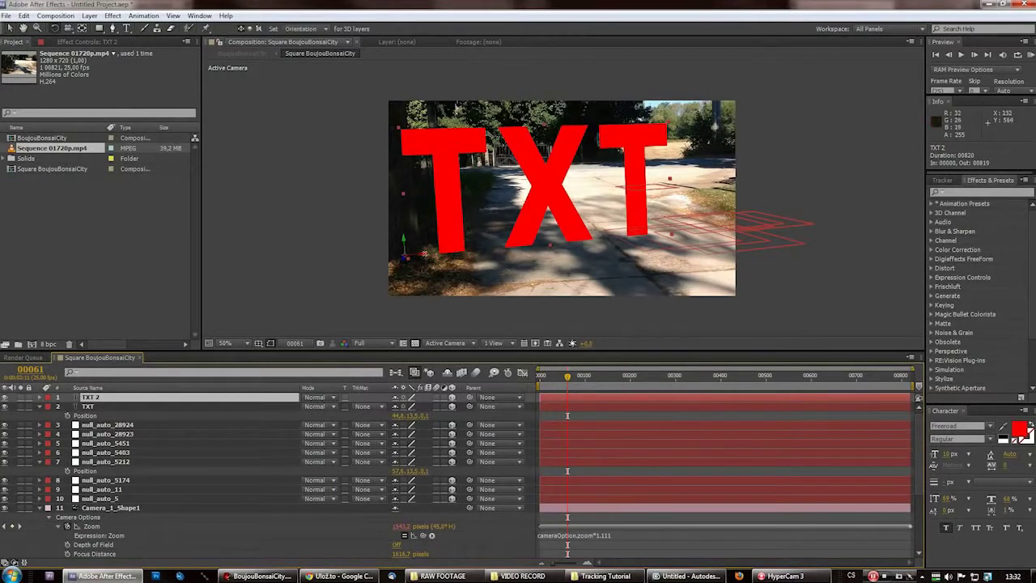
{"action": "left_click_drag", "start_coordinate": [447, 252], "coordinate": [431, 279]}
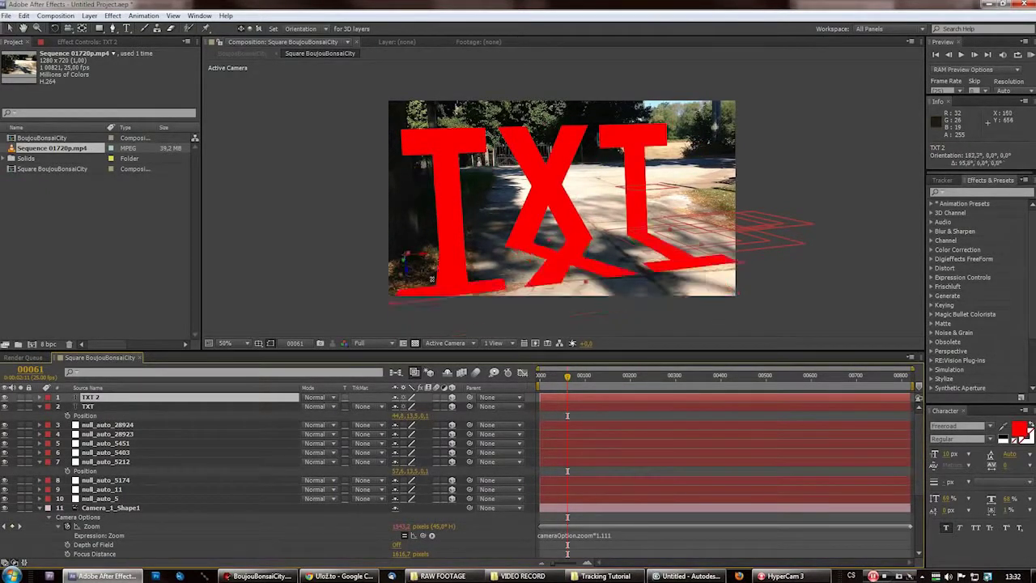
Apply a Fill effect to the TXT 2 layer and set its colour to black for the ground shadow
{"action": "key", "text": "Return"}
{"action": "left_click", "coordinate": [89, 42]}
{"action": "right_click", "coordinate": [65, 150]}
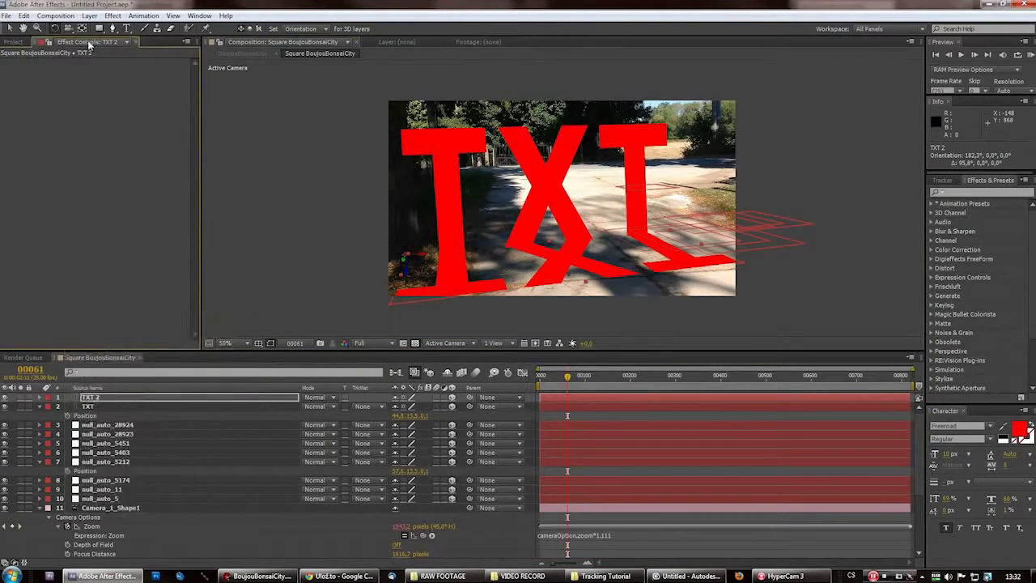
{"action": "right_click", "coordinate": [65, 150]}
{"action": "mouse_move", "coordinate": [122, 300]}
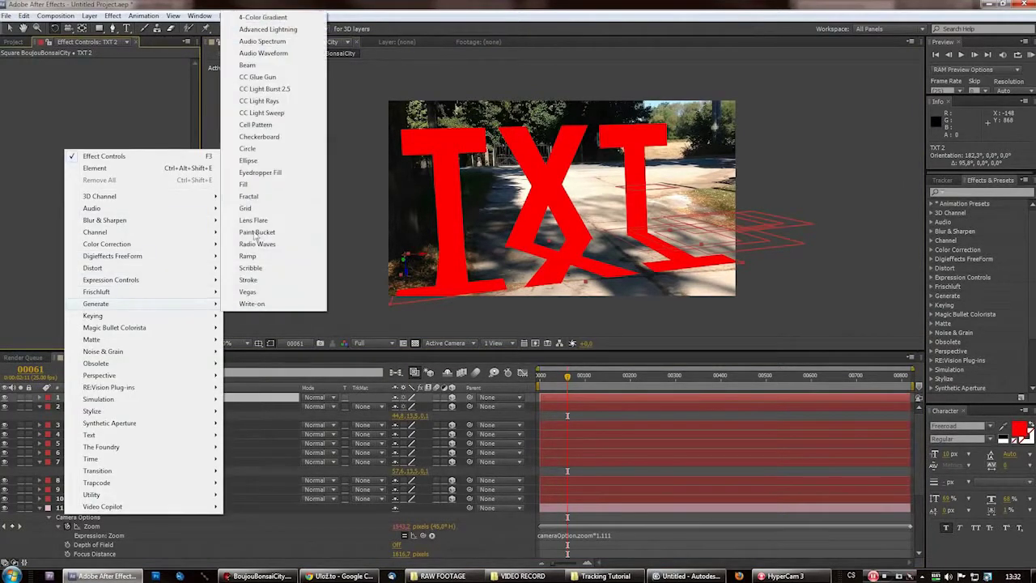
{"action": "left_click", "coordinate": [265, 190]}
{"action": "left_click", "coordinate": [114, 90]}
{"action": "left_click", "coordinate": [298, 303]}
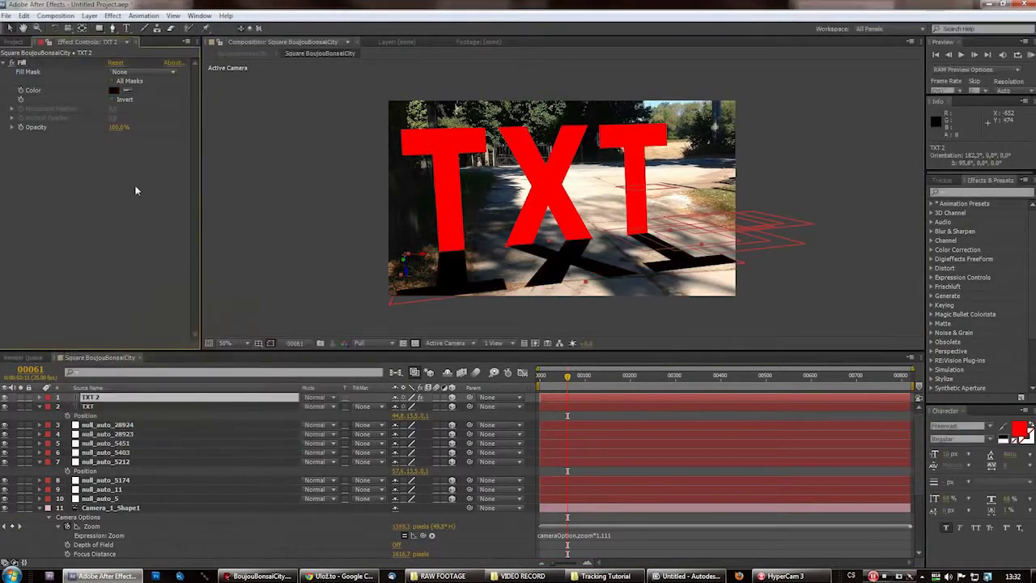
Add a Fast Blur with a blurriness of about 31 to TXT 2 and scrub the timeline to check the shadow
{"action": "right_click", "coordinate": [135, 186]}
{"action": "mouse_move", "coordinate": [202, 281]}
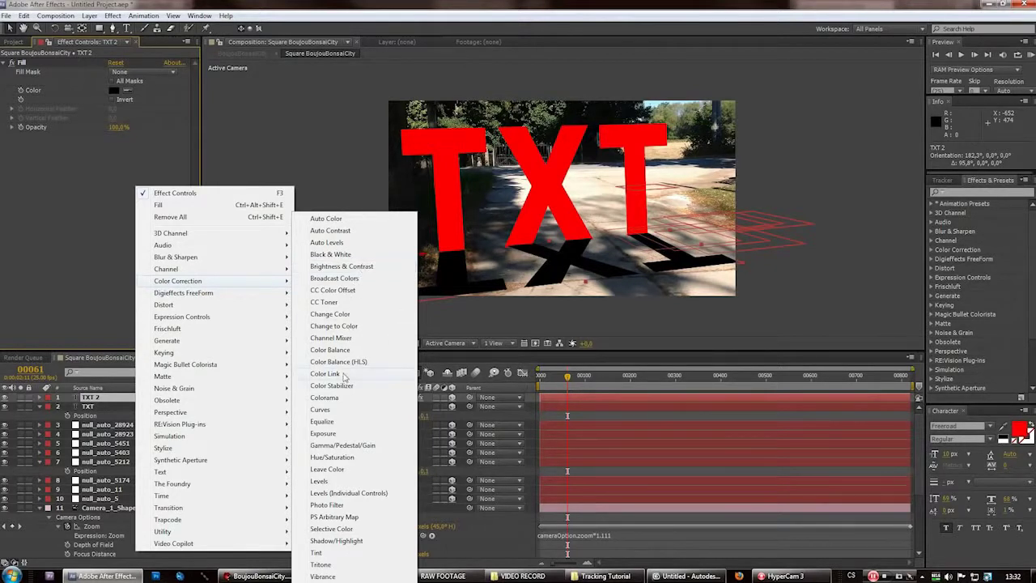
{"action": "mouse_move", "coordinate": [286, 257]}
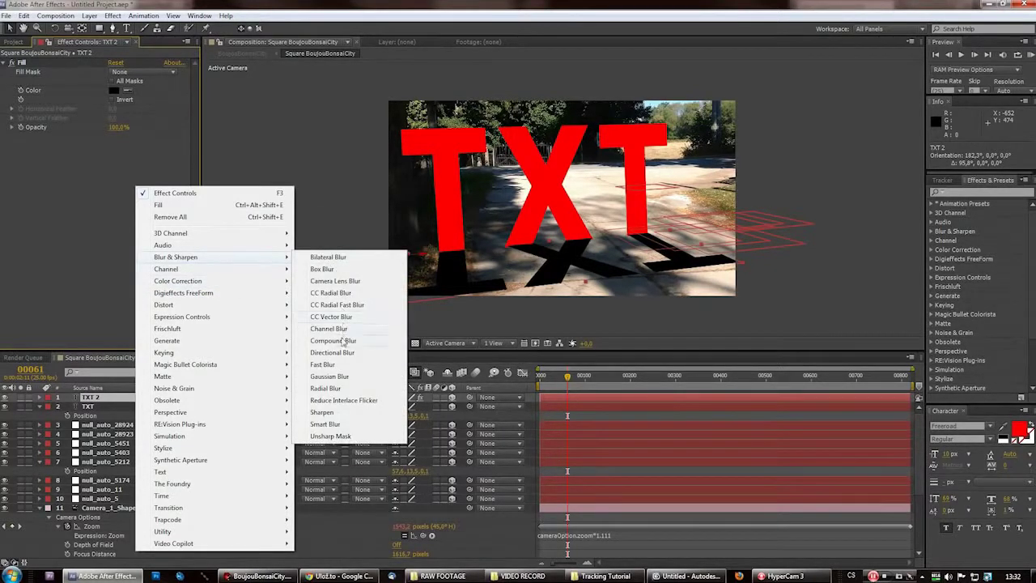
{"action": "left_click", "coordinate": [323, 364]}
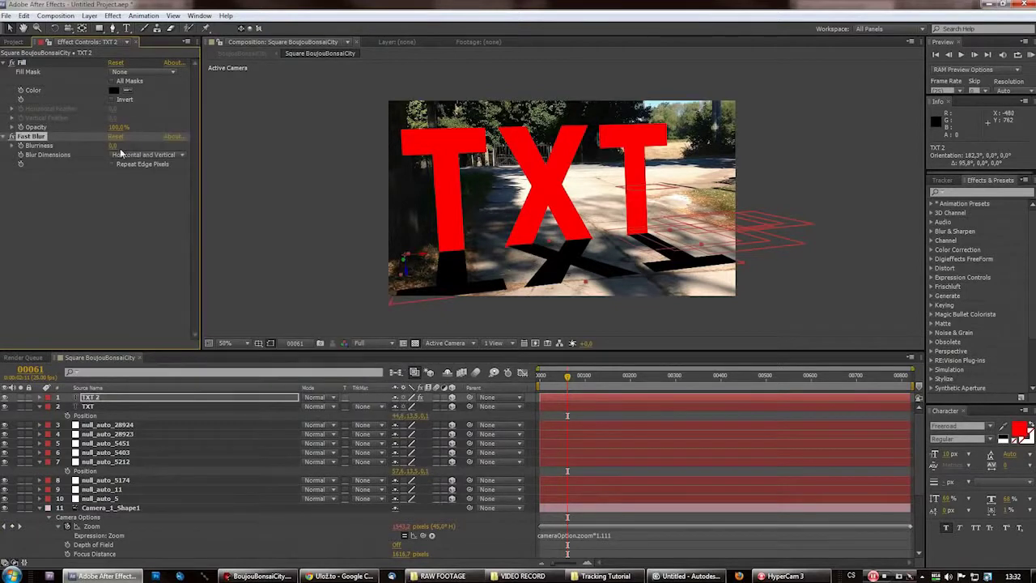
{"action": "left_click_drag", "start_coordinate": [127, 148], "coordinate": [125, 148]}
{"action": "left_click_drag", "start_coordinate": [551, 379], "coordinate": [839, 380]}
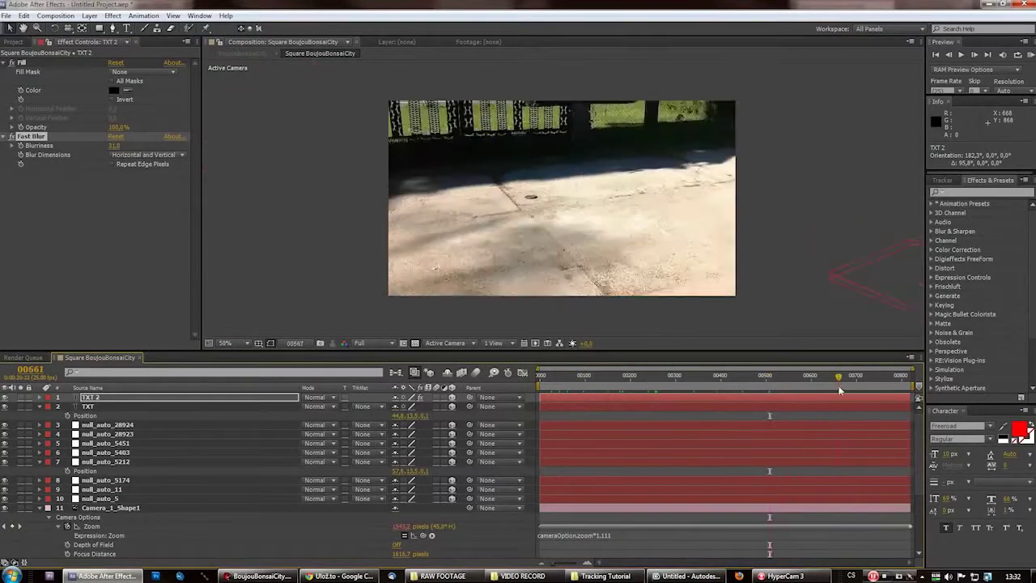
{"action": "left_click_drag", "start_coordinate": [759, 385], "coordinate": [726, 380]}
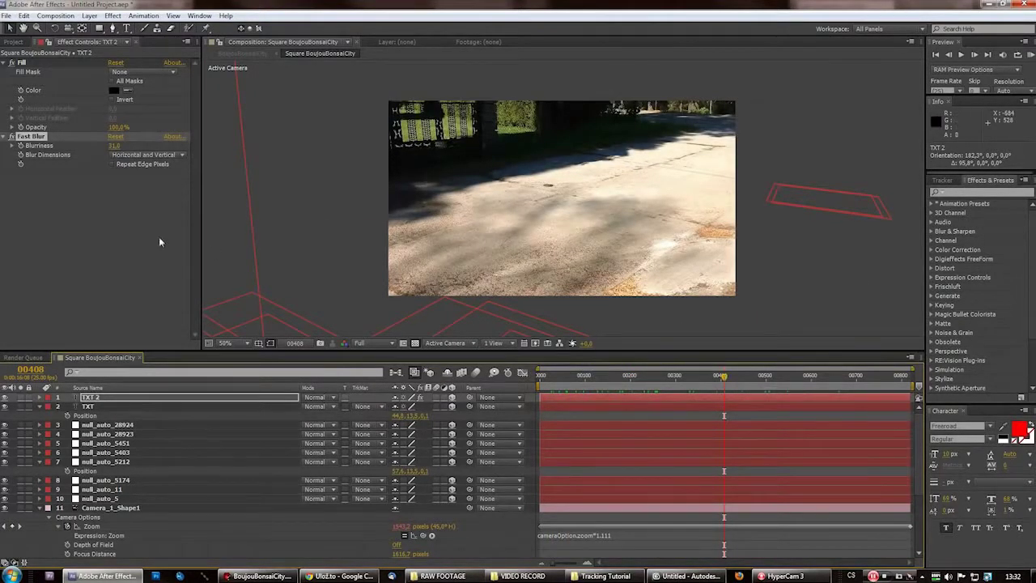
Create a black 1280 x 720 px solid layer in the Square BoujouBonsaiCity composition
{"action": "left_click", "coordinate": [85, 235]}
{"action": "left_click", "coordinate": [106, 366]}
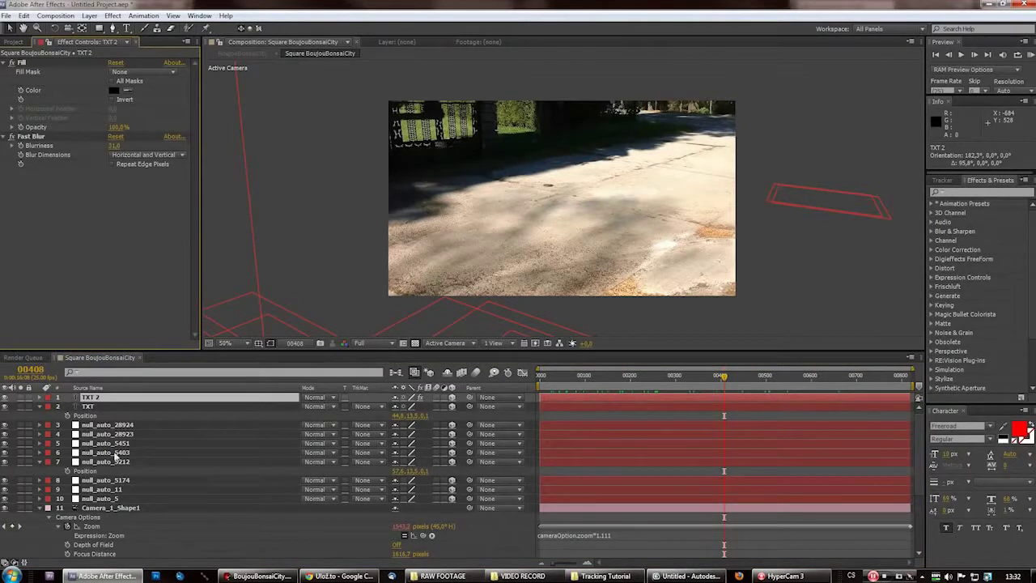
{"action": "left_click", "coordinate": [117, 417]}
{"action": "right_click", "coordinate": [31, 417]}
{"action": "mouse_move", "coordinate": [149, 428]}
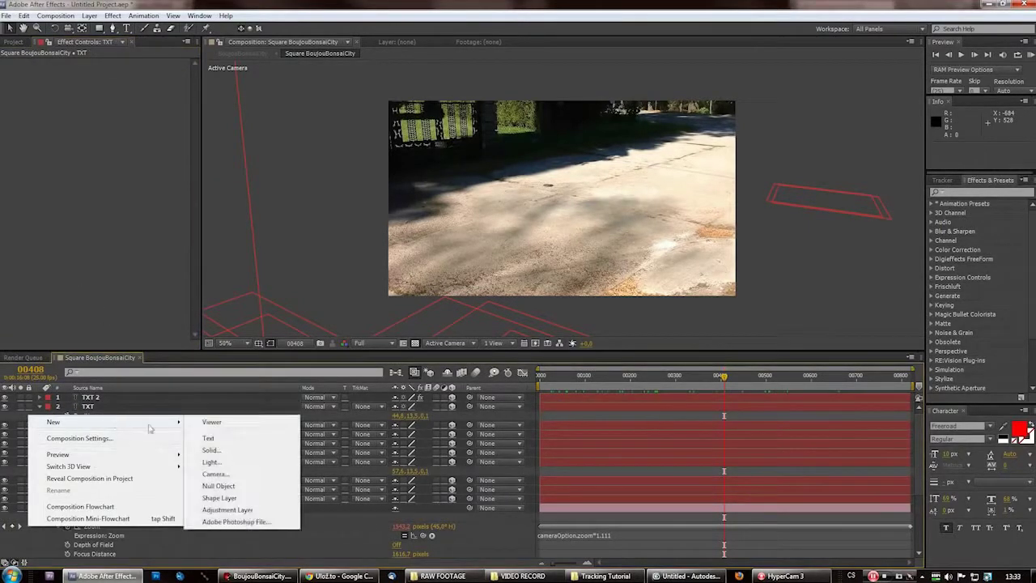
{"action": "left_click", "coordinate": [213, 450]}
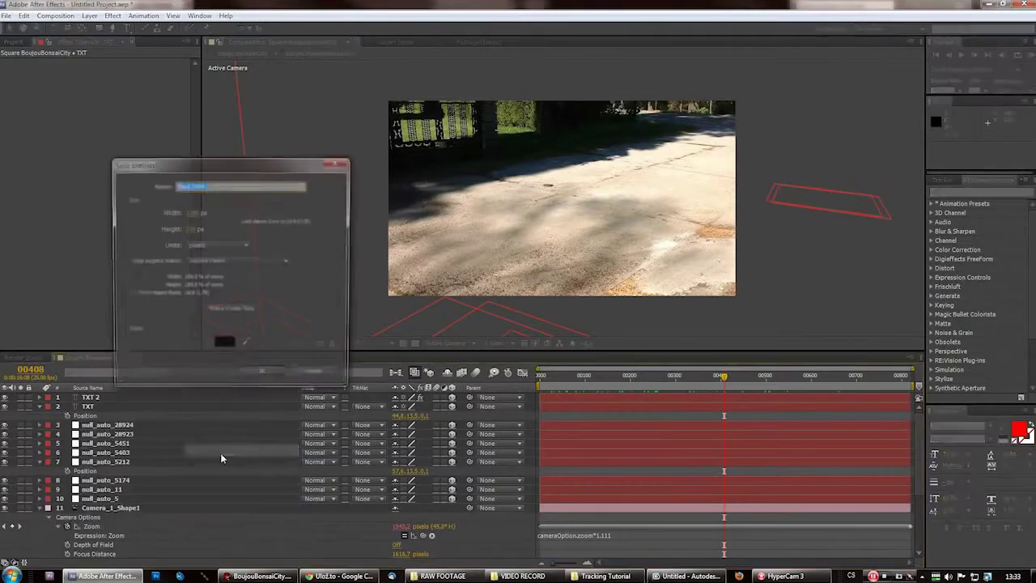
{"action": "left_click", "coordinate": [259, 374]}
Apply the Video Copilot Element effect to the black solid
{"action": "right_click", "coordinate": [86, 143]}
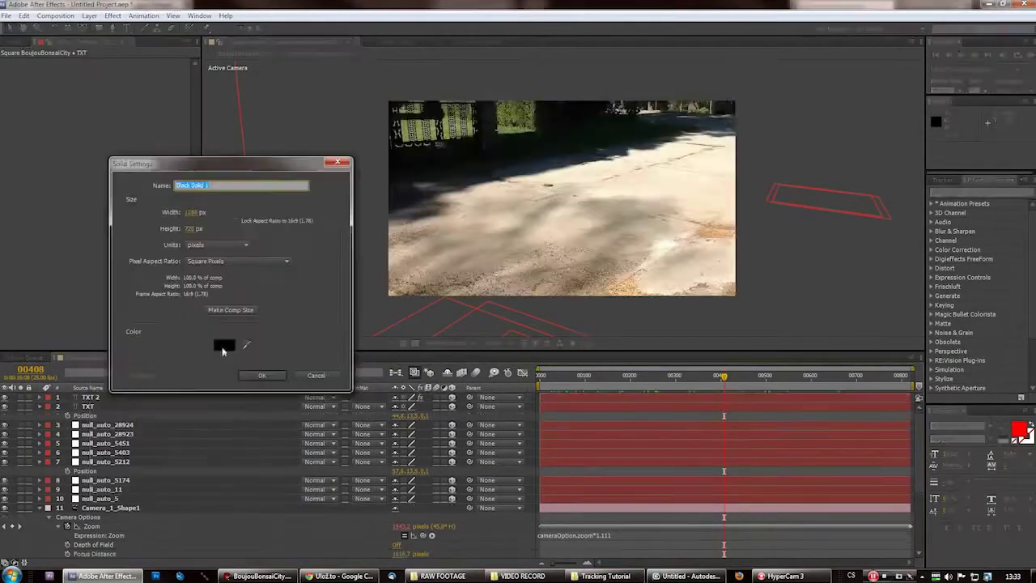
{"action": "key", "text": "Escape"}
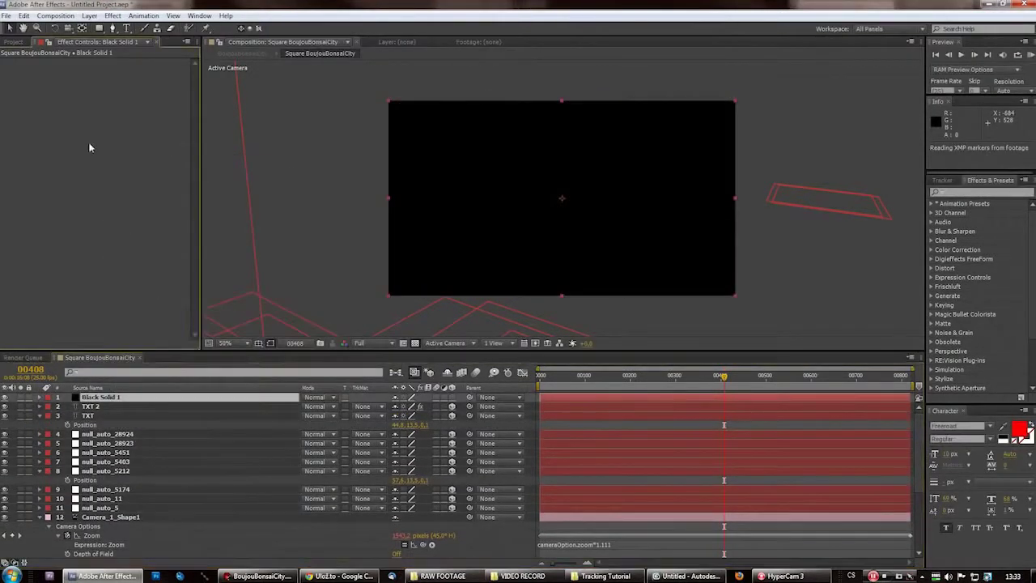
{"action": "right_click", "coordinate": [90, 147]}
{"action": "mouse_move", "coordinate": [172, 503]}
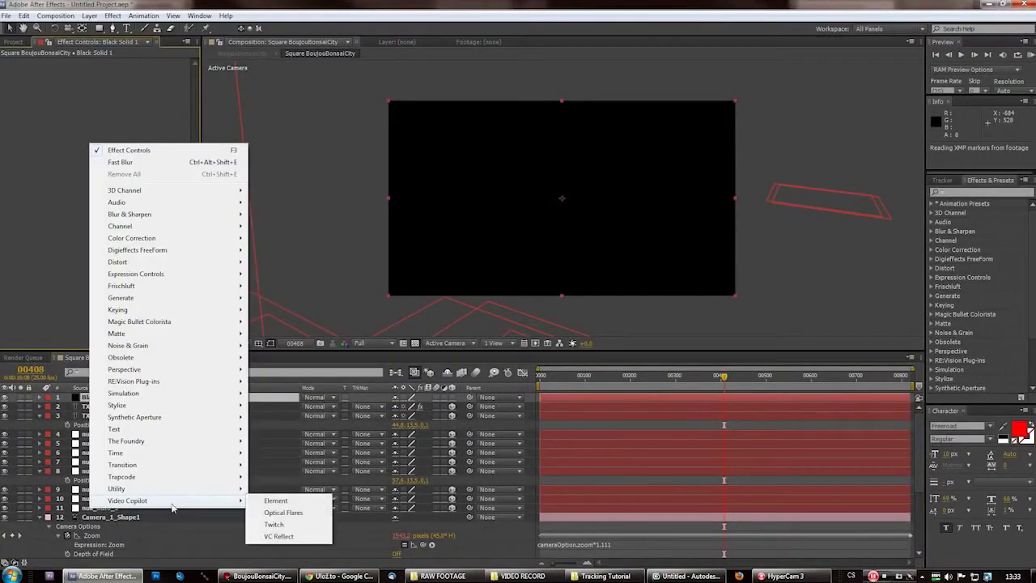
{"action": "left_click", "coordinate": [280, 501]}
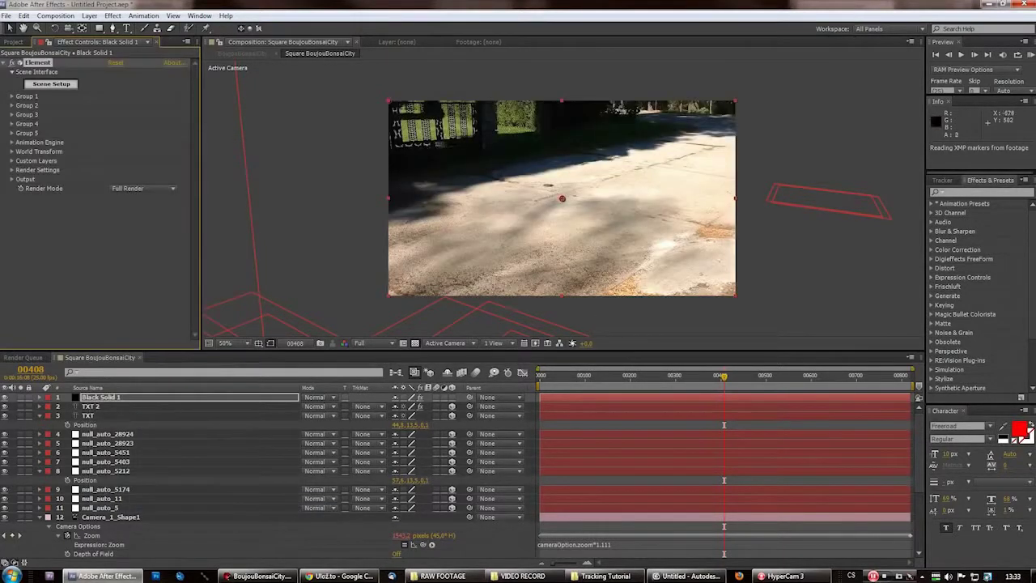
Return to frame 0, load the first Fresh_Food model in Element's Scene Setup, and reveal Group 1's Particle Replicator settings
{"action": "left_click_drag", "start_coordinate": [545, 378], "coordinate": [158, 258]}
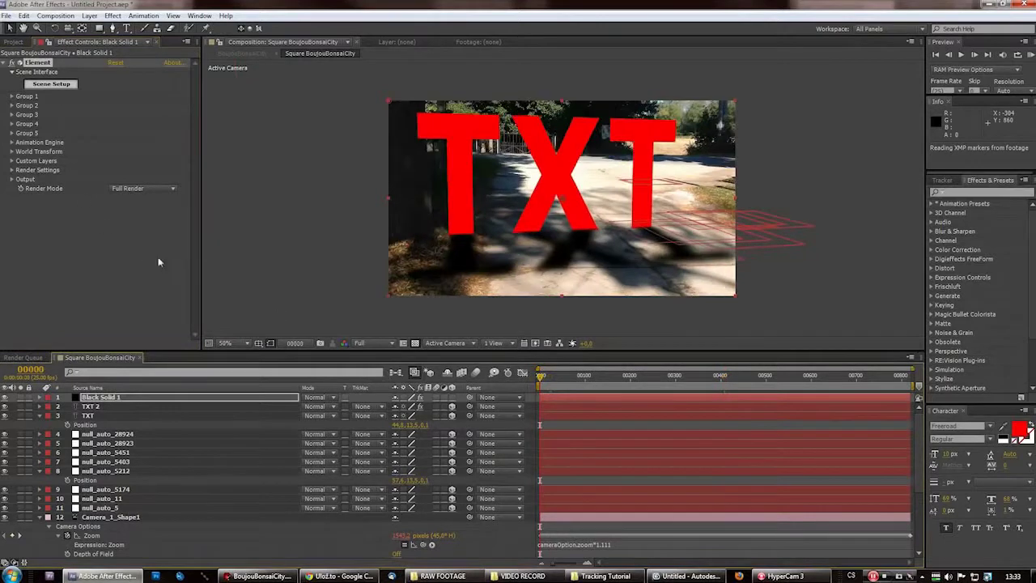
{"action": "left_click", "coordinate": [47, 41]}
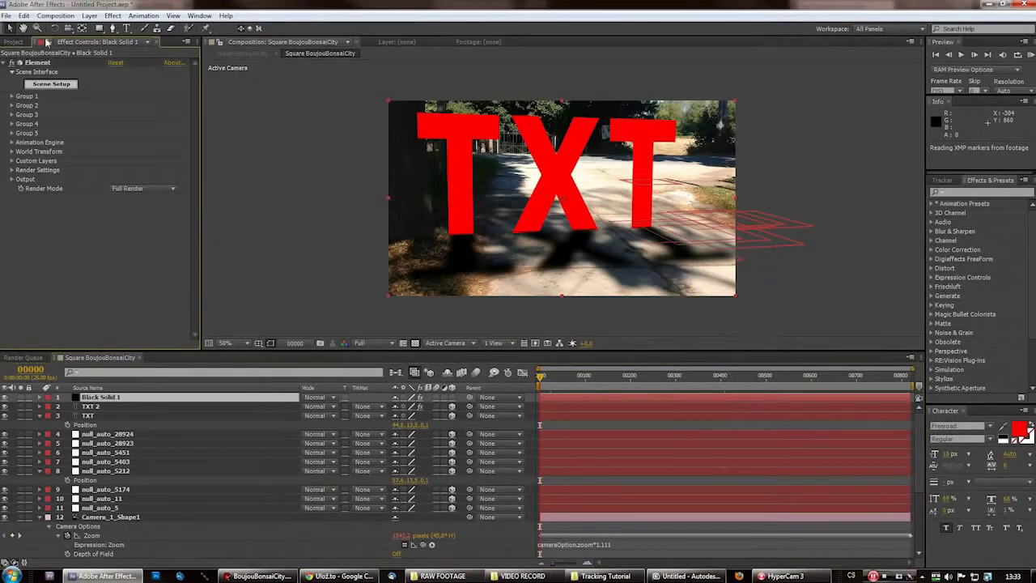
{"action": "left_click", "coordinate": [51, 84]}
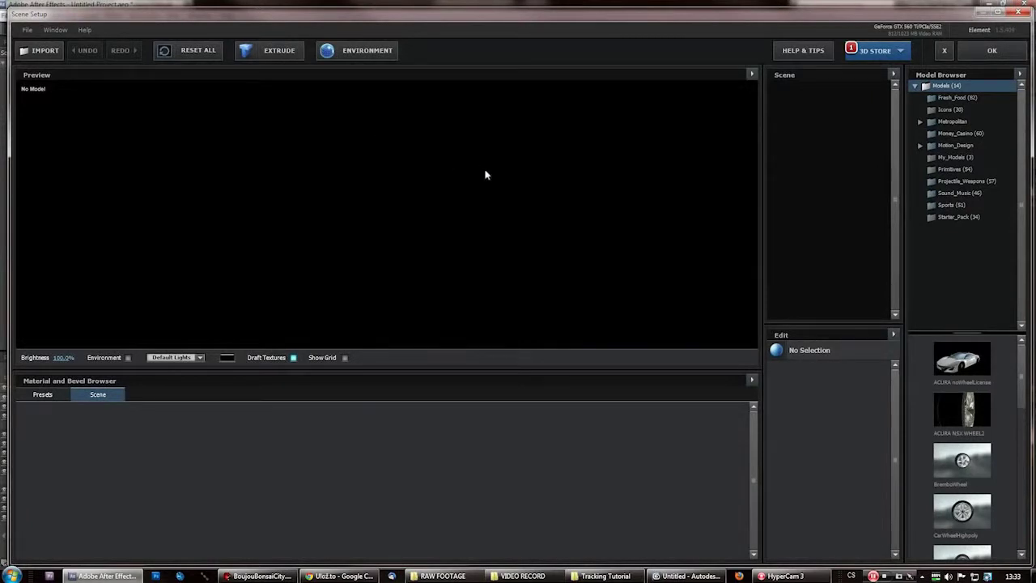
{"action": "left_click", "coordinate": [957, 97]}
{"action": "left_click", "coordinate": [963, 359]}
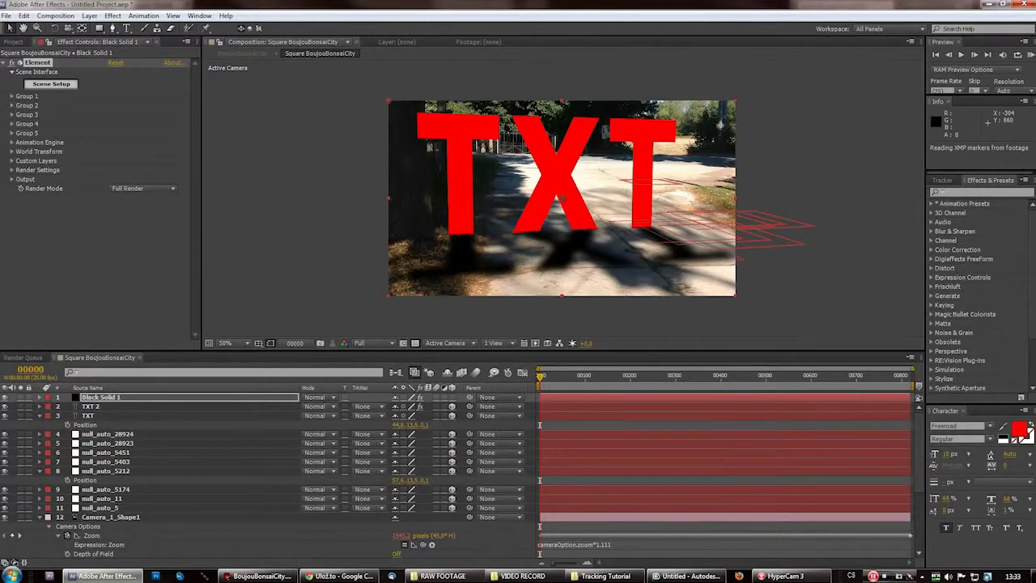
{"action": "left_click", "coordinate": [11, 96]}
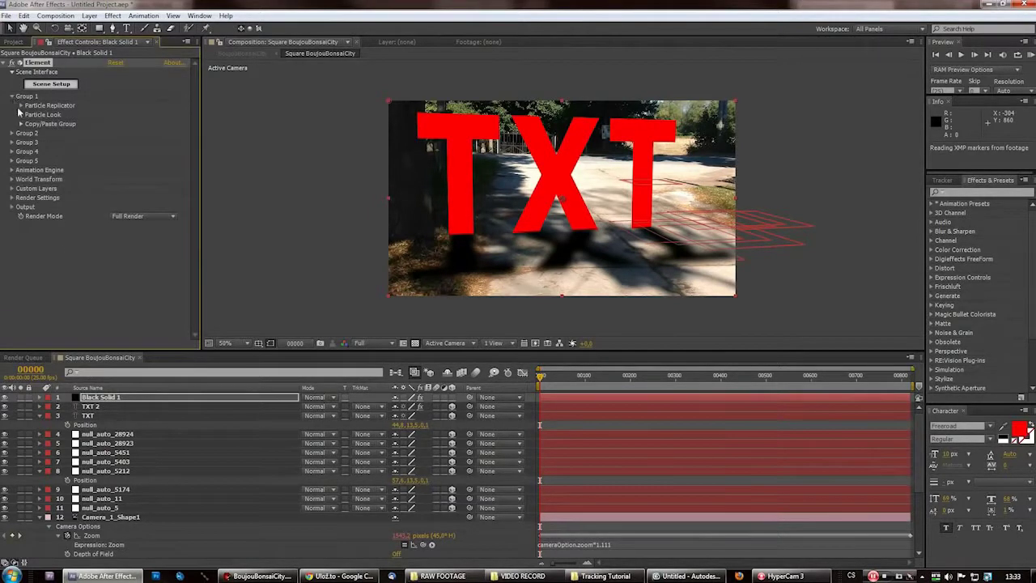
{"action": "left_click", "coordinate": [21, 105]}
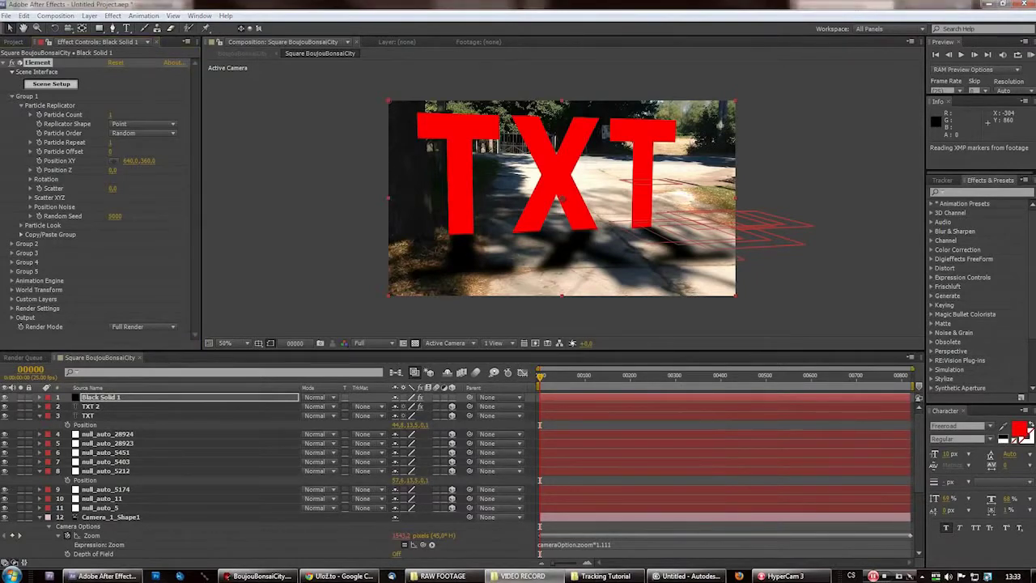
Switch to 3ds Max and watch the Epic Cabbage.mp4 example video in VLC
{"action": "left_click", "coordinate": [687, 576]}
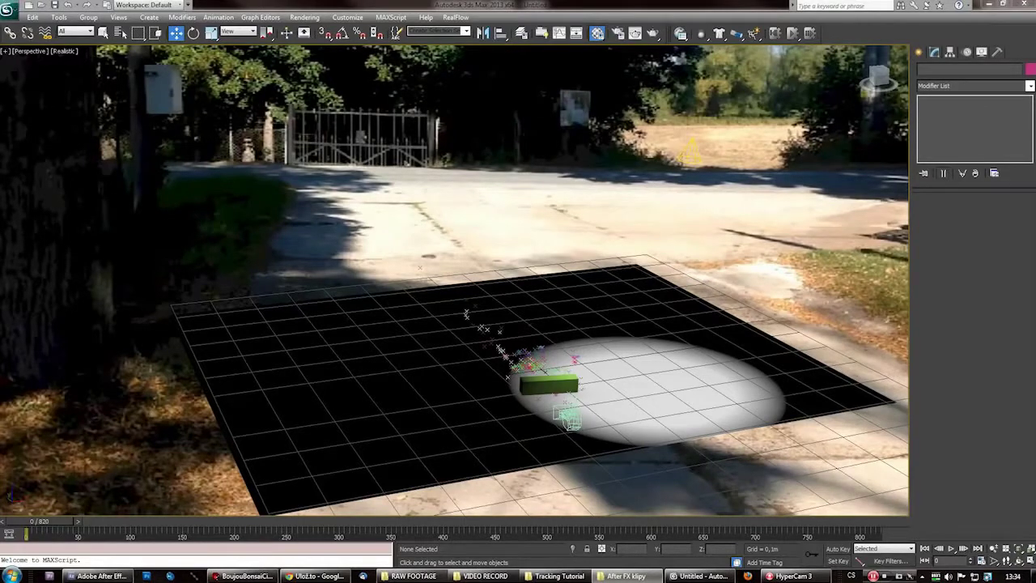
{"action": "scroll", "coordinate": [451, 132], "scroll_direction": "down", "scroll_amount": 3}
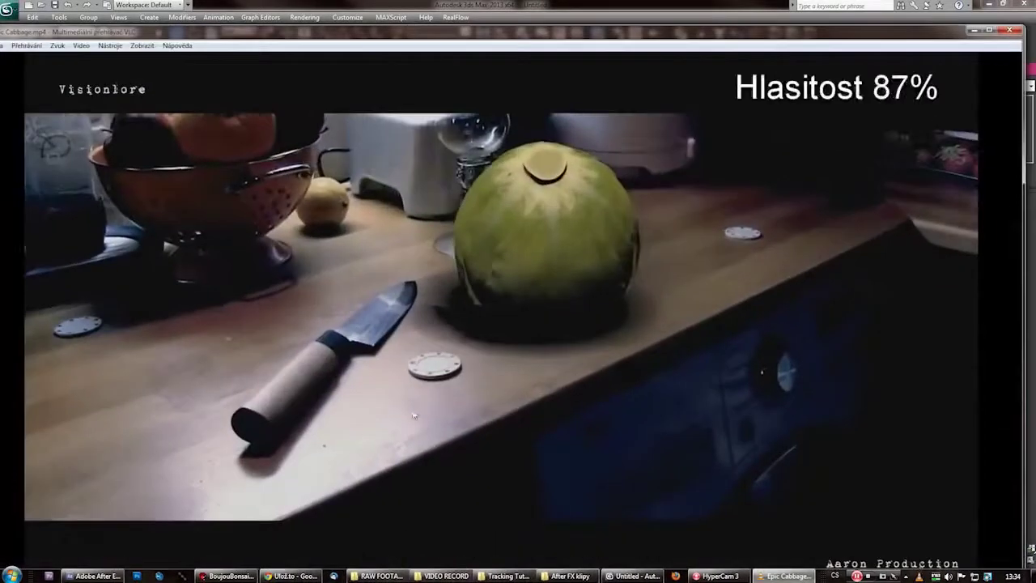
{"action": "scroll", "coordinate": [444, 379], "scroll_direction": "up", "scroll_amount": 3}
{"action": "scroll", "coordinate": [444, 379], "scroll_direction": "down", "scroll_amount": 5}
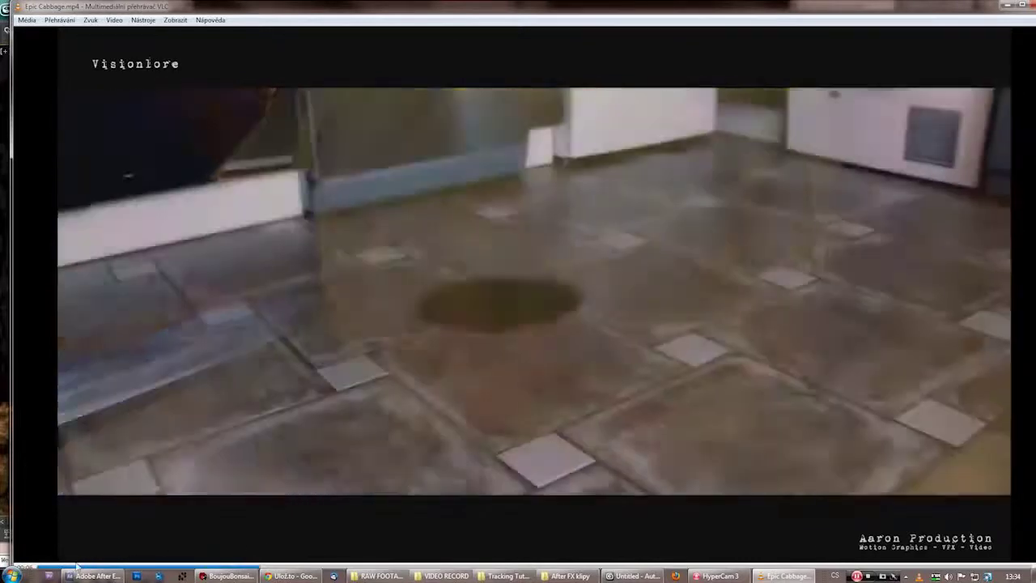
{"action": "left_click", "coordinate": [77, 566]}
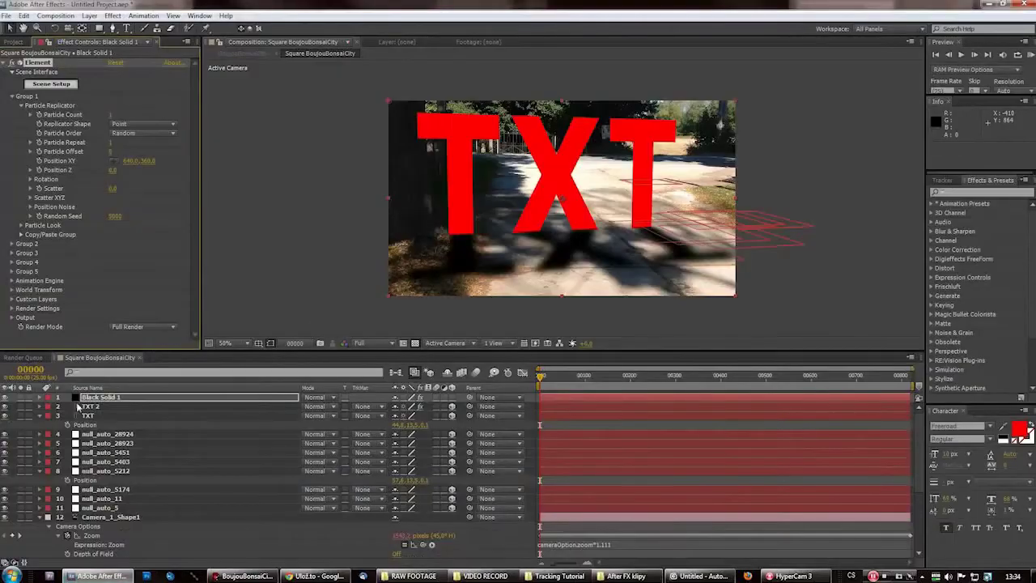
Place the Element model at the TXT layer's coordinates by setting Group 1's Position XY to 44.8, 13.5 and Position Z to 0.1
{"action": "left_click", "coordinate": [101, 399]}
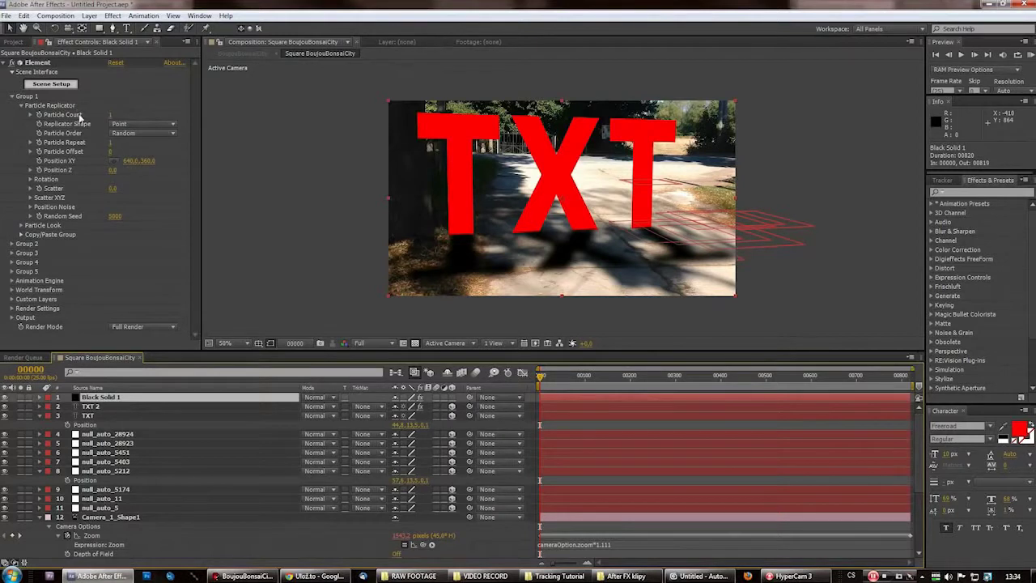
{"action": "left_click", "coordinate": [129, 161]}
{"action": "type", "text": "44,8"}
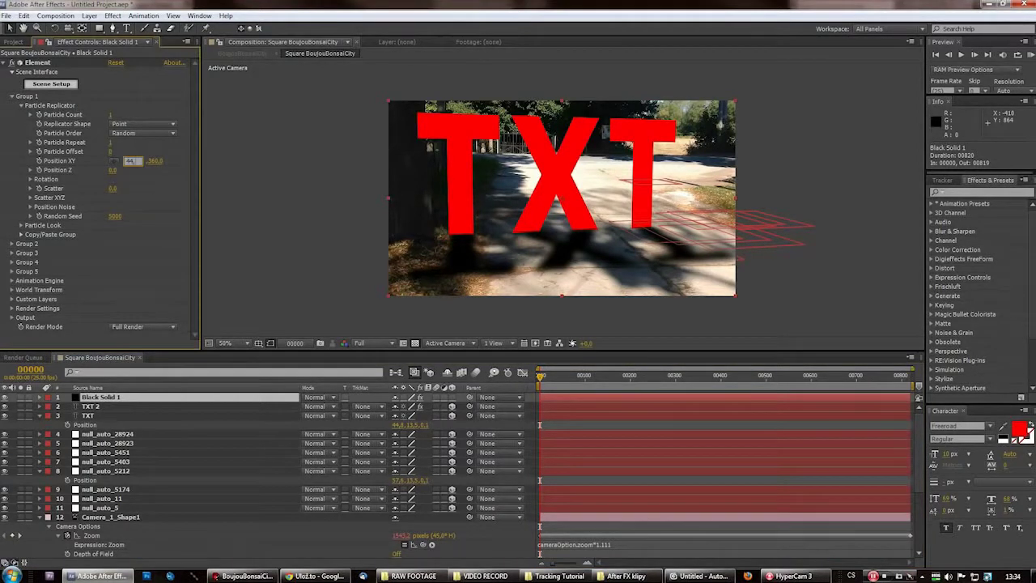
{"action": "key", "text": "Return"}
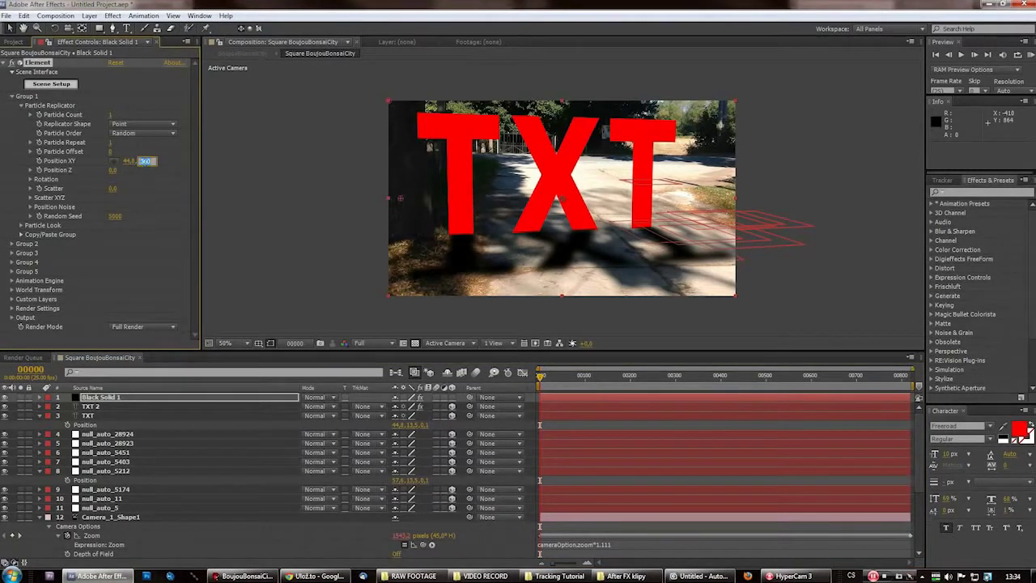
{"action": "type", "text": "13,5"}
{"action": "key", "text": "Return"}
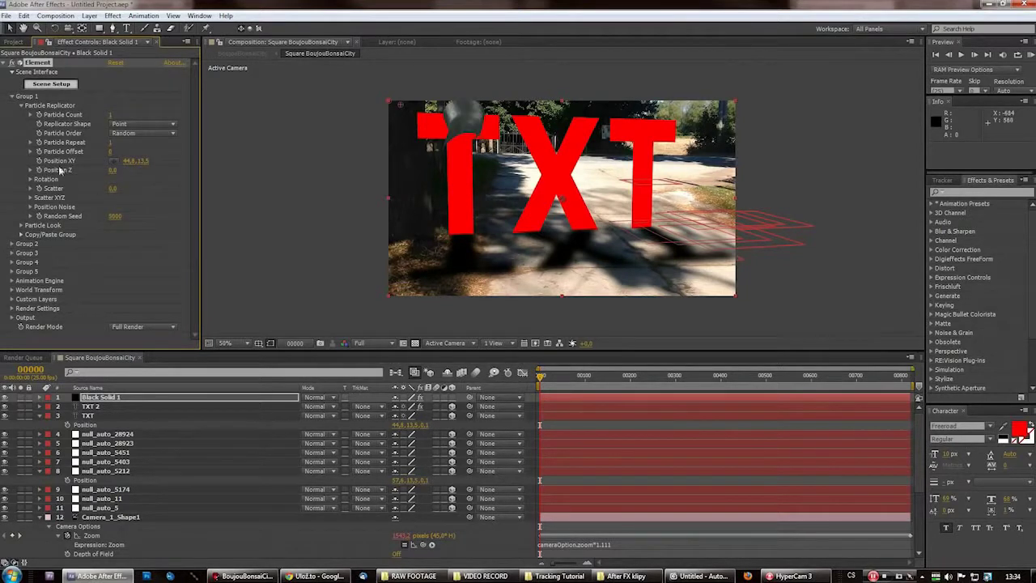
{"action": "left_click", "coordinate": [114, 170]}
{"action": "key", "text": "Return"}
{"action": "left_click", "coordinate": [113, 172]}
{"action": "key", "text": "Return"}
Reduce Group 1's Particle Look size to about 0.75 and hide the TXT and TXT 2 layers
{"action": "left_click", "coordinate": [22, 225]}
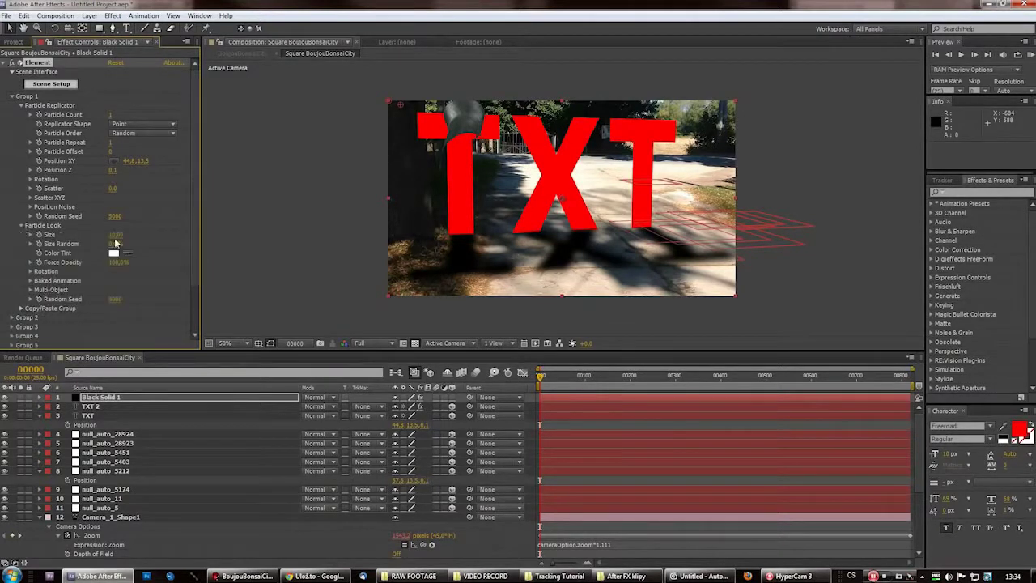
{"action": "left_click_drag", "start_coordinate": [75, 249], "coordinate": [0, 259]}
{"action": "left_click_drag", "start_coordinate": [105, 234], "coordinate": [101, 234]}
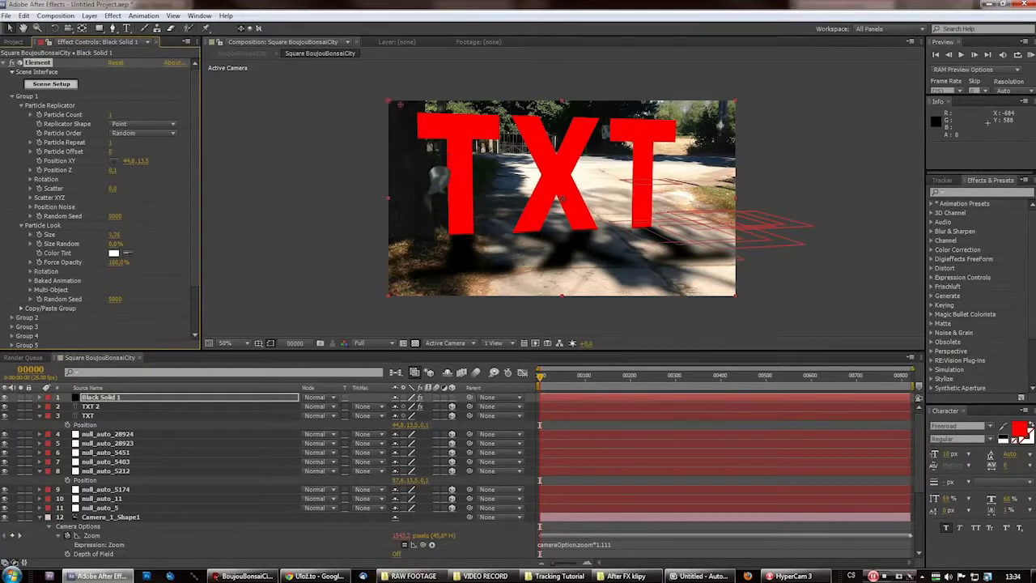
{"action": "middle_click_drag", "start_coordinate": [354, 199], "coordinate": [376, 203]}
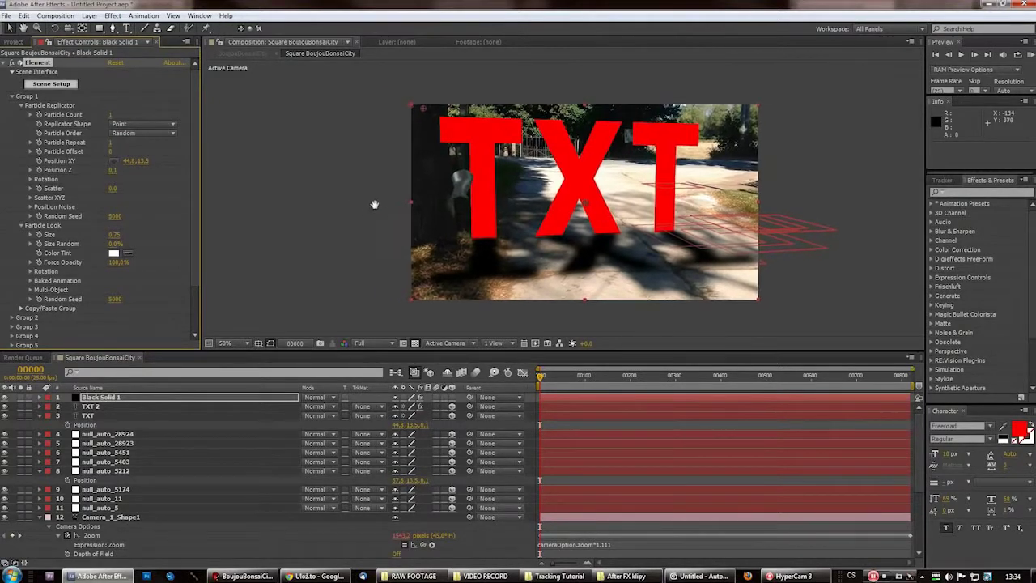
{"action": "left_click", "coordinate": [5, 406]}
{"action": "left_click", "coordinate": [5, 406]}
{"action": "left_click_drag", "start_coordinate": [5, 407], "coordinate": [5, 415]}
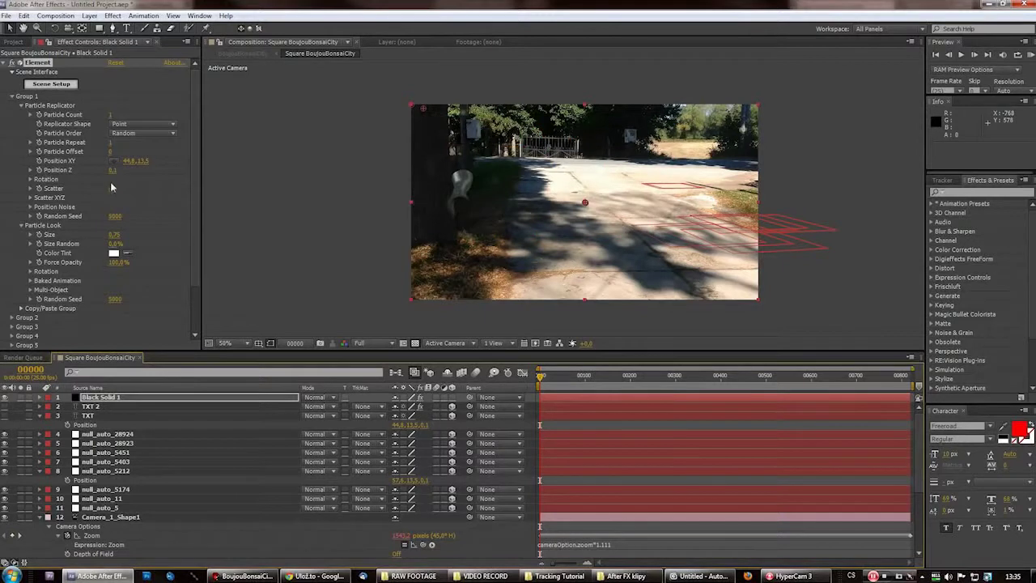
Reduce the model's particle size to 0.11, shift its X position to about 56.8, and scrub to frame 80 to check the track
{"action": "left_click_drag", "start_coordinate": [113, 247], "coordinate": [97, 243]}
{"action": "left_click_drag", "start_coordinate": [126, 161], "coordinate": [208, 227]}
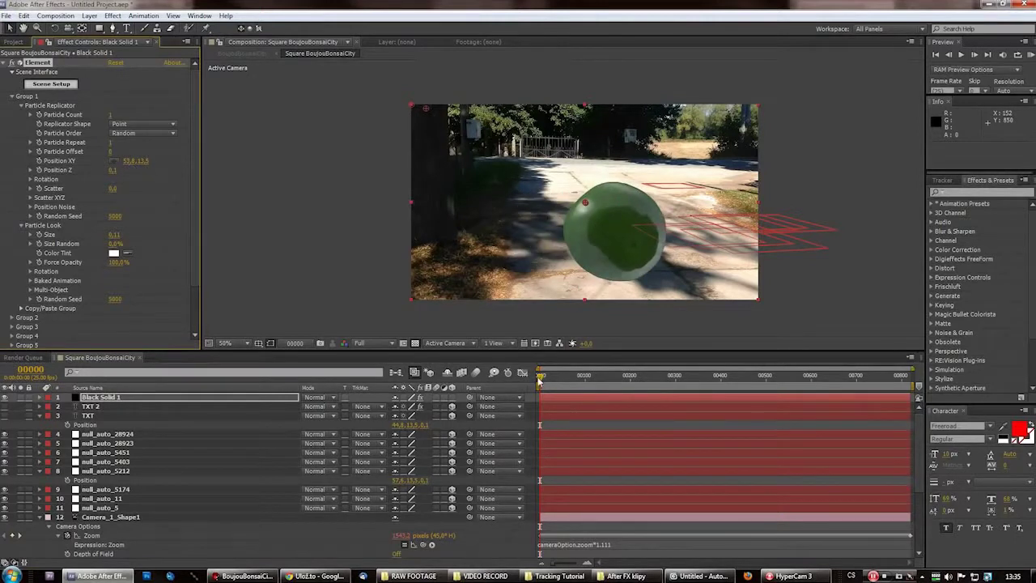
{"action": "left_click_drag", "start_coordinate": [539, 380], "coordinate": [561, 386]}
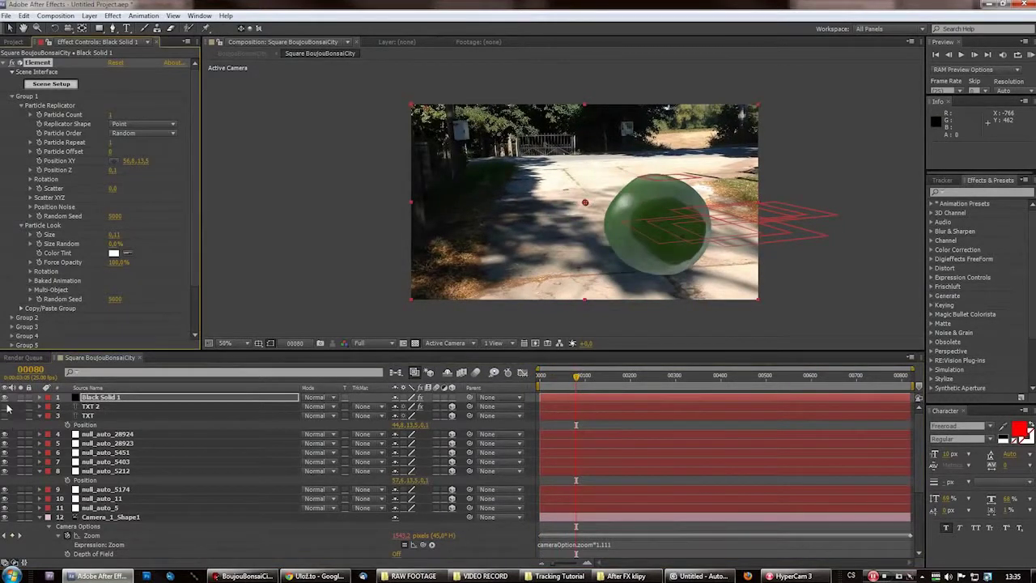
Show the TXT and TXT 2 layers again and scrub the timeline to check the Element model against the text
{"action": "left_click_drag", "start_coordinate": [7, 406], "coordinate": [7, 416]}
{"action": "left_click_drag", "start_coordinate": [577, 379], "coordinate": [624, 386]}
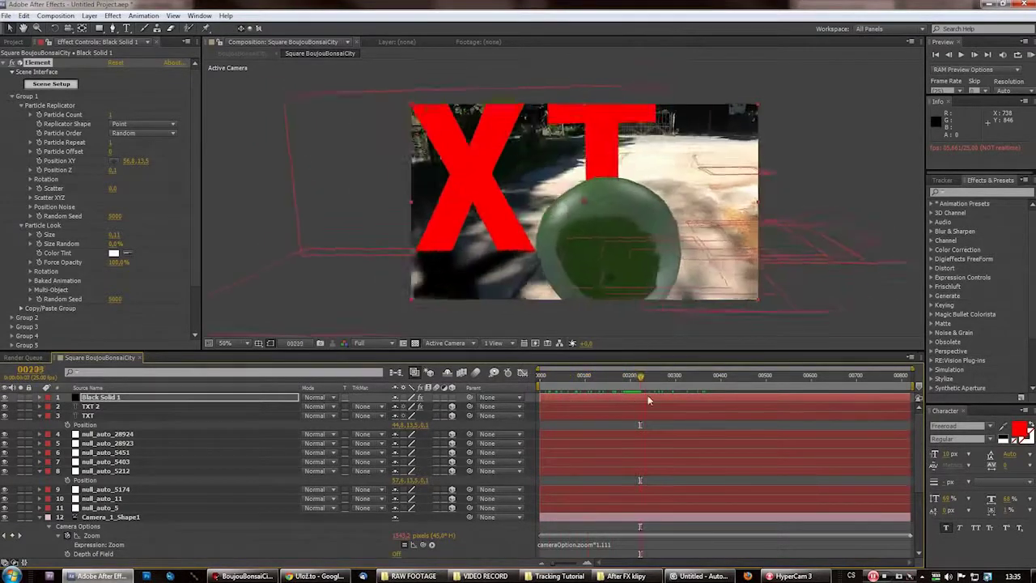
{"action": "left_click_drag", "start_coordinate": [199, 158], "coordinate": [194, 109]}
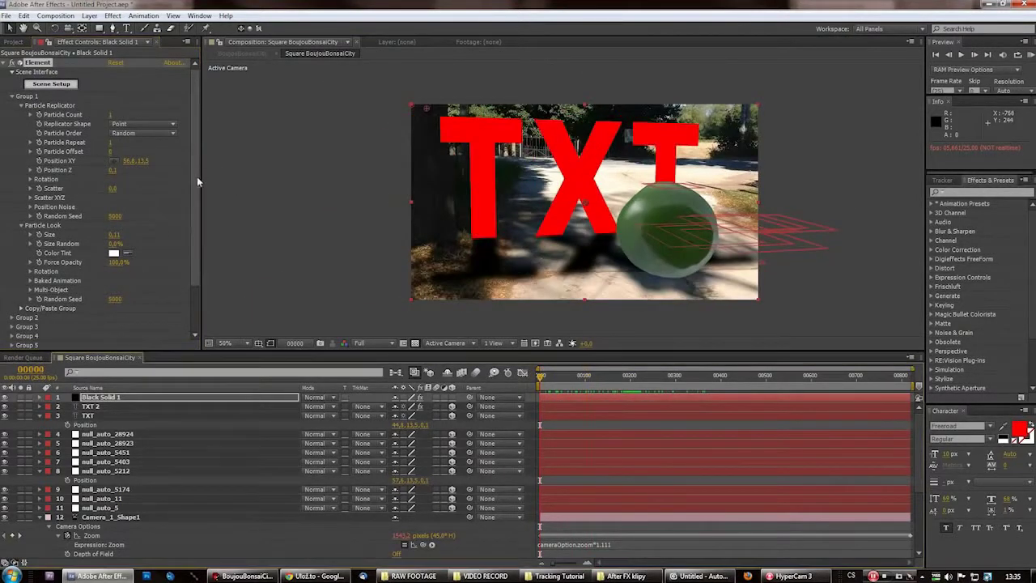
{"action": "left_click_drag", "start_coordinate": [197, 176], "coordinate": [196, 219]}
{"action": "left_click_drag", "start_coordinate": [599, 375], "coordinate": [473, 371]}
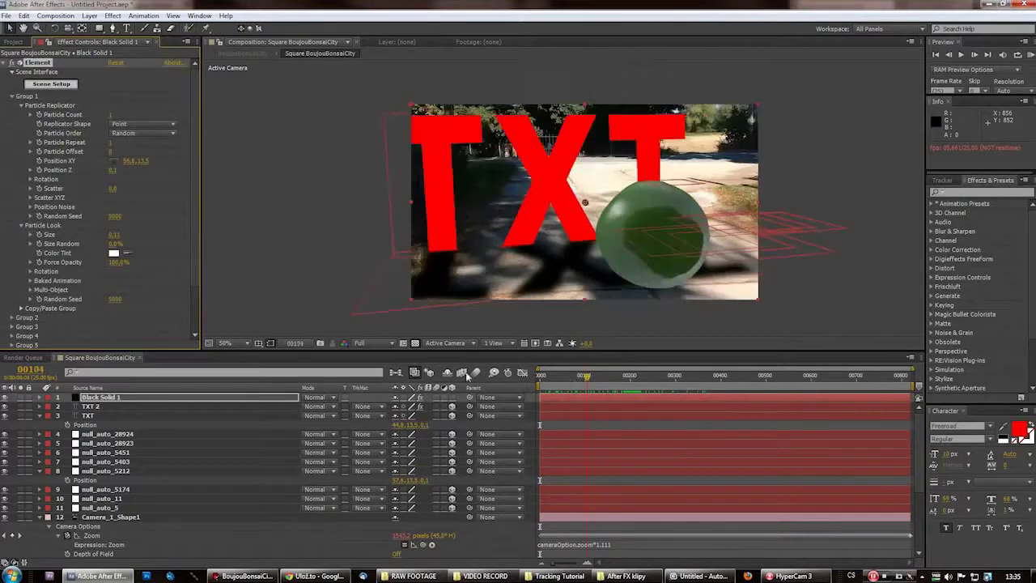
{"action": "left_click_drag", "start_coordinate": [197, 175], "coordinate": [212, 279]}
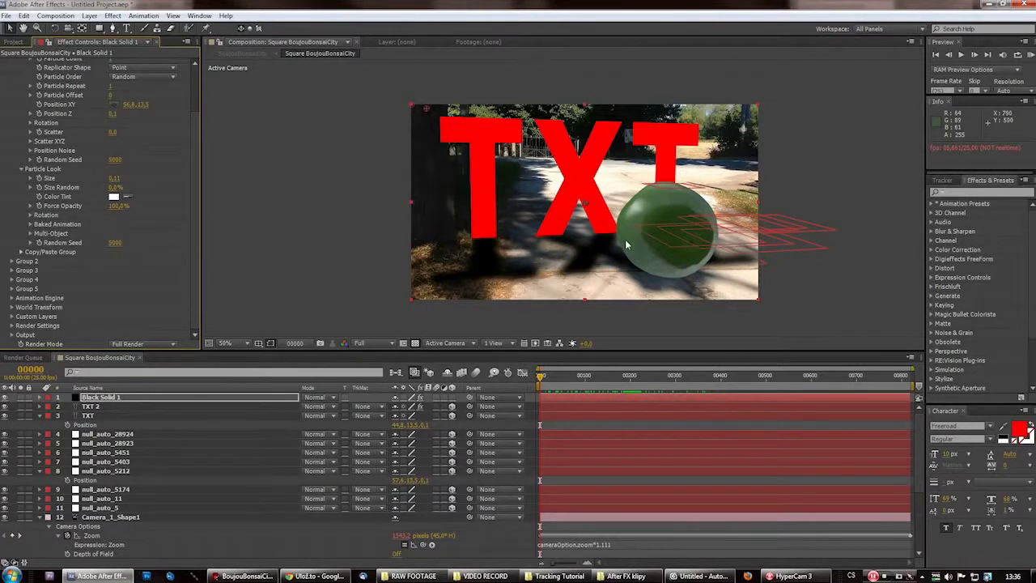
Expand Element's World Transform settings and scrub to frame 182 to examine the model's placement
{"action": "left_click", "coordinate": [12, 307]}
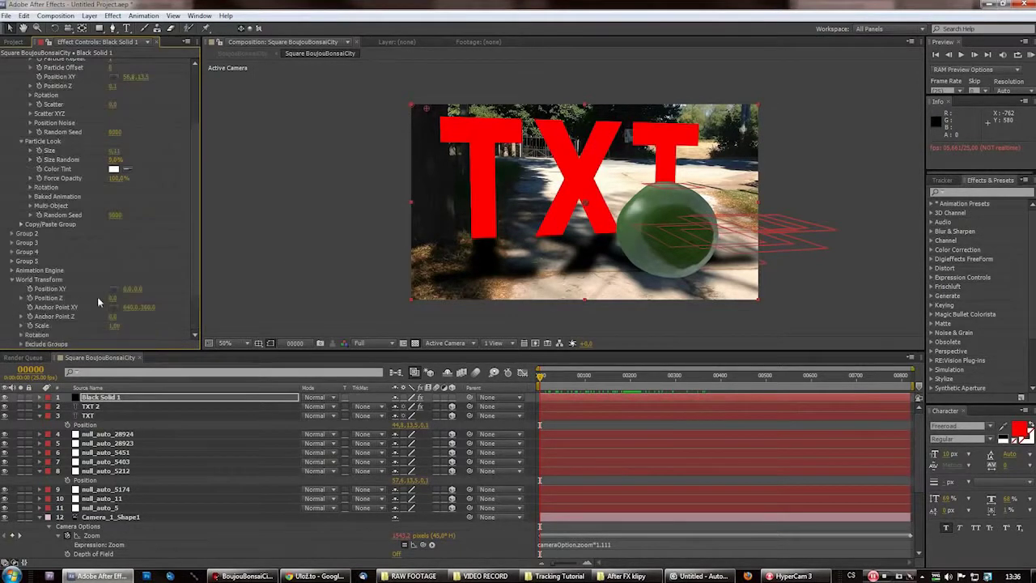
{"action": "left_click_drag", "start_coordinate": [584, 379], "coordinate": [623, 377]}
{"action": "key", "text": "Home"}
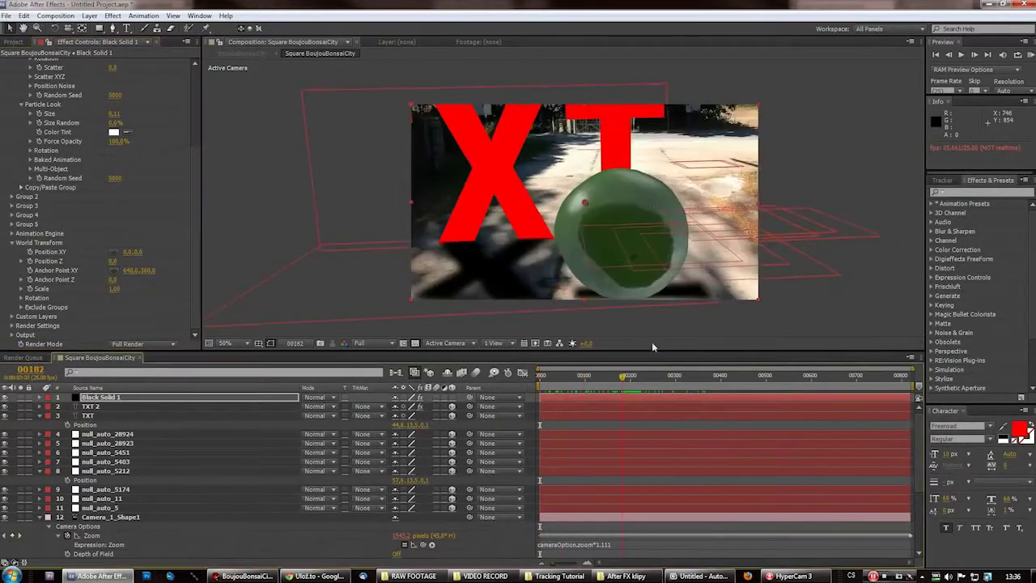
{"action": "scroll", "coordinate": [174, 75], "scroll_direction": "up", "scroll_amount": 5}
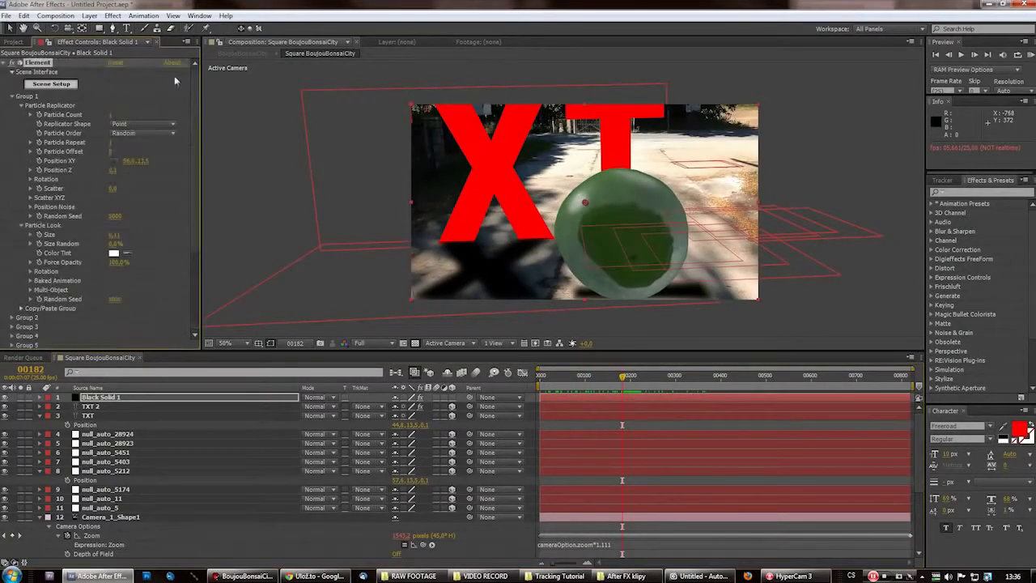
Set the apple model's anchor point to Bottom in Element's Scene Setup and check the result in the composition
{"action": "left_click", "coordinate": [52, 85]}
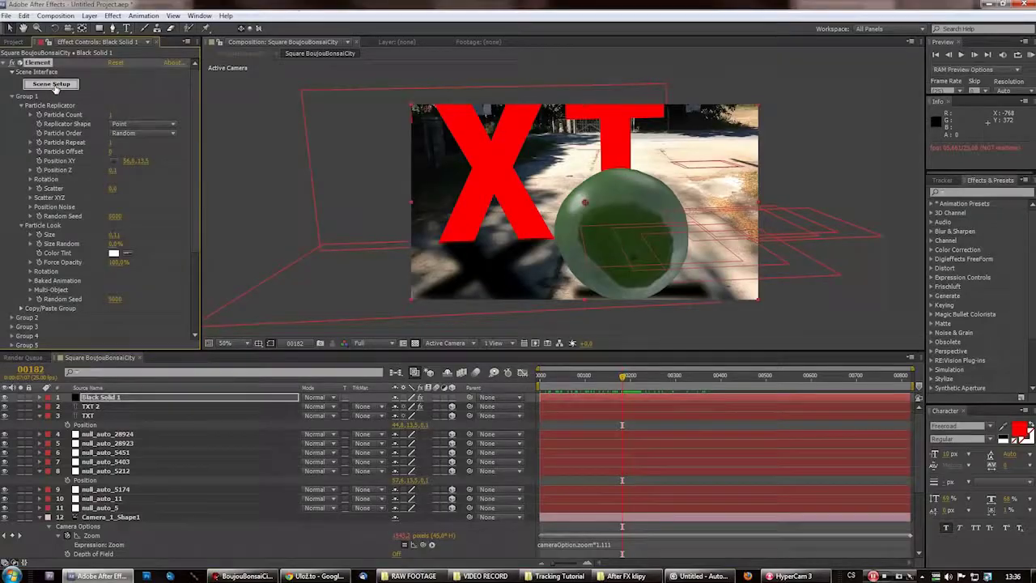
{"action": "left_click", "coordinate": [874, 439]}
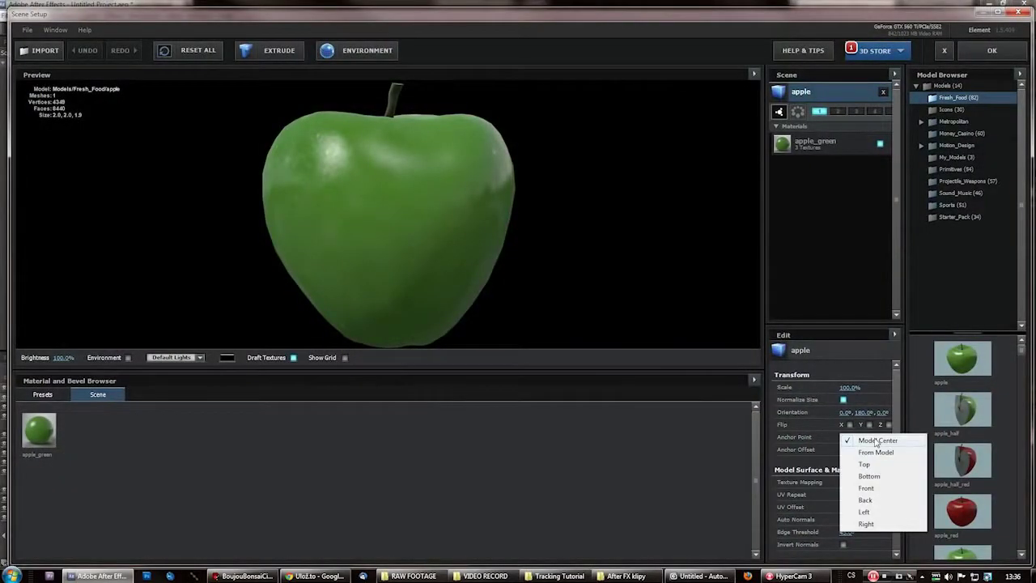
{"action": "left_click", "coordinate": [874, 477]}
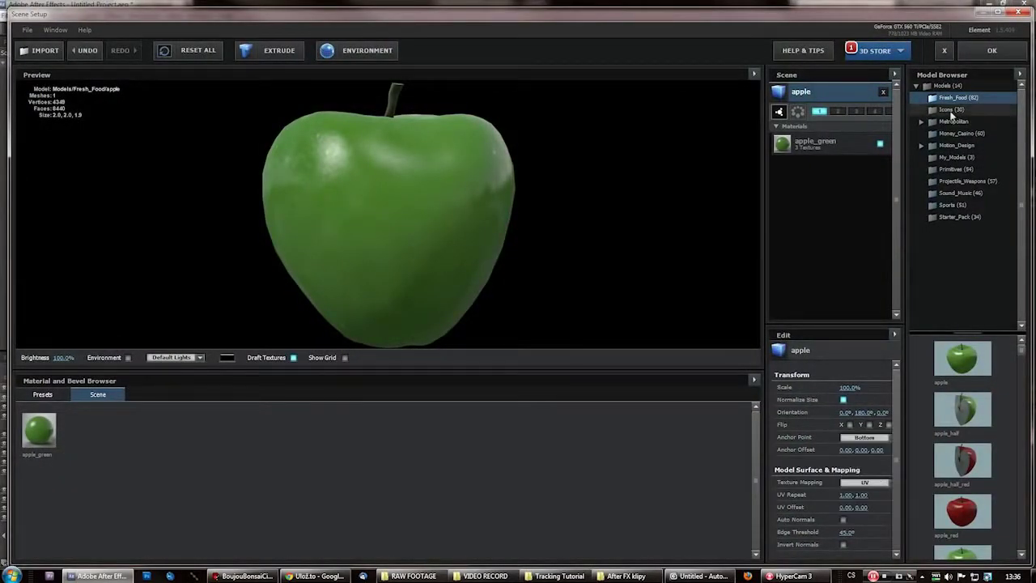
{"action": "left_click", "coordinate": [989, 52]}
{"action": "left_click_drag", "start_coordinate": [570, 372], "coordinate": [566, 401]}
Set the apple model's anchor point to From Model in Element's Scene Setup and return to the start of the timeline
{"action": "left_click", "coordinate": [50, 84]}
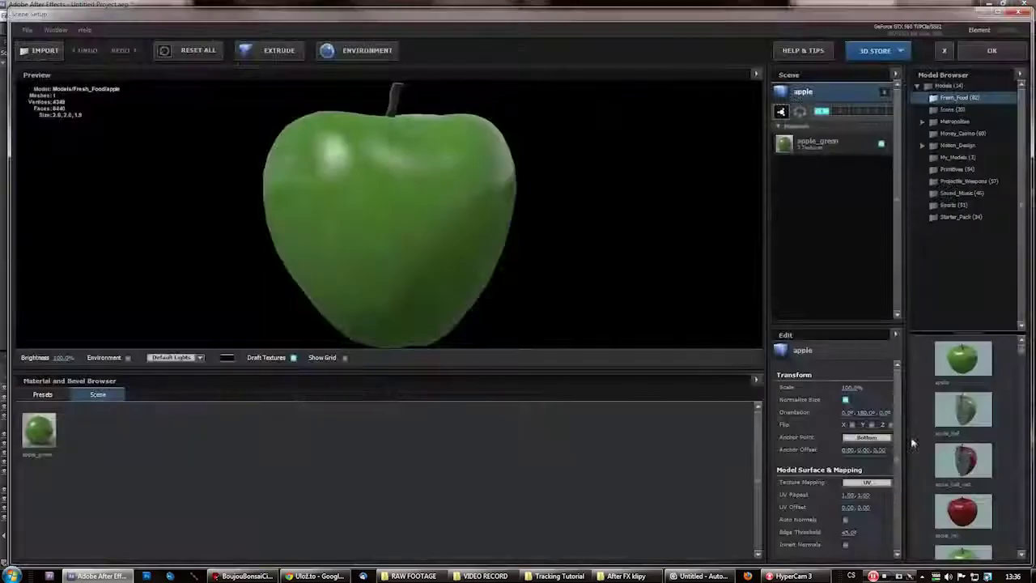
{"action": "left_click", "coordinate": [879, 438]}
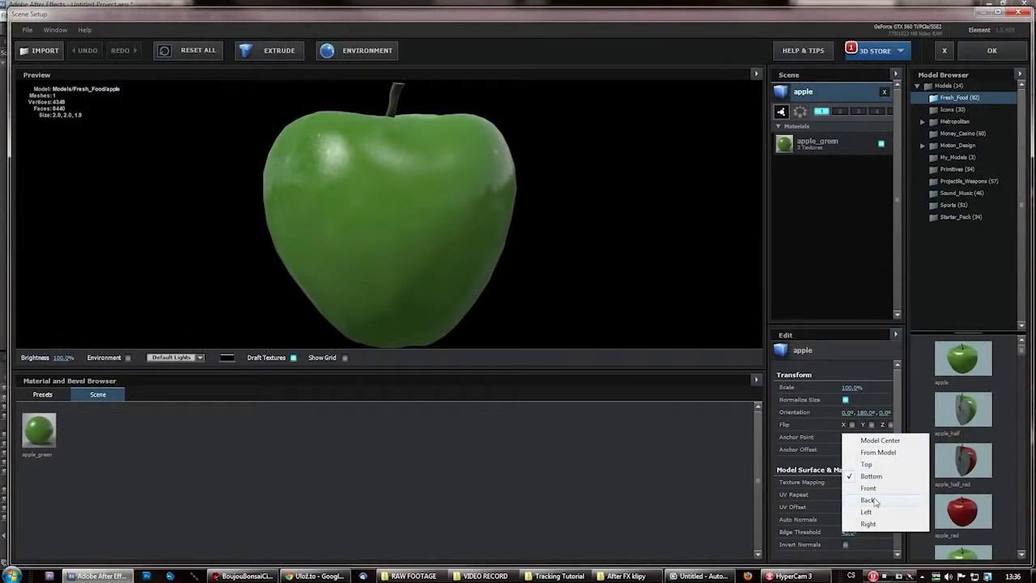
{"action": "left_click", "coordinate": [870, 463]}
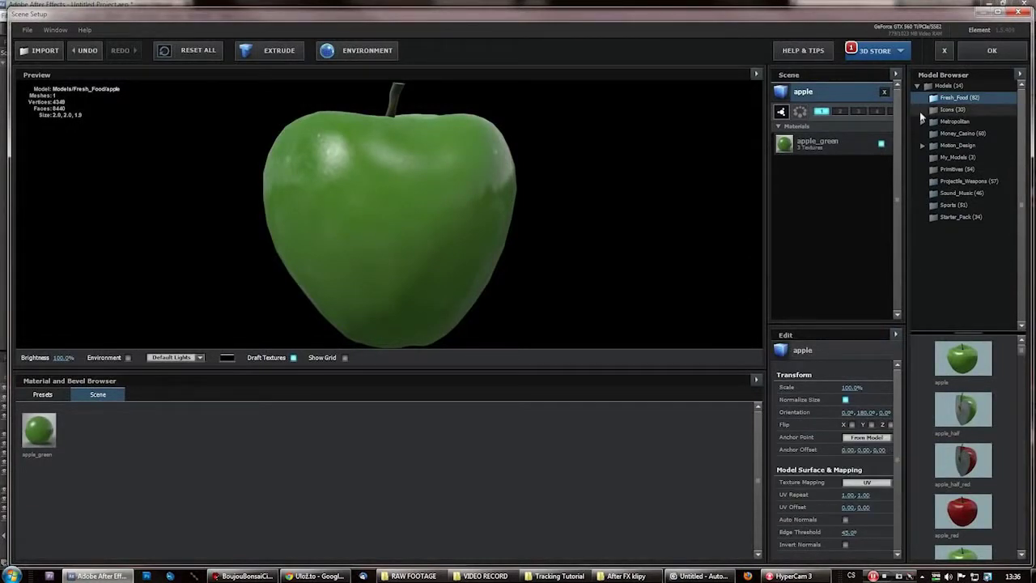
{"action": "left_click", "coordinate": [981, 53]}
{"action": "left_click_drag", "start_coordinate": [559, 384], "coordinate": [545, 401]}
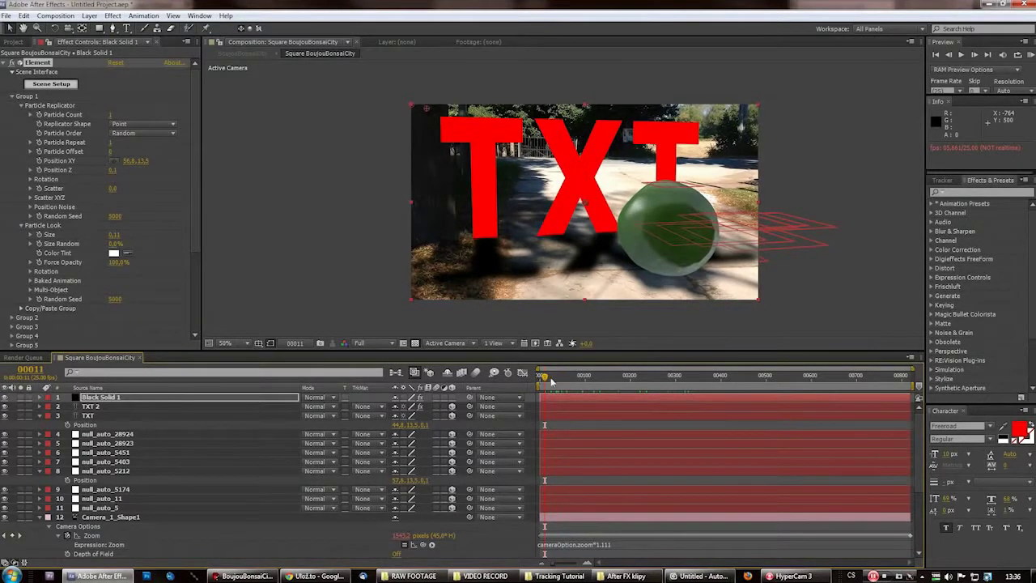
Scrub between the first frame and about frame 198 to examine how the apple and text stick to the tracked ground
{"action": "left_click_drag", "start_coordinate": [550, 381], "coordinate": [617, 387]}
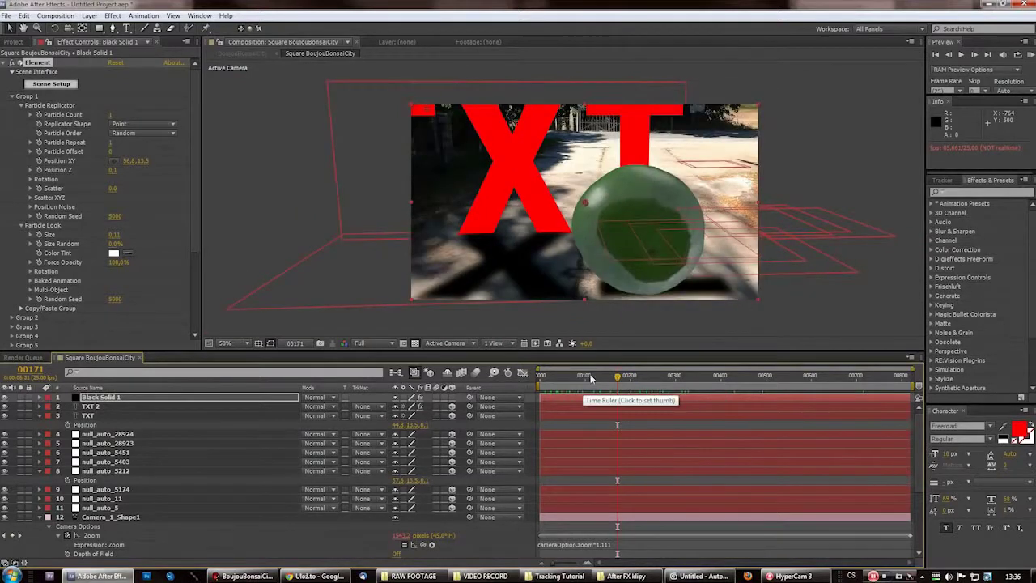
{"action": "left_click", "coordinate": [548, 377]}
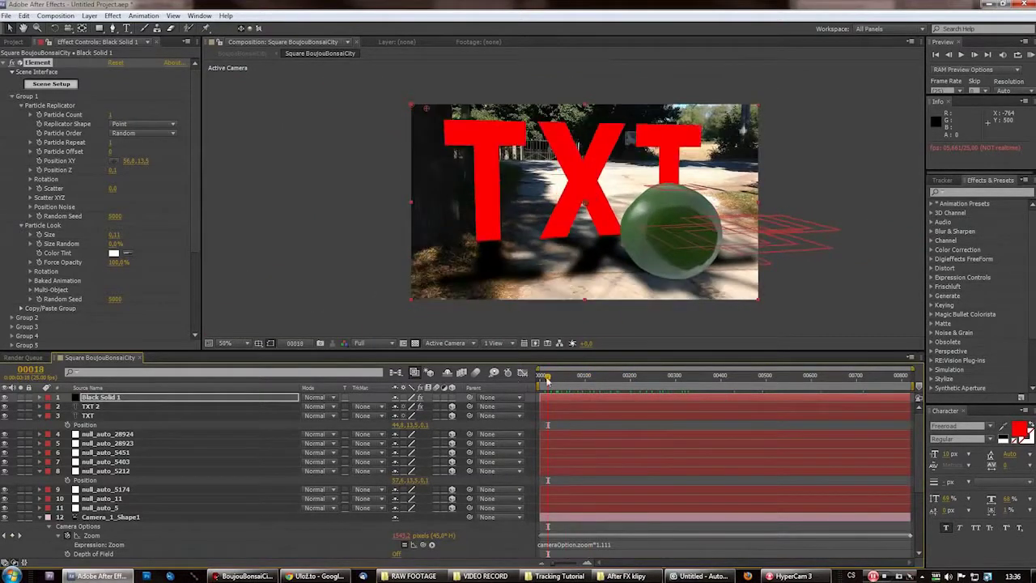
{"action": "left_click_drag", "start_coordinate": [548, 381], "coordinate": [535, 391]}
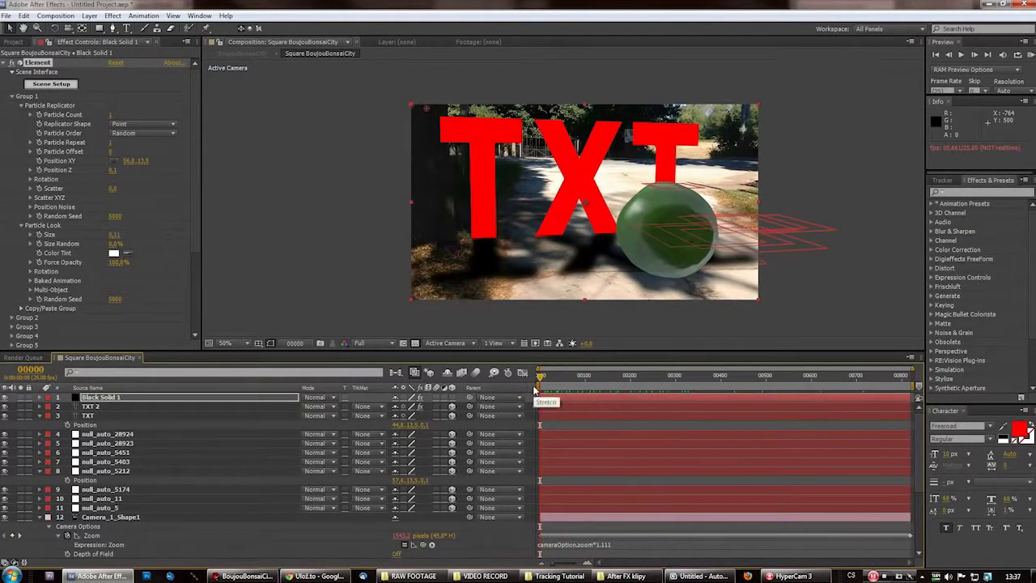
{"action": "left_click", "coordinate": [568, 383]}
{"action": "left_click", "coordinate": [581, 383]}
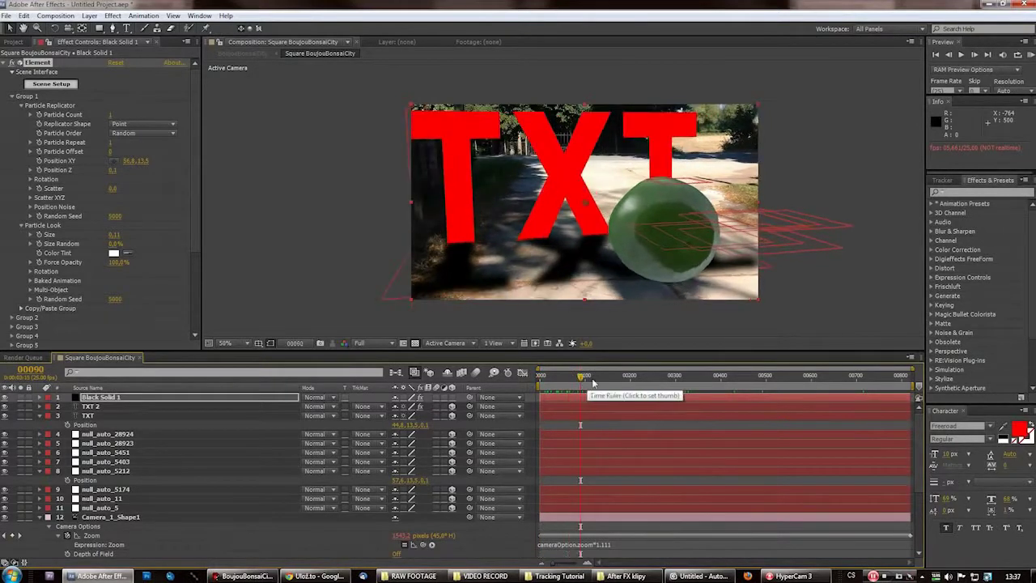
{"action": "left_click", "coordinate": [593, 383]}
{"action": "left_click", "coordinate": [630, 382]}
{"action": "left_click", "coordinate": [580, 382]}
{"action": "left_click", "coordinate": [593, 382]}
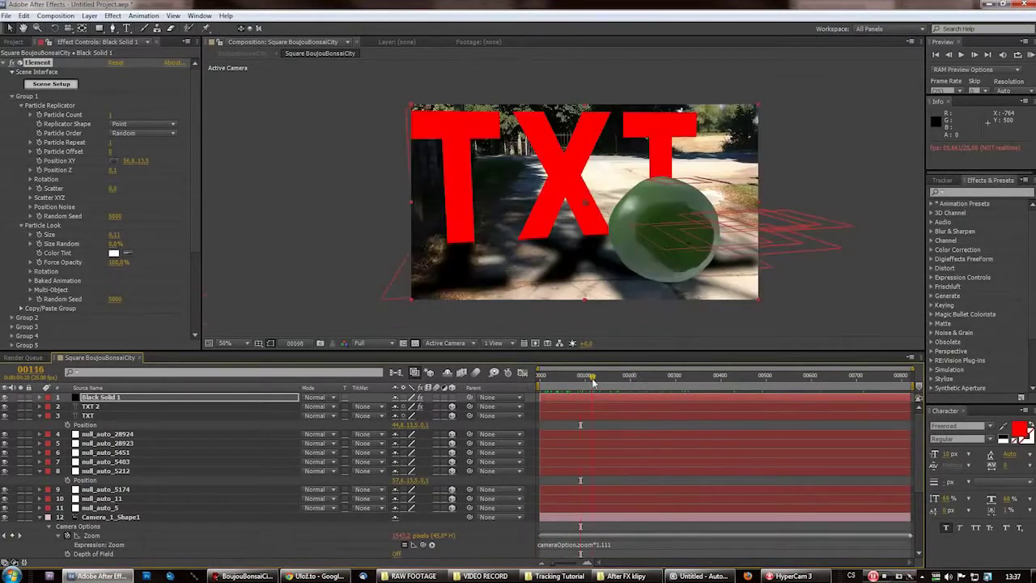
{"action": "left_click", "coordinate": [630, 381]}
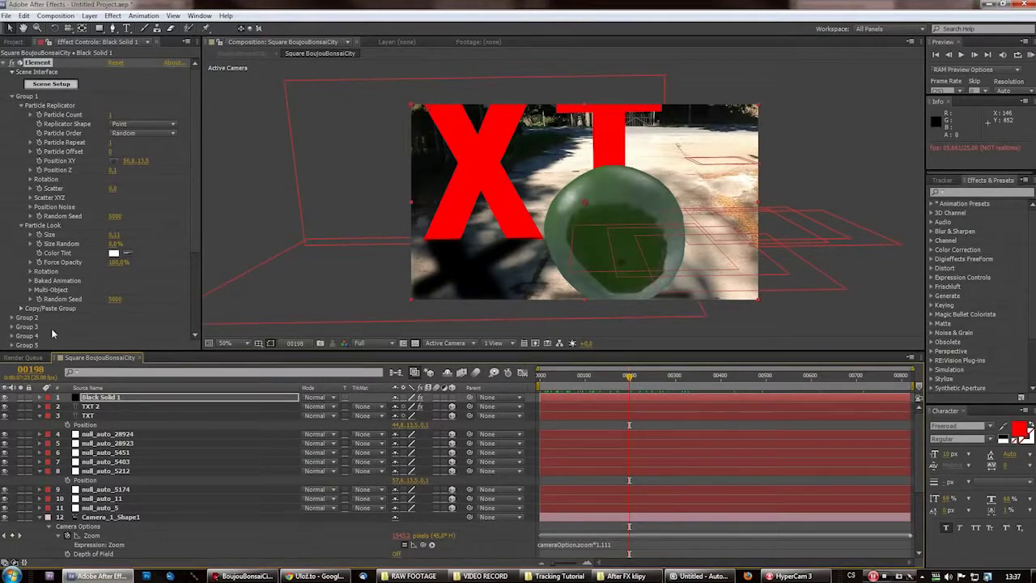
Switch to 3ds Max, set the viewport to the Camera_1 view, and scrub the timeline to check the tracked box
{"action": "key", "text": "alt+Tab"}
{"action": "left_click", "coordinate": [31, 51]}
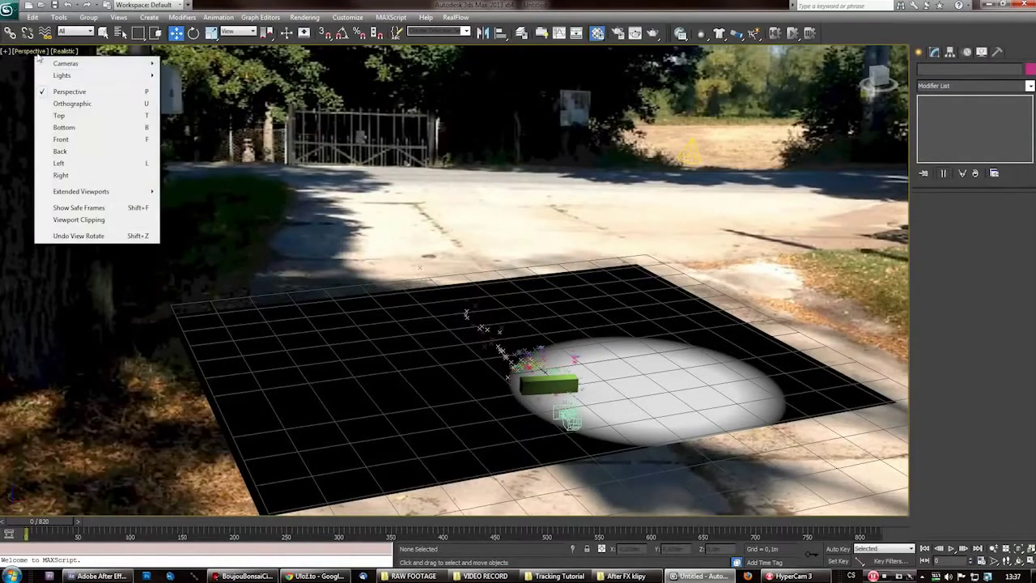
{"action": "left_click", "coordinate": [185, 63]}
{"action": "left_click_drag", "start_coordinate": [58, 524], "coordinate": [513, 526]}
{"action": "key", "text": "w"}
{"action": "left_click_drag", "start_coordinate": [622, 533], "coordinate": [39, 544]}
Switch to Chrome, skim the Ferrari Enzo Free 3d Model video on YouTube, and return to 3ds Max
{"action": "left_click", "coordinate": [301, 575]}
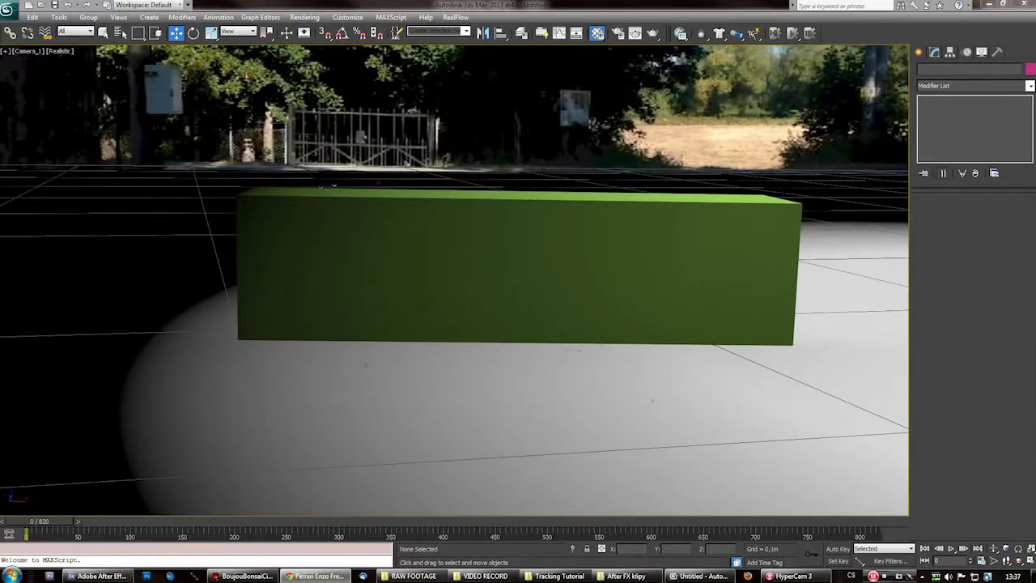
{"action": "left_click", "coordinate": [315, 575]}
{"action": "left_click", "coordinate": [277, 332]}
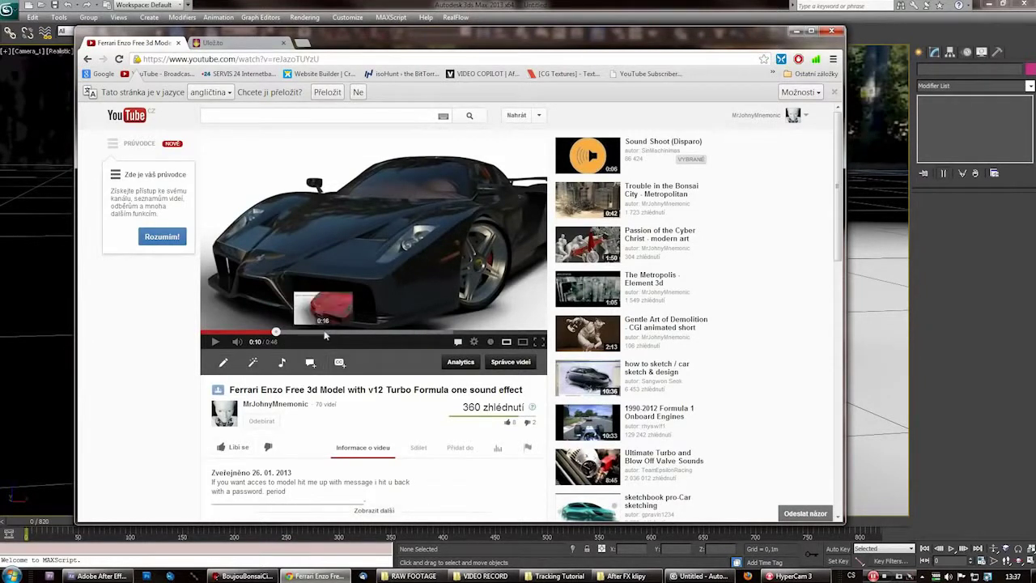
{"action": "left_click", "coordinate": [328, 332]}
{"action": "left_click", "coordinate": [277, 332]}
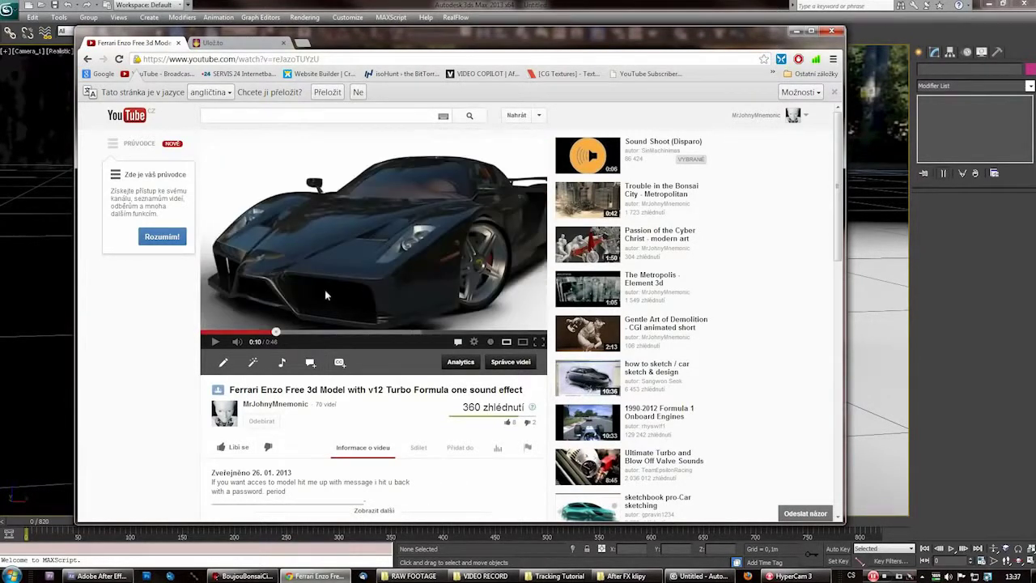
{"action": "left_click", "coordinate": [330, 332]}
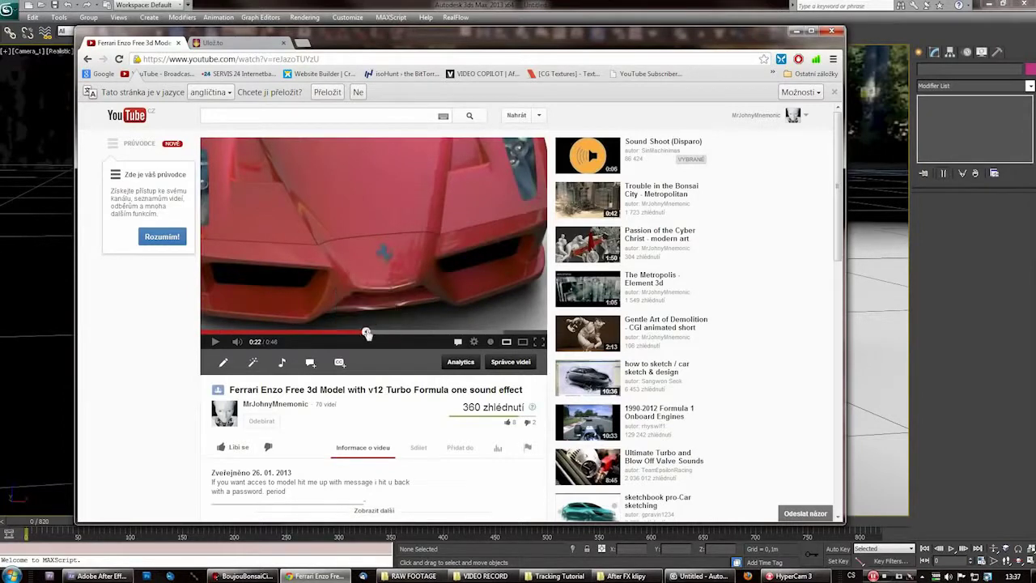
{"action": "left_click", "coordinate": [373, 332]}
{"action": "left_click_drag", "start_coordinate": [409, 336], "coordinate": [246, 335]}
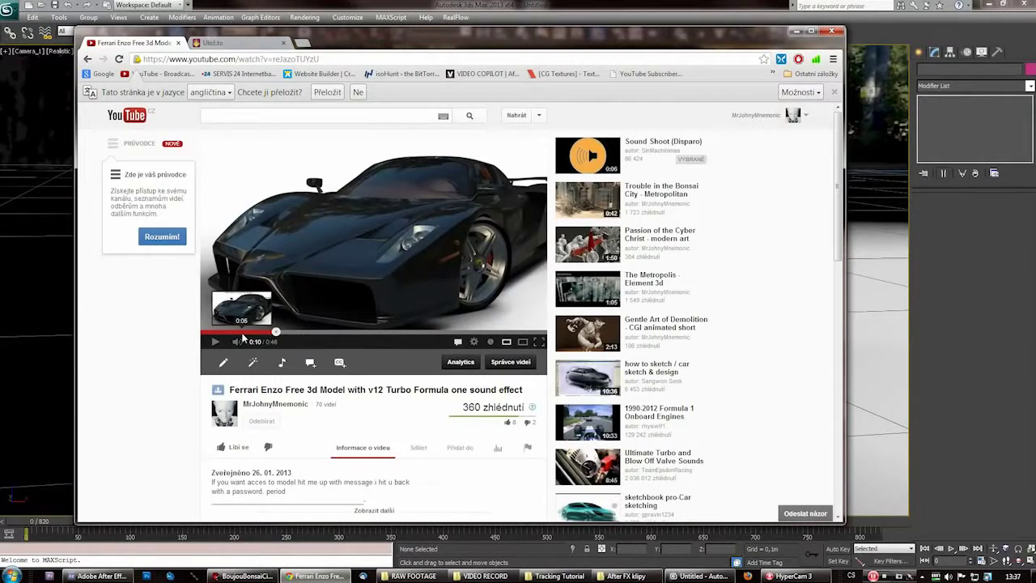
{"action": "left_click", "coordinate": [260, 332]}
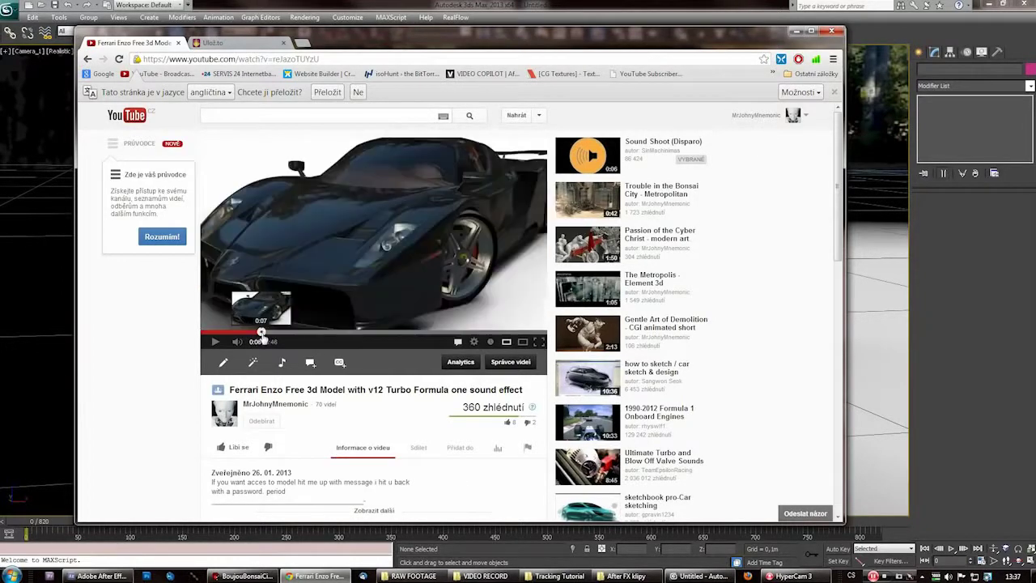
{"action": "left_click", "coordinate": [794, 30]}
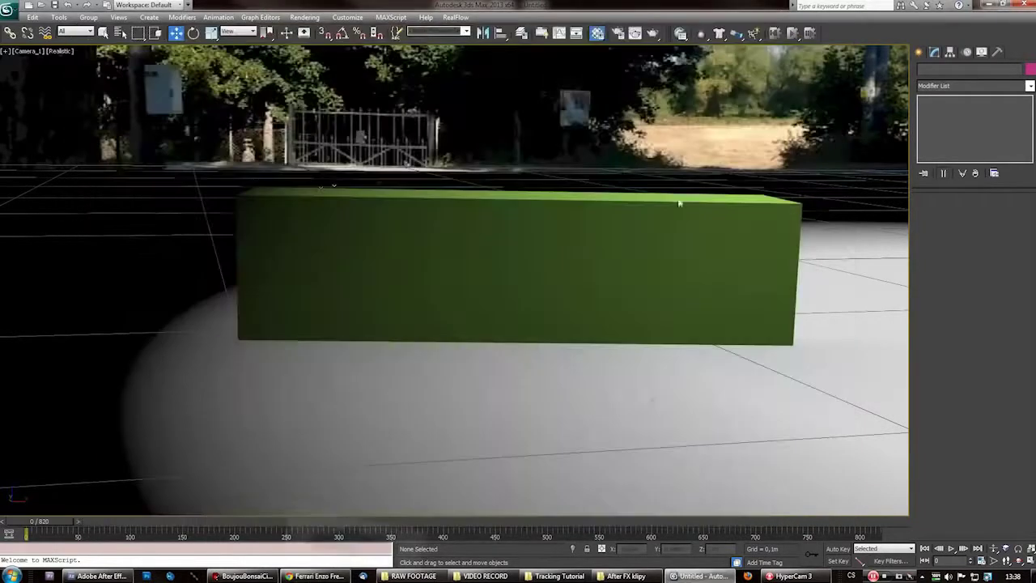